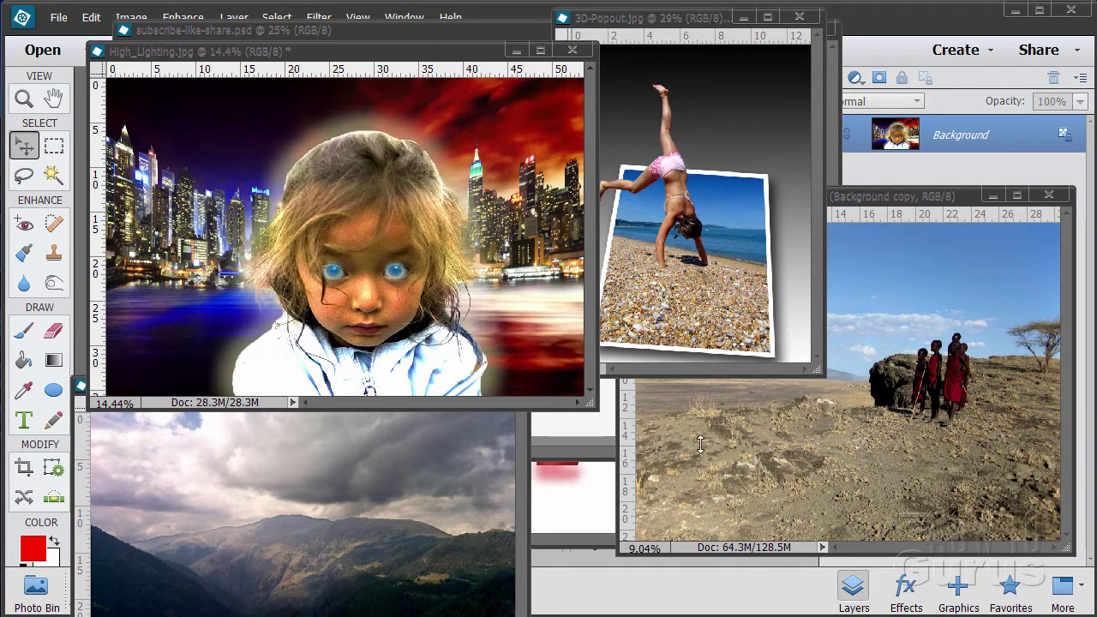
Minimize the High_Lighting, 3D-Popout, local-children-in-tanzania, mountains01 and description image windows.
{"action": "left_click", "coordinate": [516, 49]}
{"action": "left_click", "coordinate": [743, 17]}
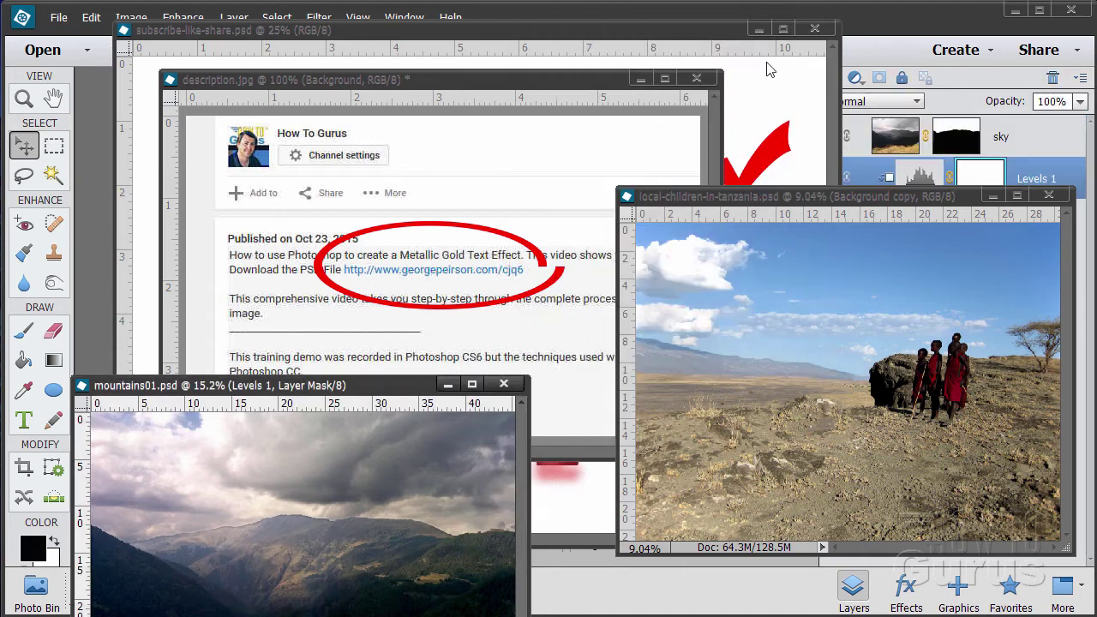
{"action": "left_click", "coordinate": [992, 196]}
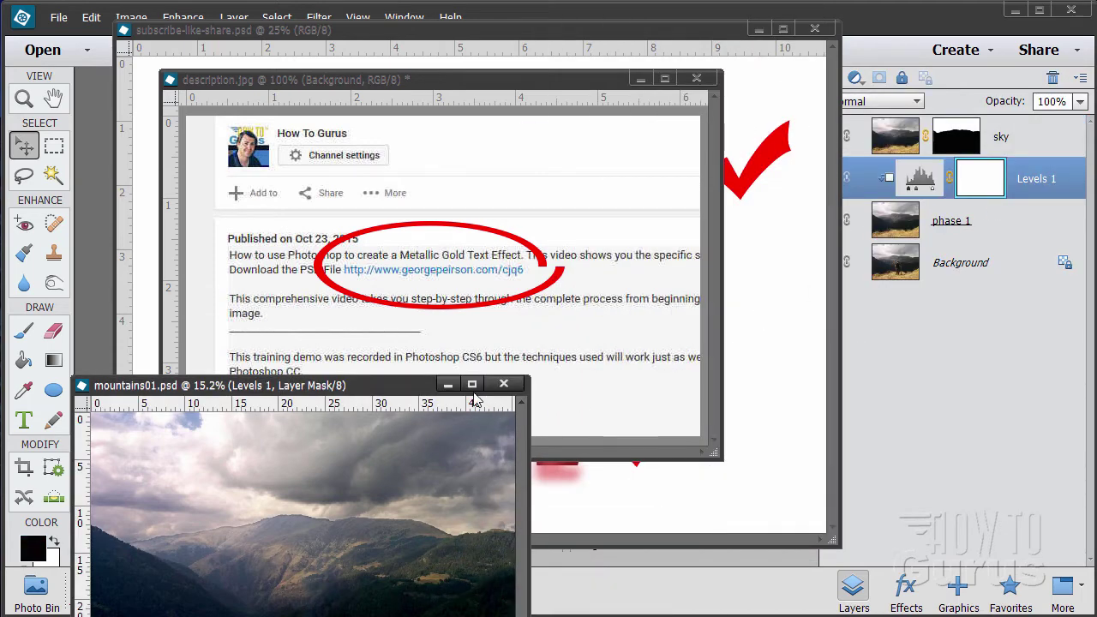
{"action": "left_click", "coordinate": [447, 384]}
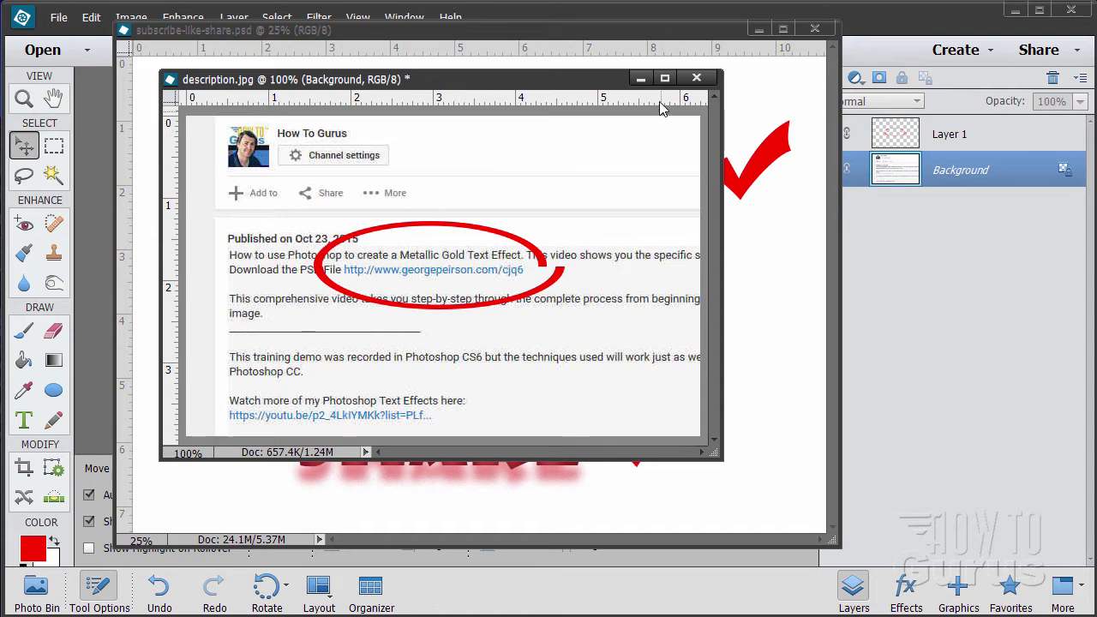
{"action": "left_click", "coordinate": [640, 78]}
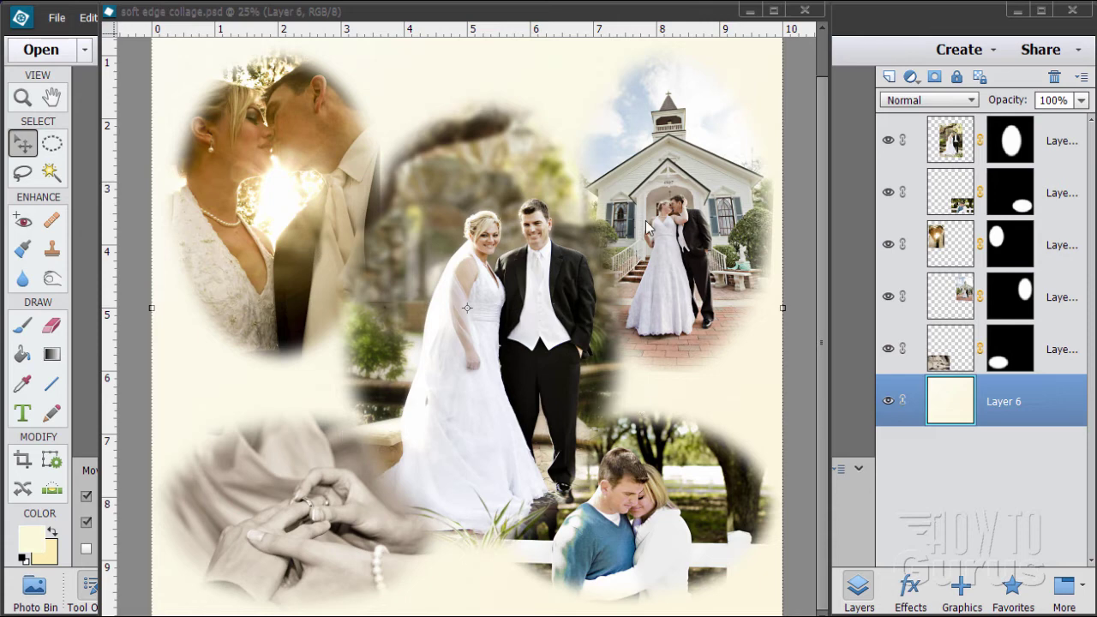
Delete the layer masks from the centre couple photo (Layer 1) and the white fence photo (Layer 3).
{"action": "left_click", "coordinate": [1021, 150]}
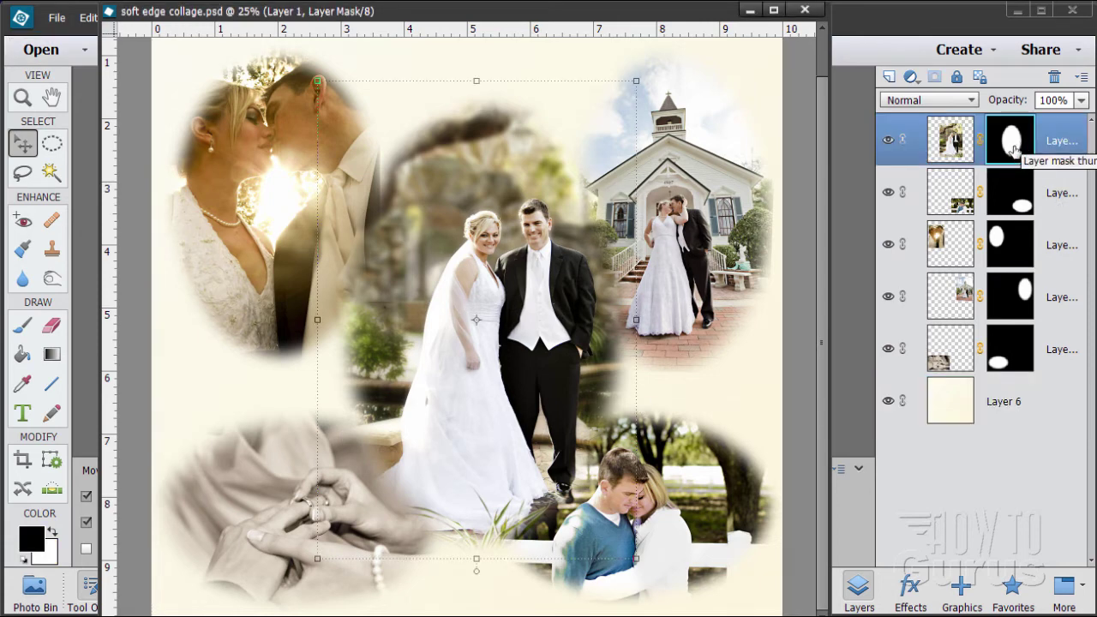
{"action": "right_click", "coordinate": [1015, 151]}
{"action": "left_click", "coordinate": [1042, 187]}
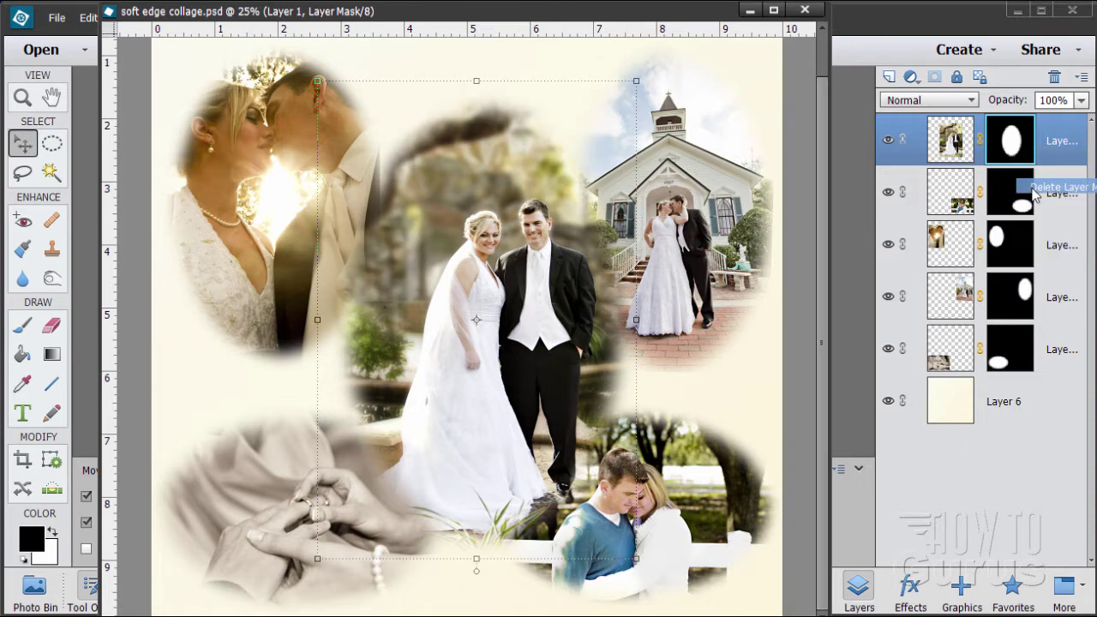
{"action": "left_click", "coordinate": [1021, 204]}
{"action": "right_click", "coordinate": [1021, 204]}
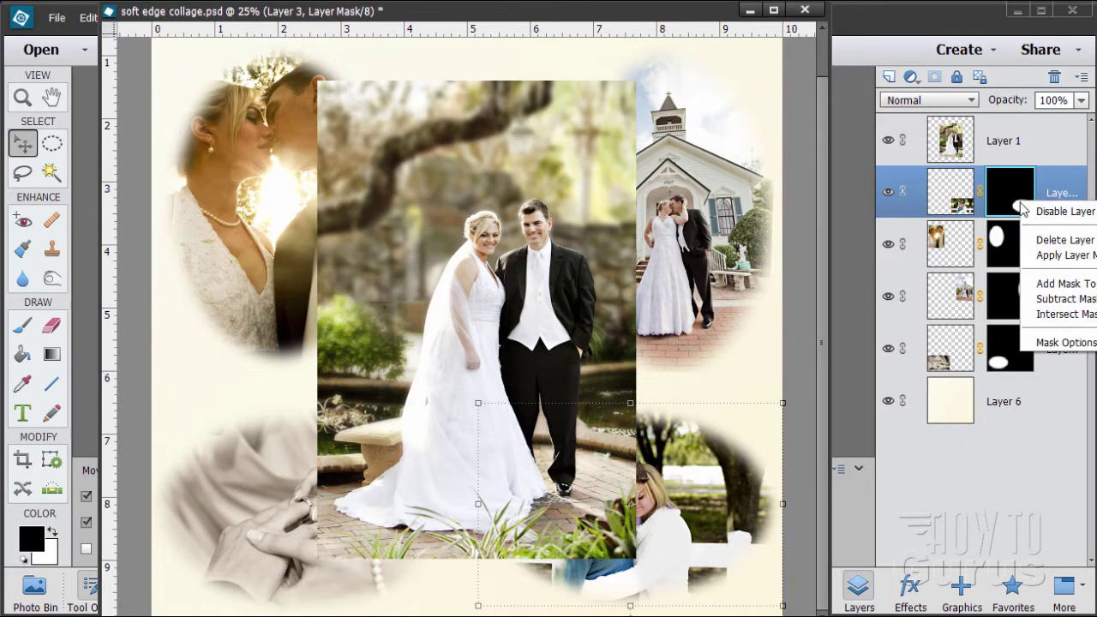
{"action": "left_click", "coordinate": [1039, 242]}
Delete the layer masks from the remaining photo layers: Layer 5, Layer 4 and Layer 2.
{"action": "left_click", "coordinate": [1009, 247]}
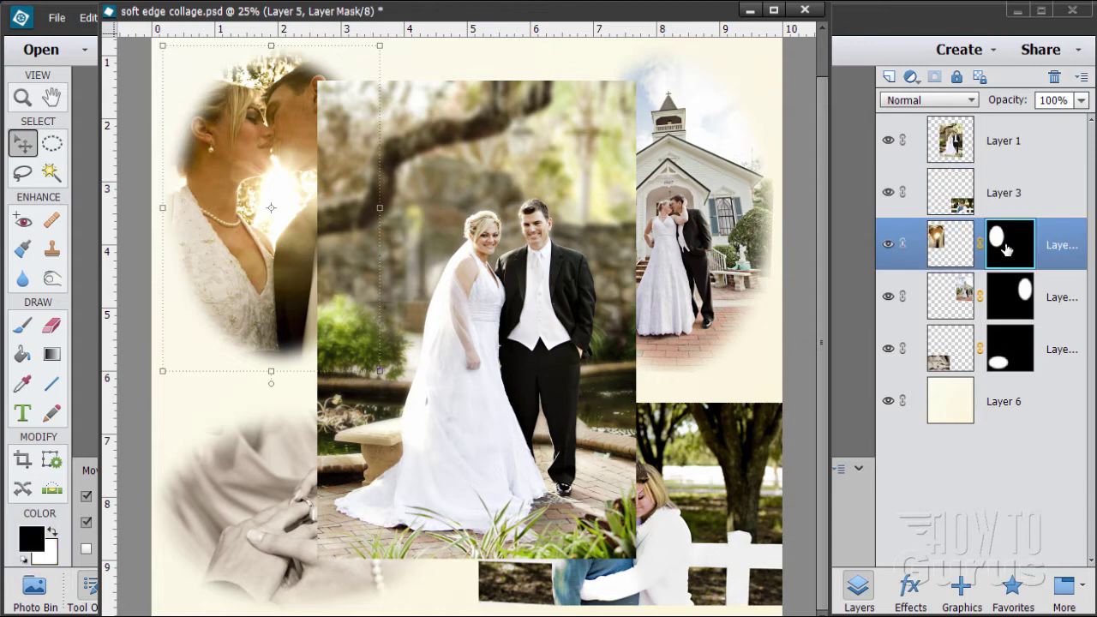
{"action": "right_click", "coordinate": [1008, 246]}
{"action": "left_click", "coordinate": [1029, 285]}
{"action": "left_click", "coordinate": [1009, 296]}
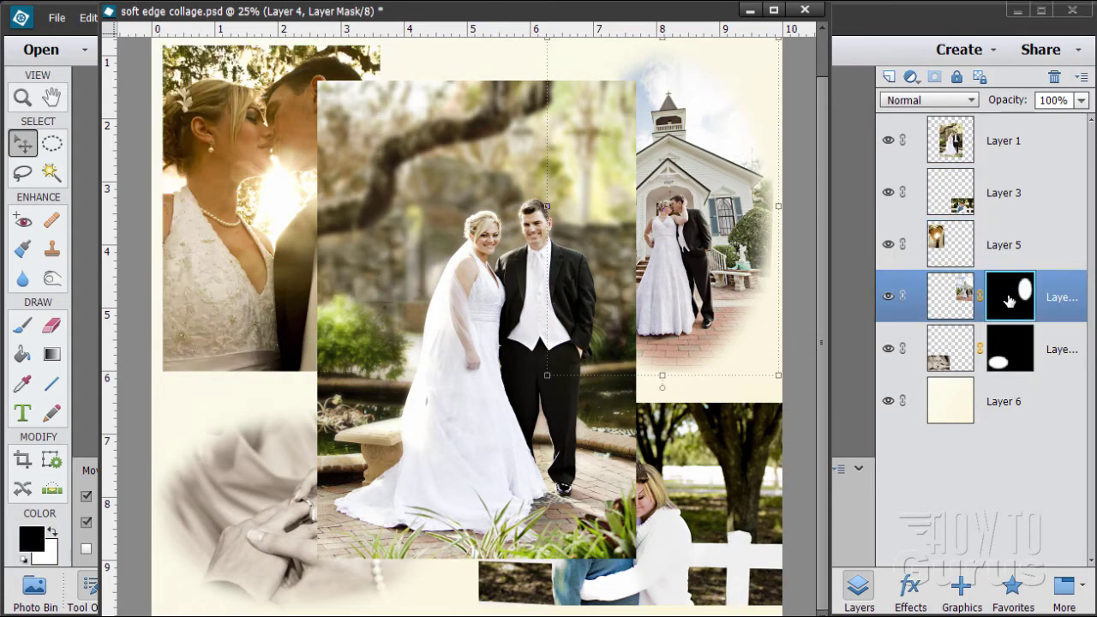
{"action": "right_click", "coordinate": [1010, 298]}
{"action": "left_click", "coordinate": [1022, 336]}
{"action": "left_click", "coordinate": [1010, 348]}
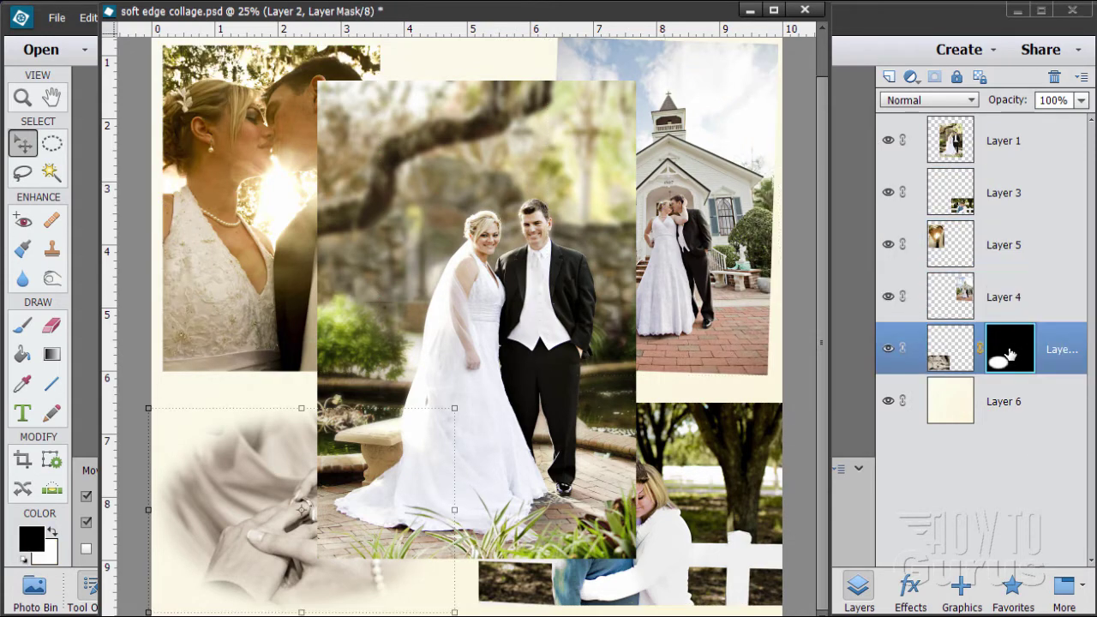
{"action": "right_click", "coordinate": [1011, 350]}
{"action": "left_click", "coordinate": [1031, 388]}
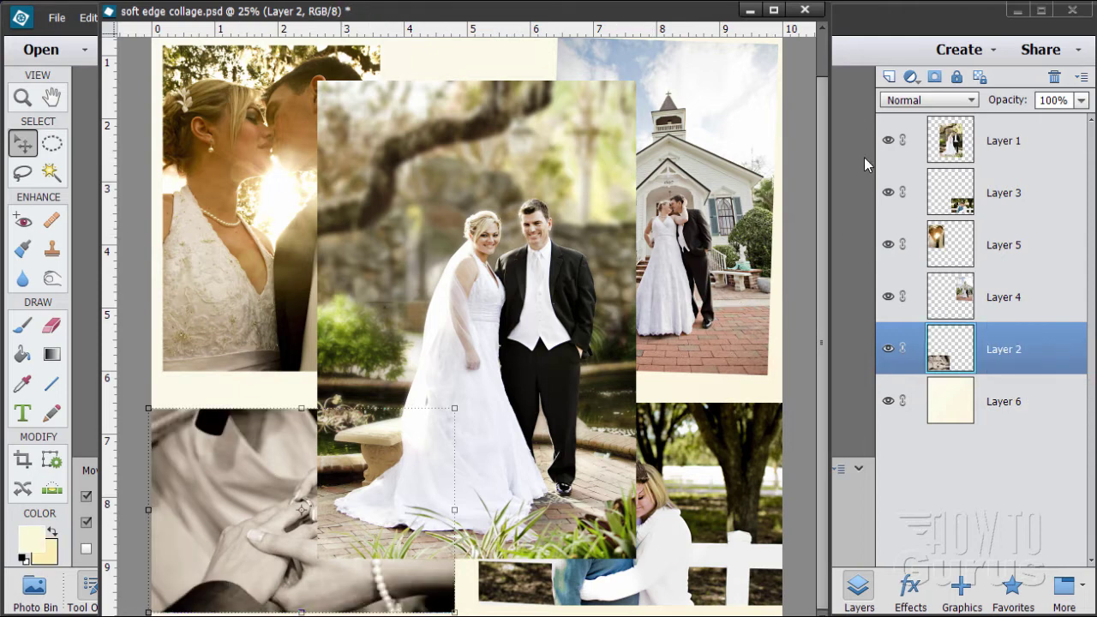
{"action": "left_click_drag", "start_coordinate": [818, 126], "coordinate": [825, 86]}
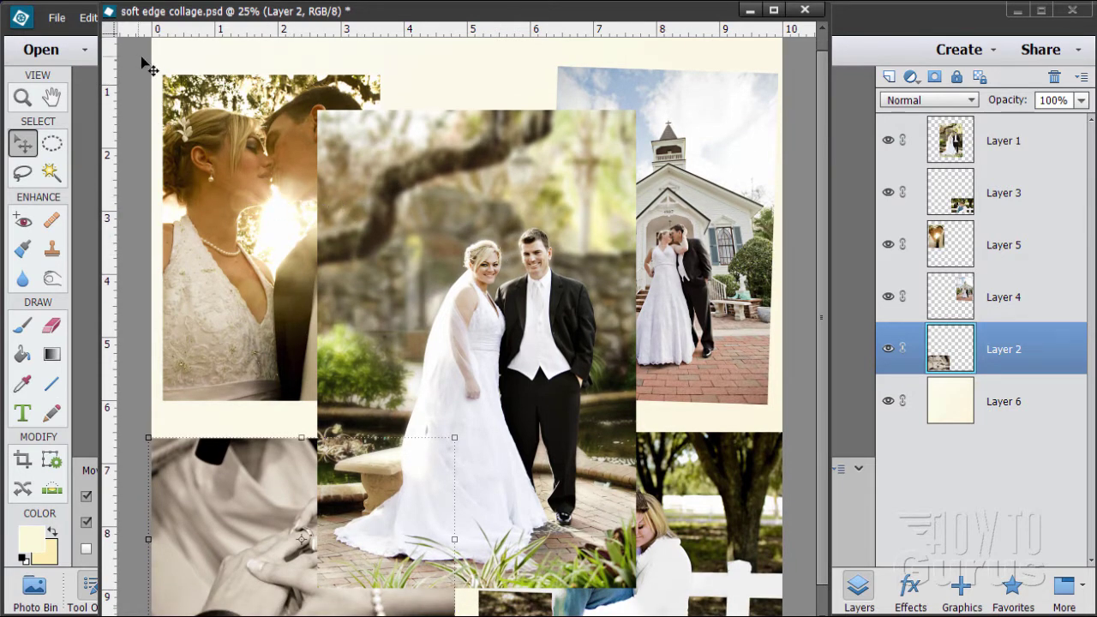
{"action": "left_click", "coordinate": [51, 19]}
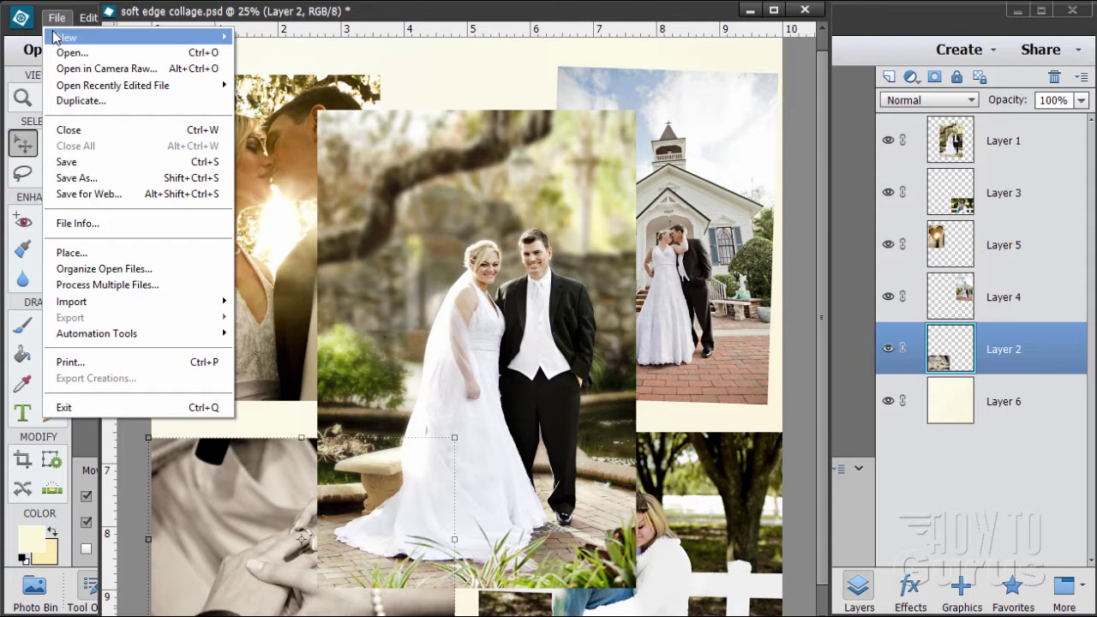
{"action": "mouse_move", "coordinate": [57, 38]}
{"action": "left_click", "coordinate": [279, 39]}
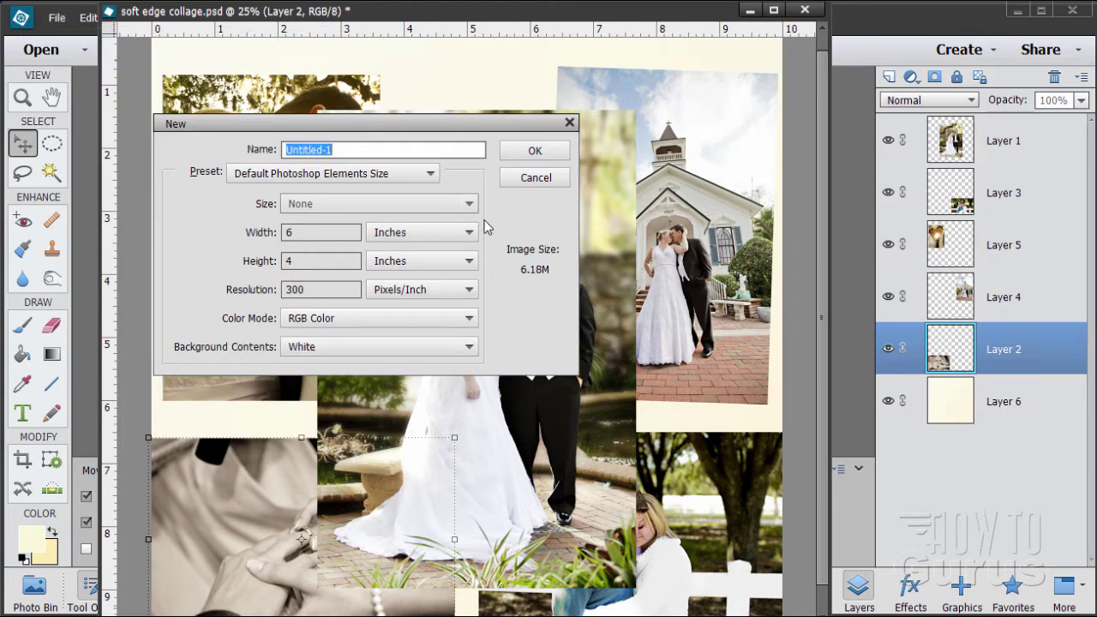
{"action": "left_click", "coordinate": [349, 232]}
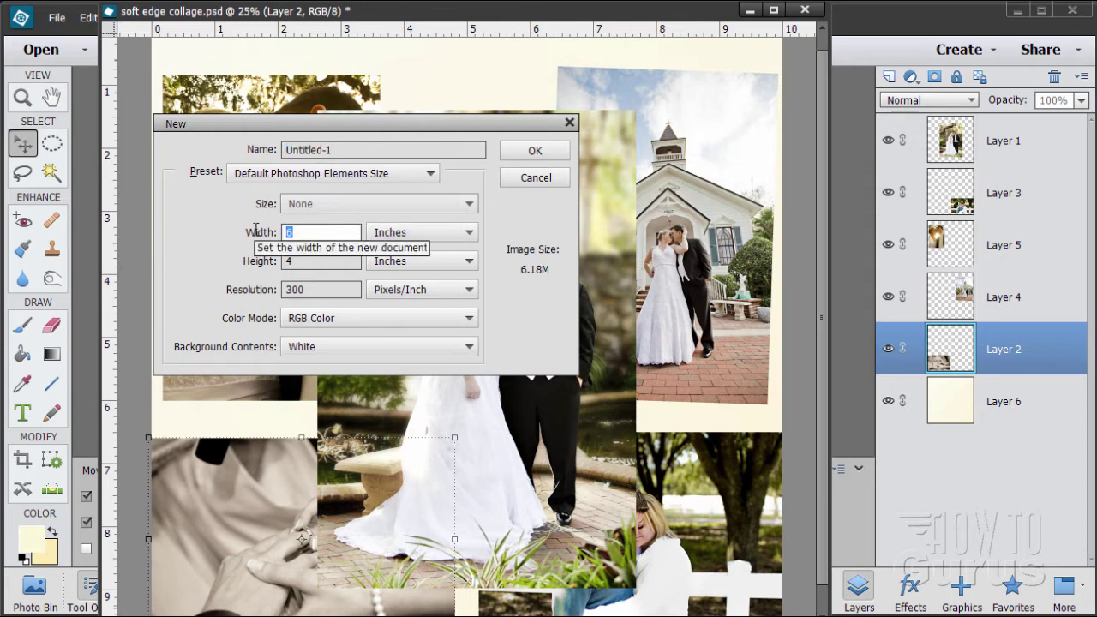
{"action": "type", "text": "10"}
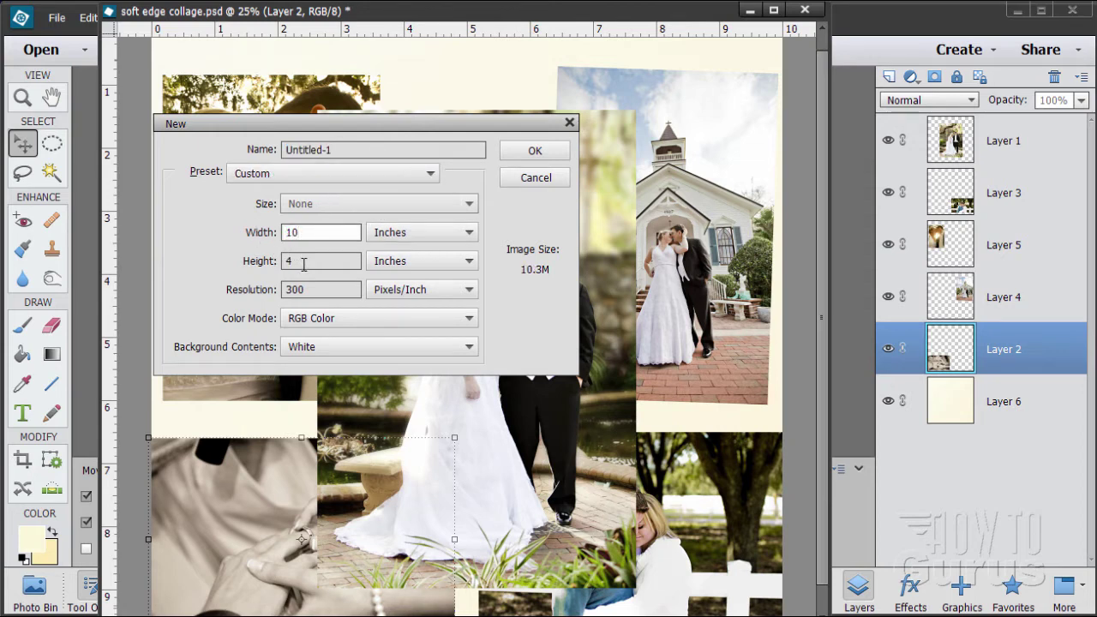
{"action": "key", "text": "Tab"}
{"action": "type", "text": "10"}
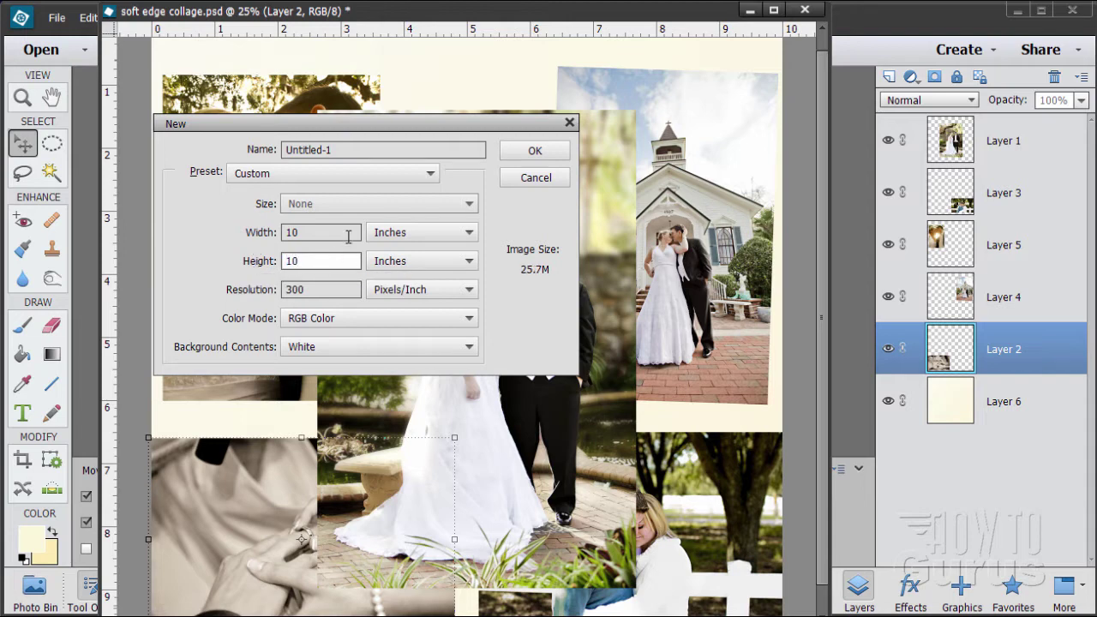
{"action": "type", "text": "12"}
{"action": "left_click_drag", "start_coordinate": [336, 232], "coordinate": [257, 254]}
{"action": "type", "text": "12"}
{"action": "left_click_drag", "start_coordinate": [327, 236], "coordinate": [283, 260]}
{"action": "type", "text": "1011111"}
{"action": "key", "text": "BackSpace"}
{"action": "key", "text": "BackSpace"}
{"action": "left_click", "coordinate": [536, 178]}
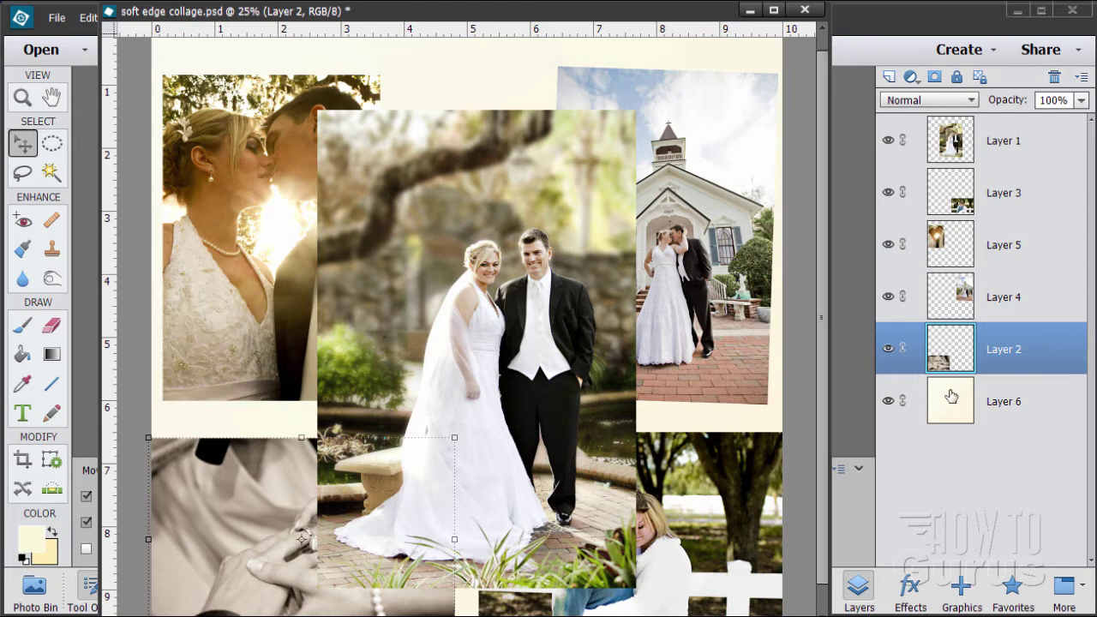
Hide all five photo layers (Layers 2, 4, 5, 3 and 1), leaving only the Layer 6 background showing.
{"action": "left_click", "coordinate": [888, 349]}
{"action": "left_click", "coordinate": [888, 296]}
{"action": "left_click", "coordinate": [888, 244]}
{"action": "left_click", "coordinate": [889, 192]}
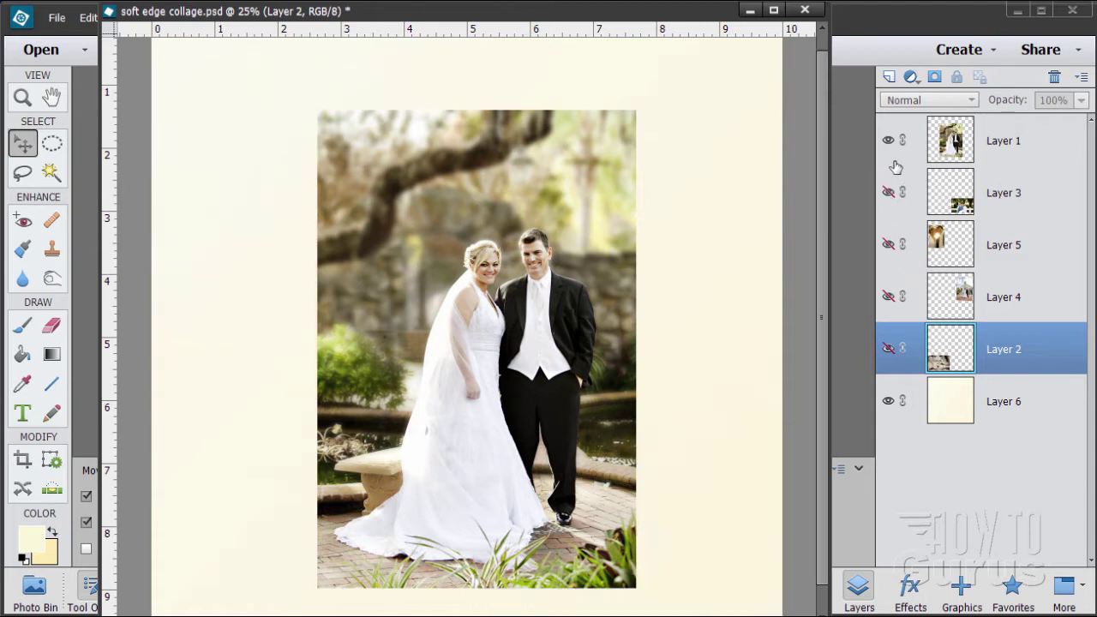
{"action": "left_click", "coordinate": [888, 140]}
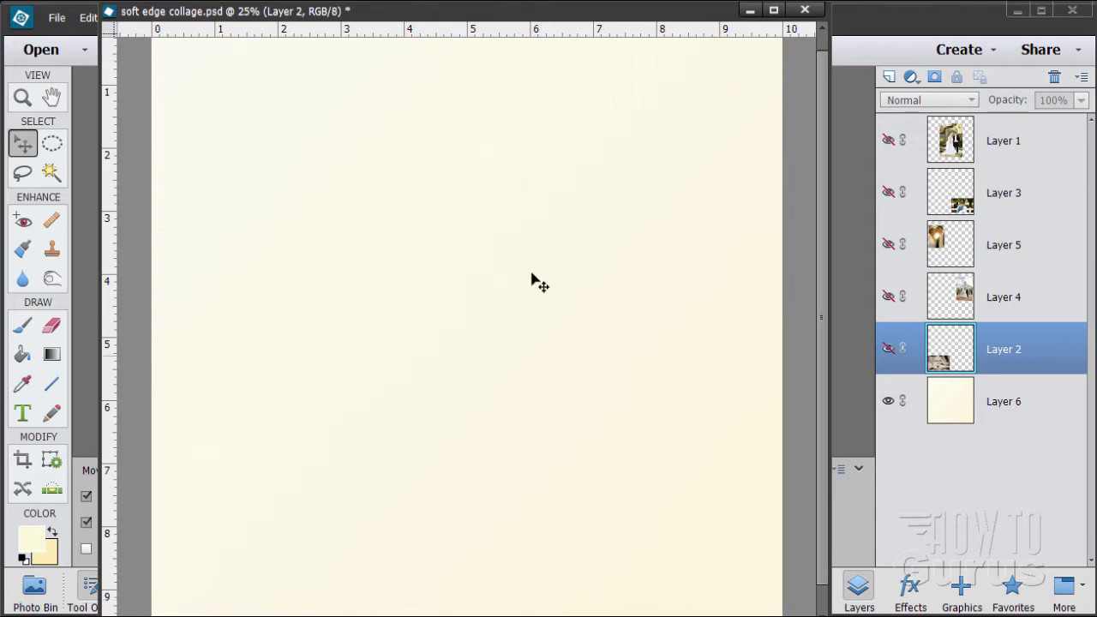
Add a new empty layer directly above the Layer 6 background.
{"action": "left_click", "coordinate": [994, 403]}
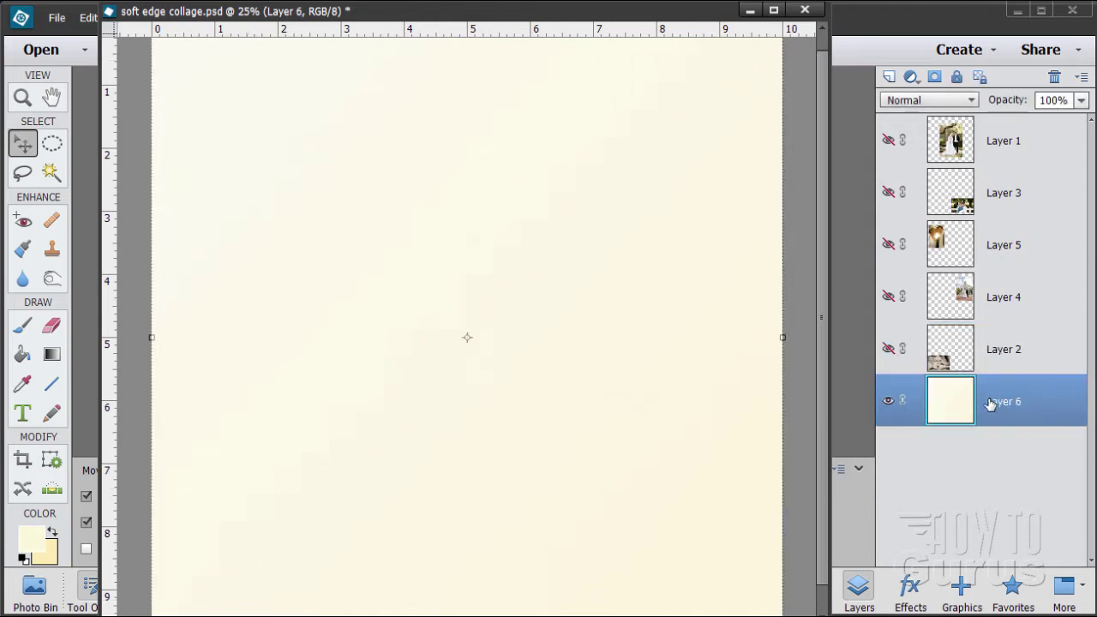
{"action": "left_click", "coordinate": [889, 77]}
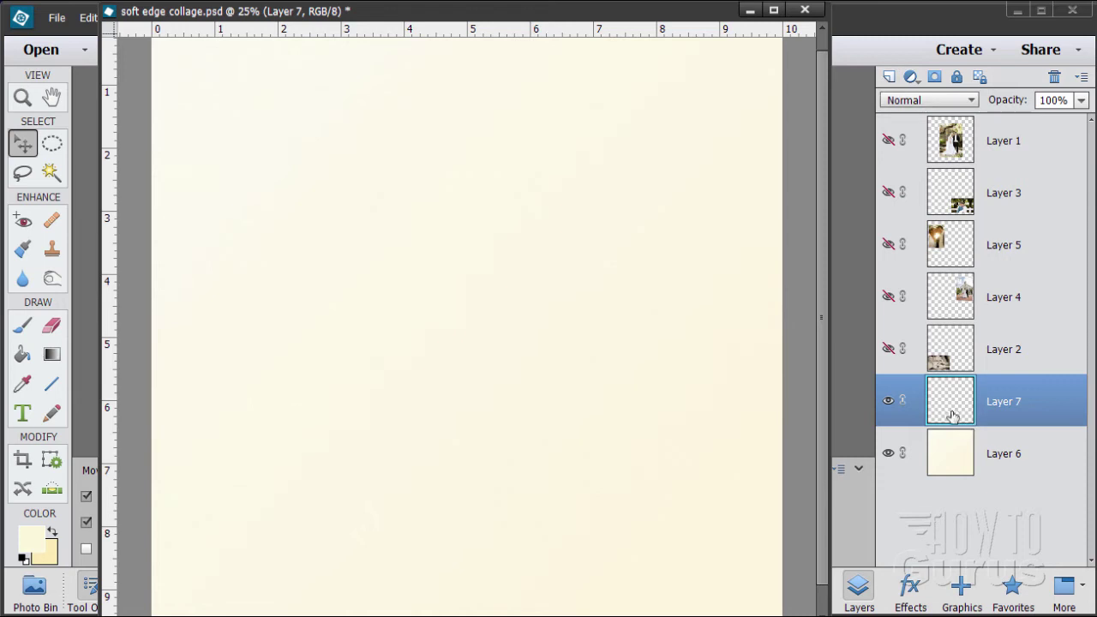
Inspect the current foreground and background colours in the Color Picker without changing them.
{"action": "left_click", "coordinate": [31, 543]}
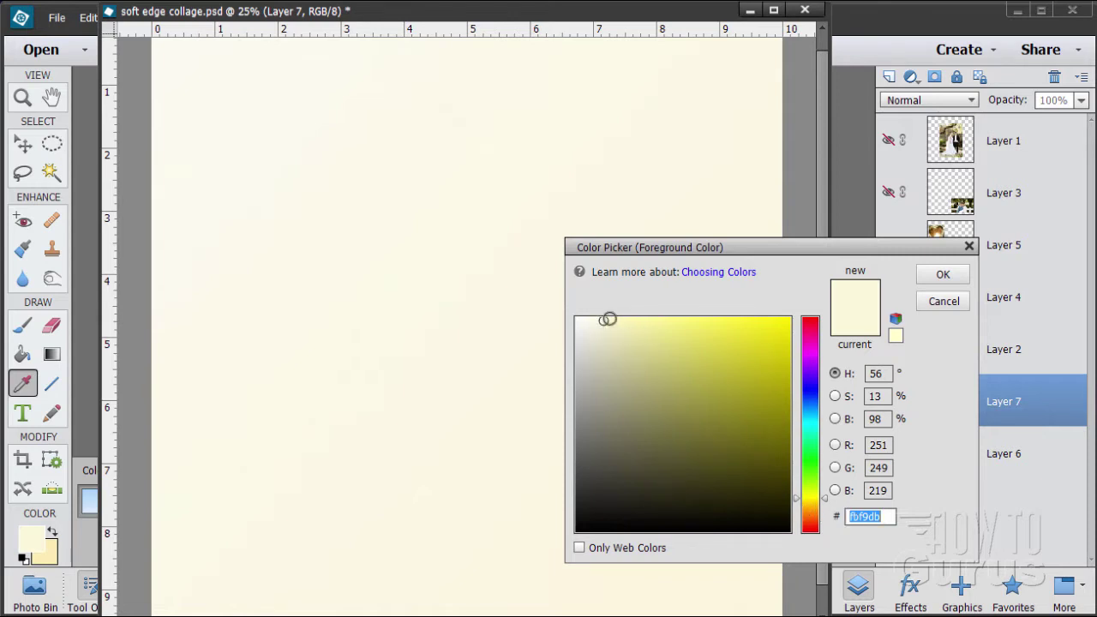
{"action": "left_click", "coordinate": [936, 303]}
{"action": "left_click", "coordinate": [46, 558]}
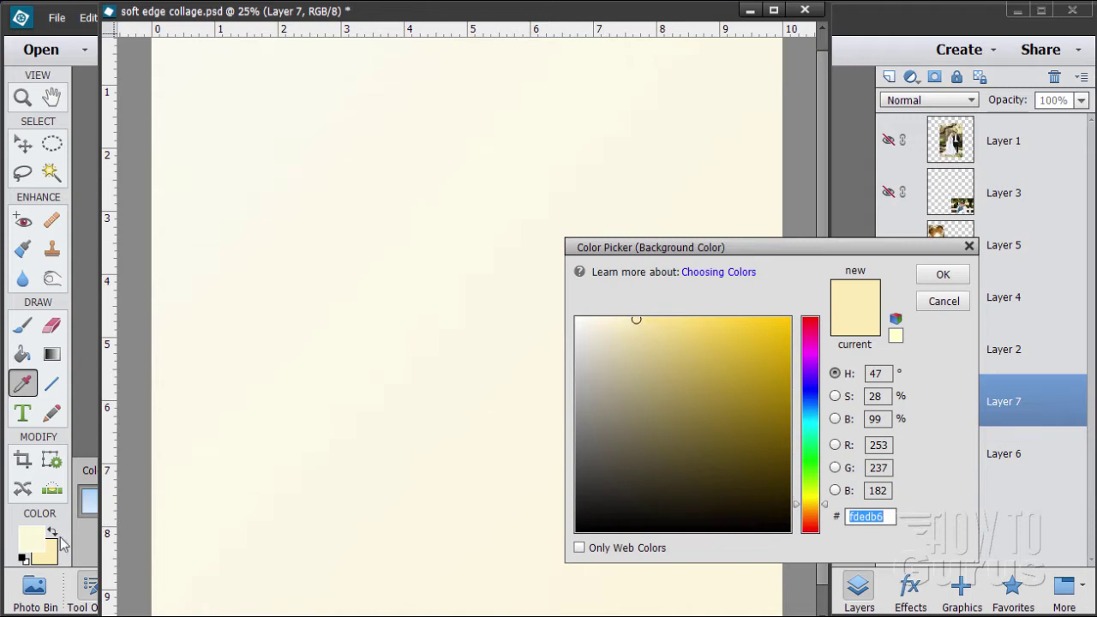
{"action": "left_click", "coordinate": [942, 276]}
{"action": "key", "text": "v"}
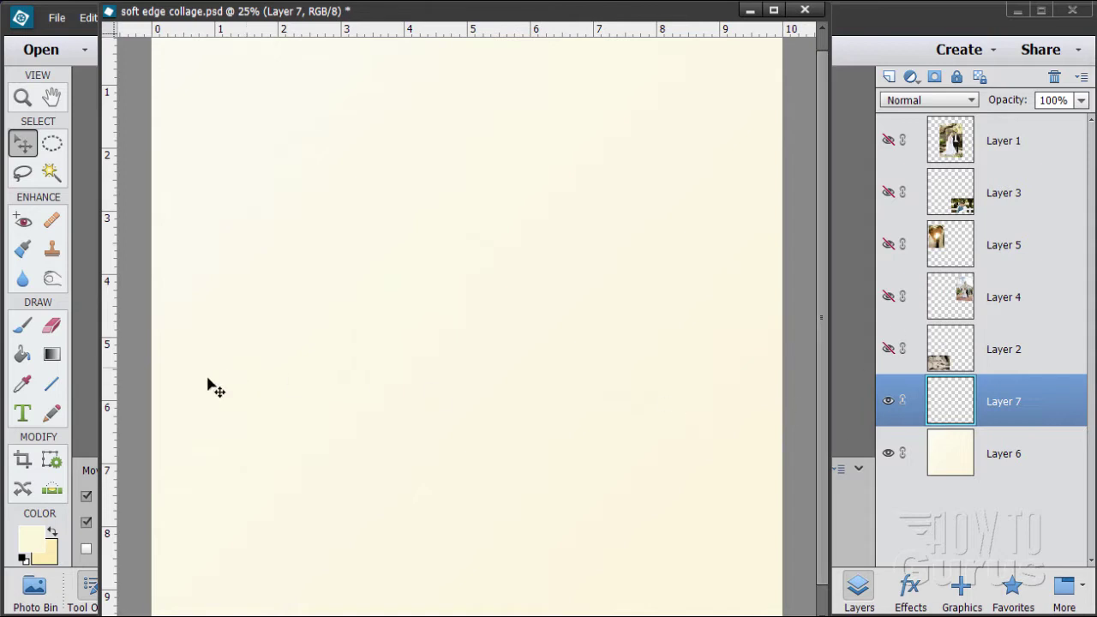
Fill the new layer with a foreground-to-background gradient running diagonally from near the canvas's upper-left to its lower-right corner.
{"action": "left_click", "coordinate": [53, 356]}
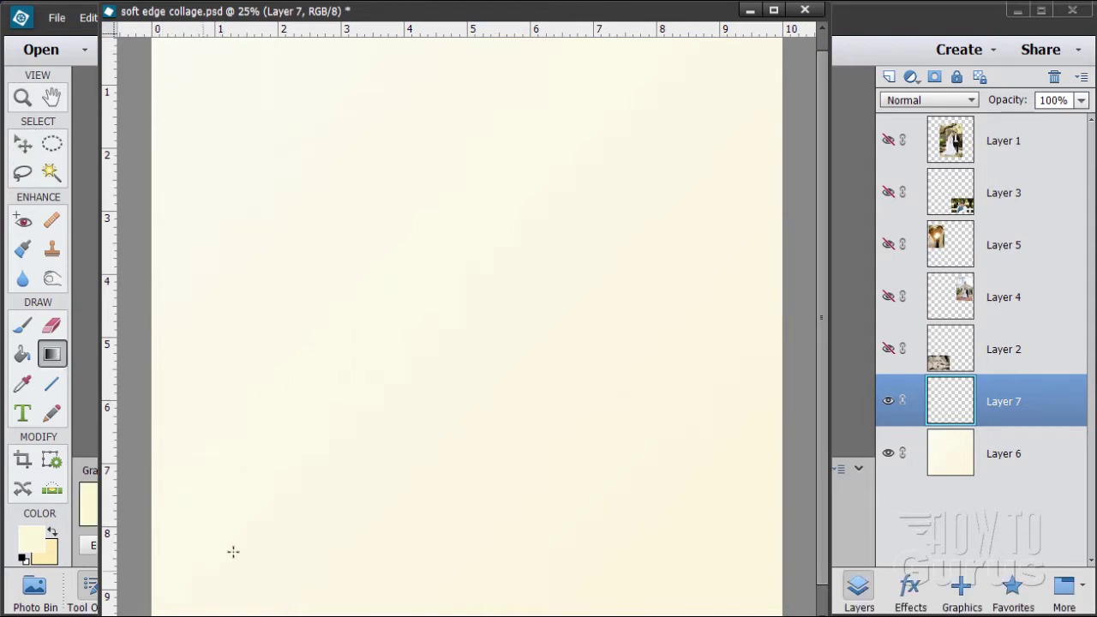
{"action": "left_click_drag", "start_coordinate": [179, 59], "coordinate": [746, 589]}
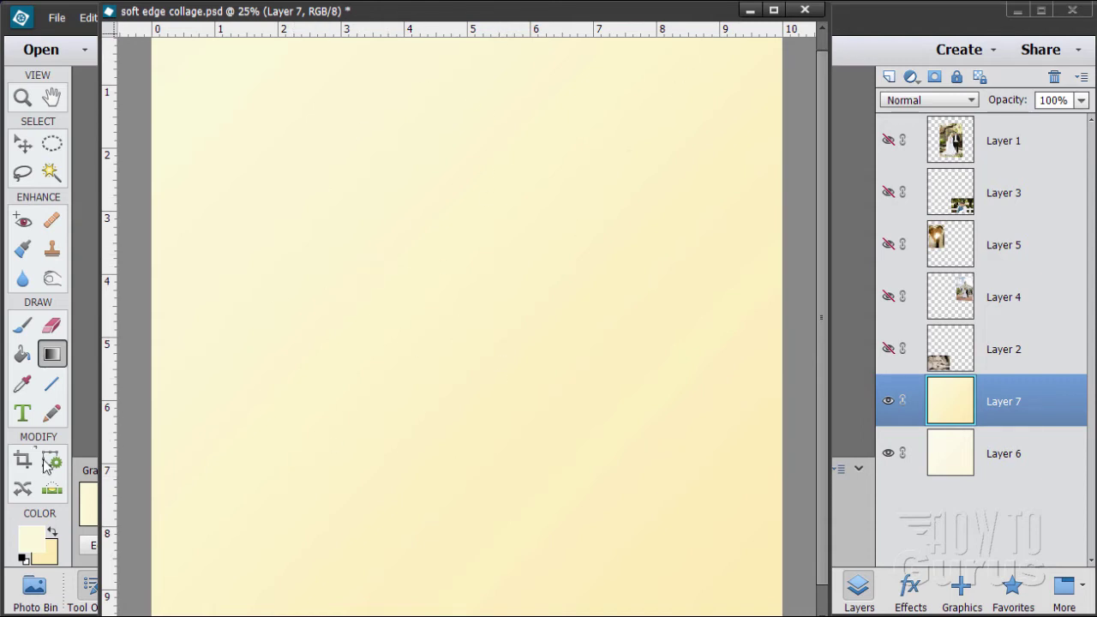
{"action": "left_click", "coordinate": [23, 143]}
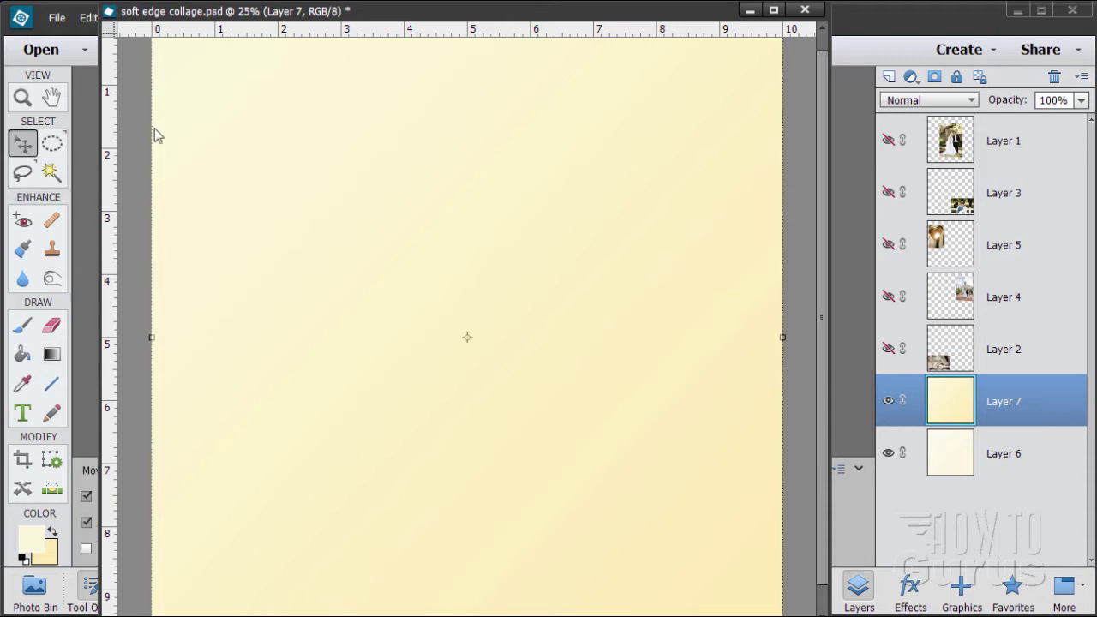
Apply the Texturizer filter to the Layer 7 gradient with Sandstone texture, 115% scaling, relief 4 and light from Top.
{"action": "left_click_drag", "start_coordinate": [382, 14], "coordinate": [377, 101]}
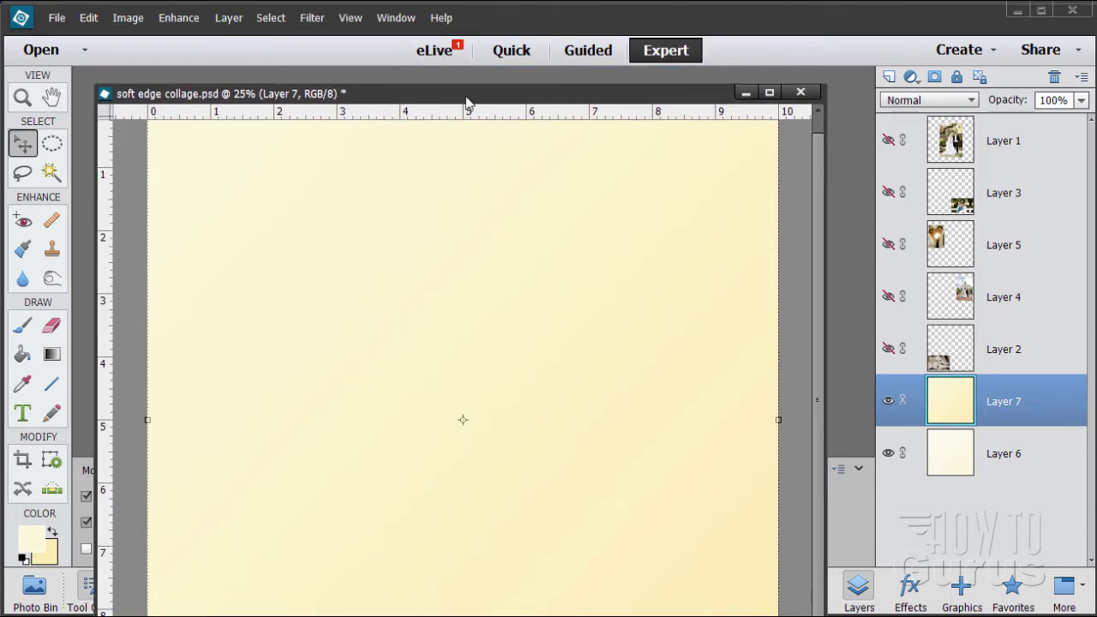
{"action": "left_click", "coordinate": [312, 18]}
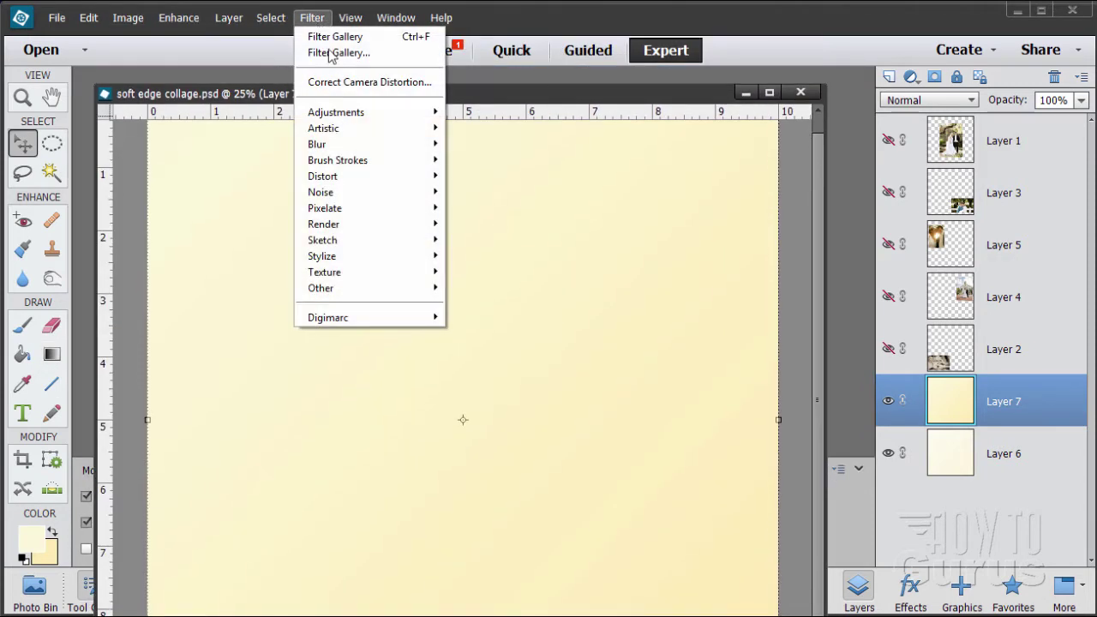
{"action": "left_click", "coordinate": [327, 55]}
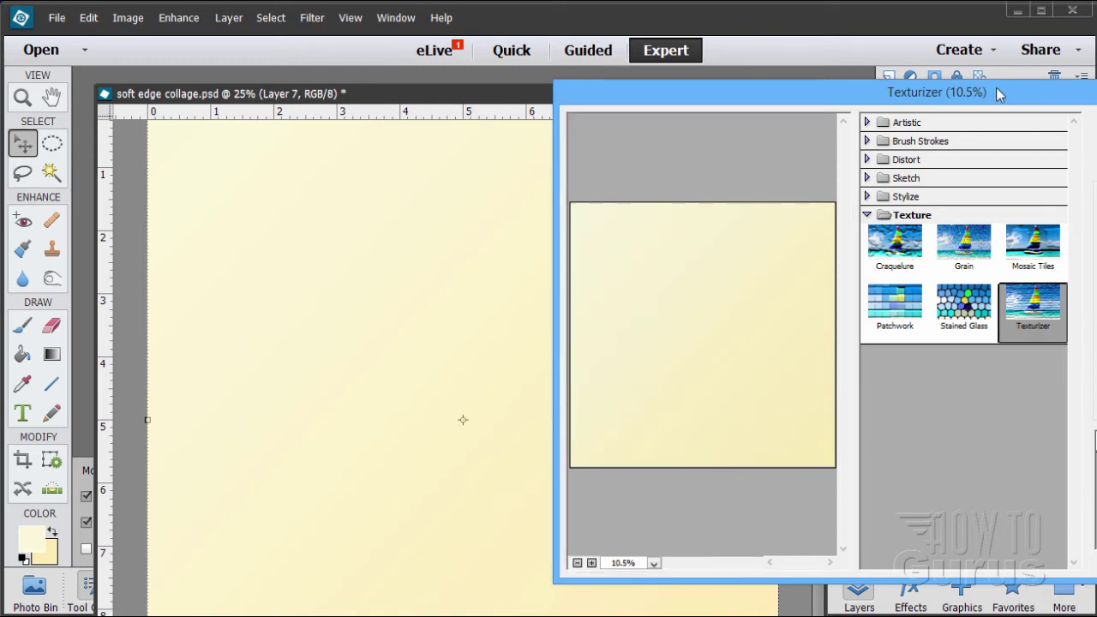
{"action": "left_click_drag", "start_coordinate": [999, 94], "coordinate": [666, 86]}
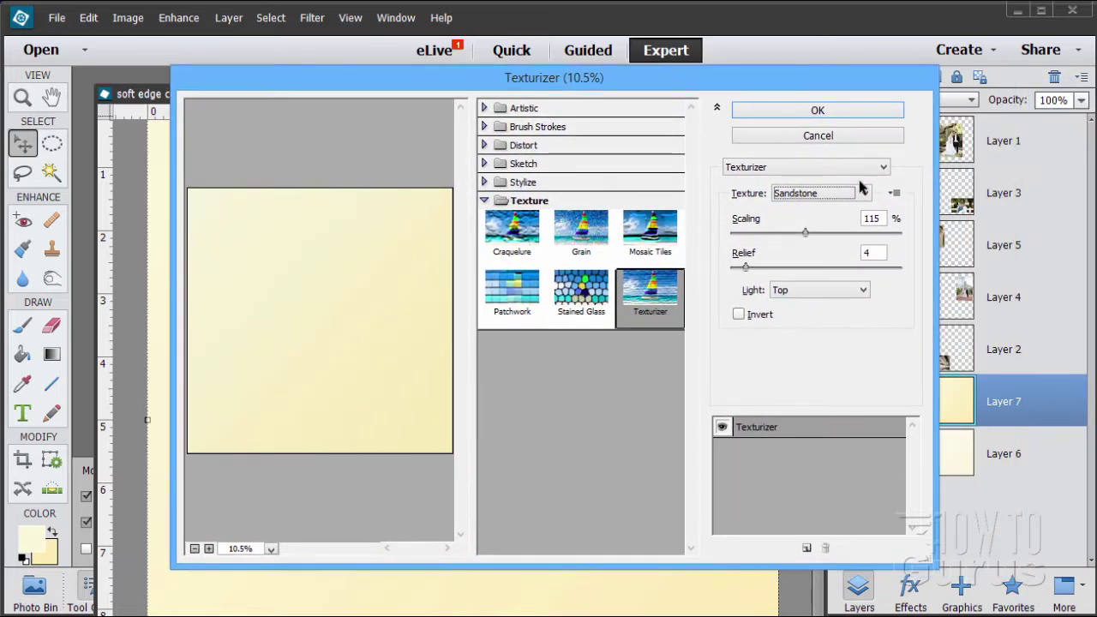
{"action": "left_click", "coordinate": [825, 193]}
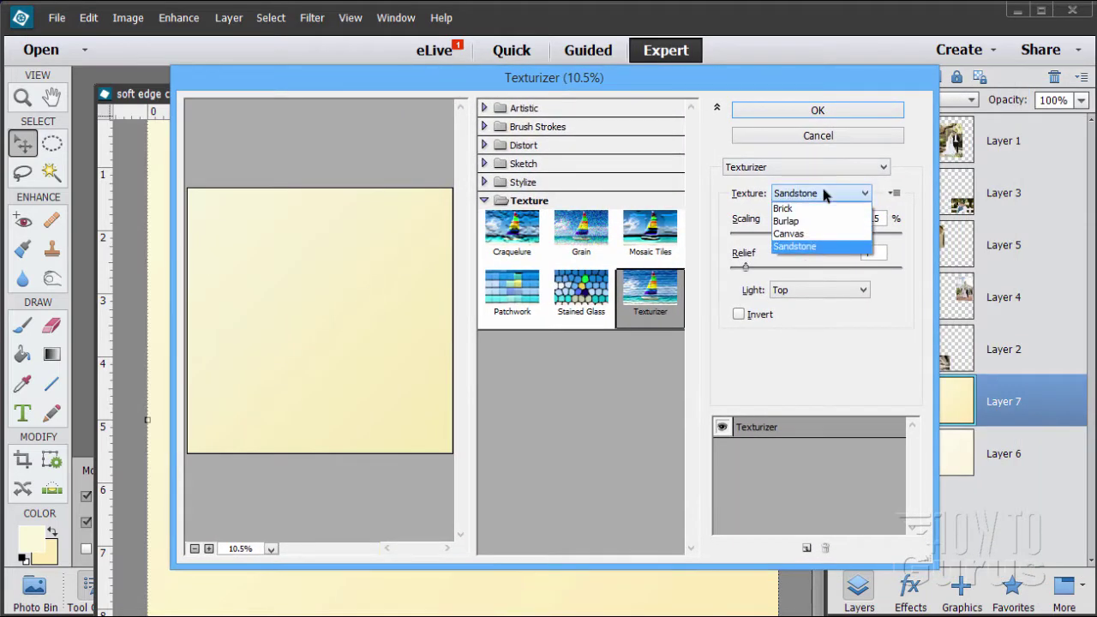
{"action": "left_click", "coordinate": [804, 247]}
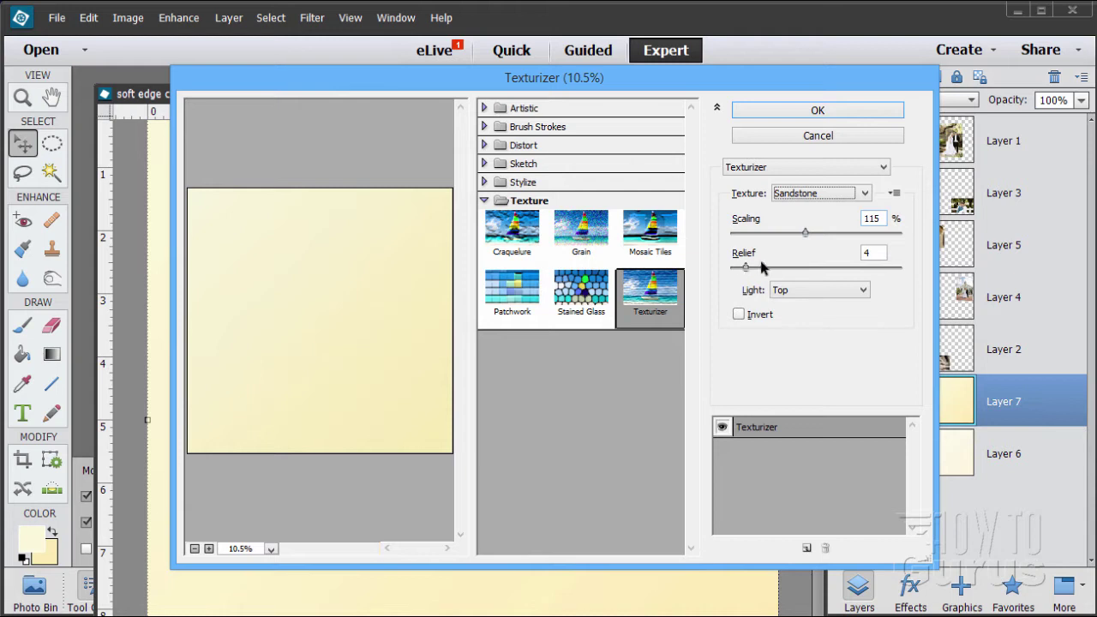
{"action": "left_click", "coordinate": [797, 290]}
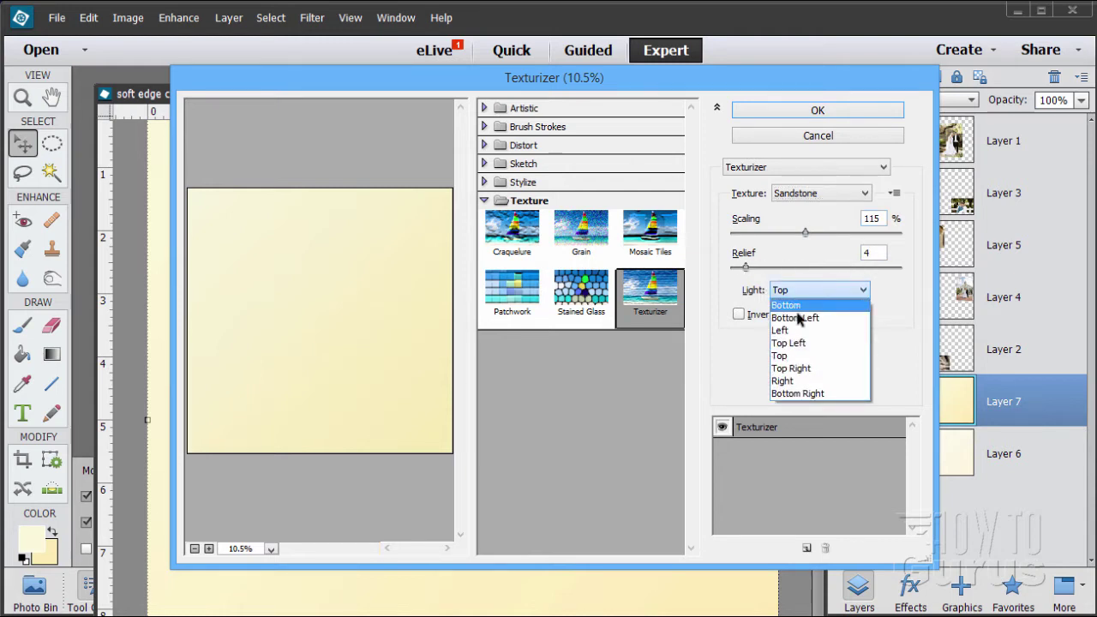
{"action": "left_click", "coordinate": [790, 356]}
{"action": "left_click", "coordinate": [816, 109]}
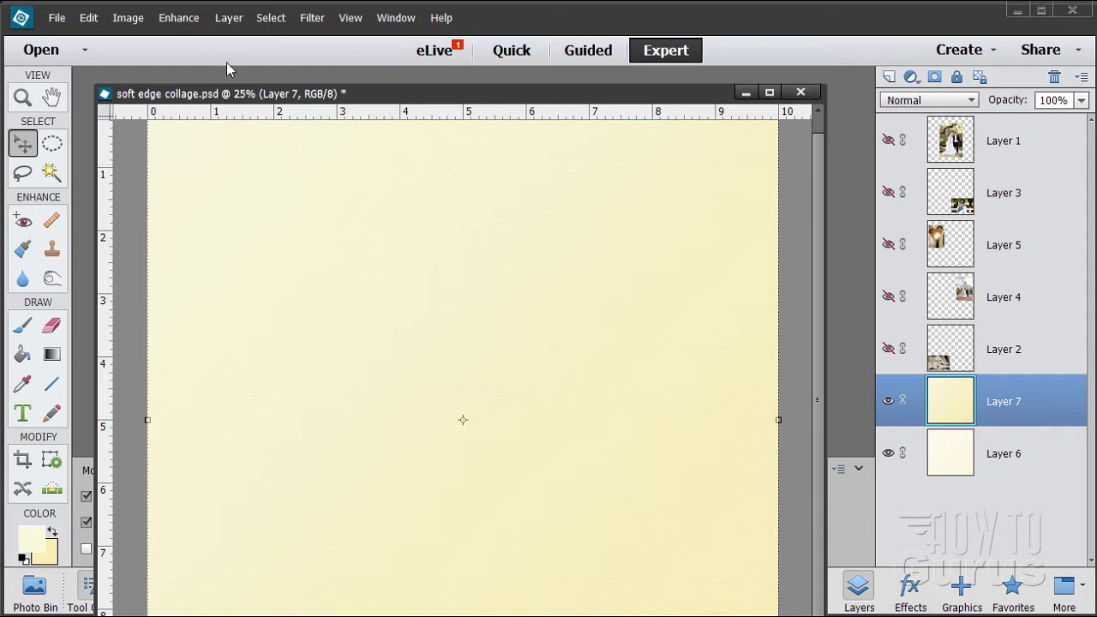
Lighten the textured Layer 7 gradient with a Levels adjustment, setting the RGB midtone input level to 2.20.
{"action": "left_click", "coordinate": [181, 18]}
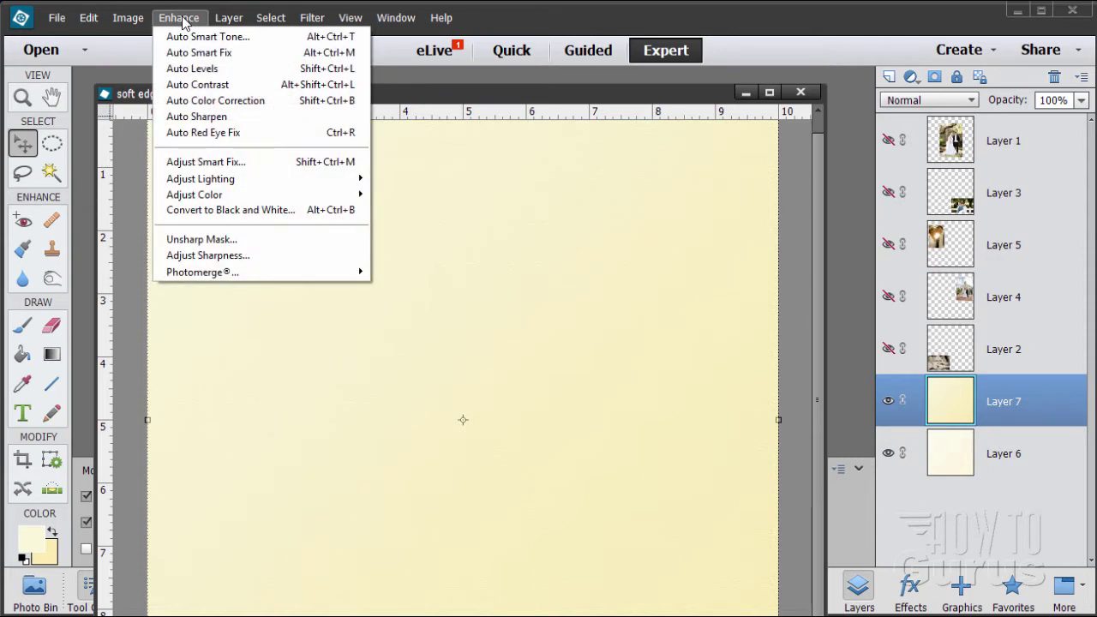
{"action": "mouse_move", "coordinate": [221, 178]}
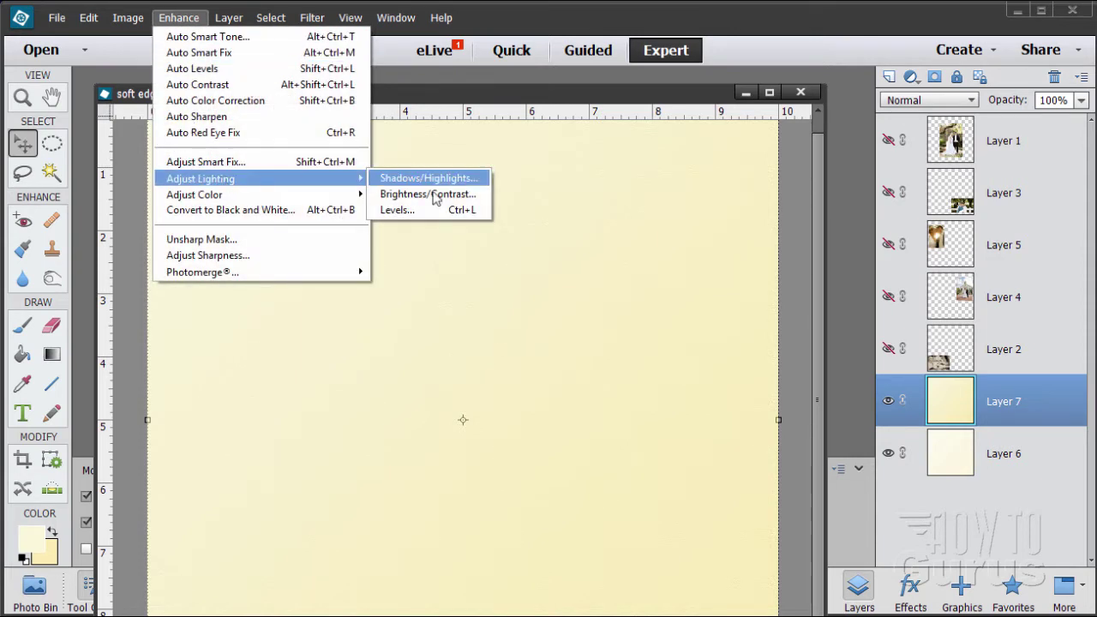
{"action": "left_click", "coordinate": [402, 210]}
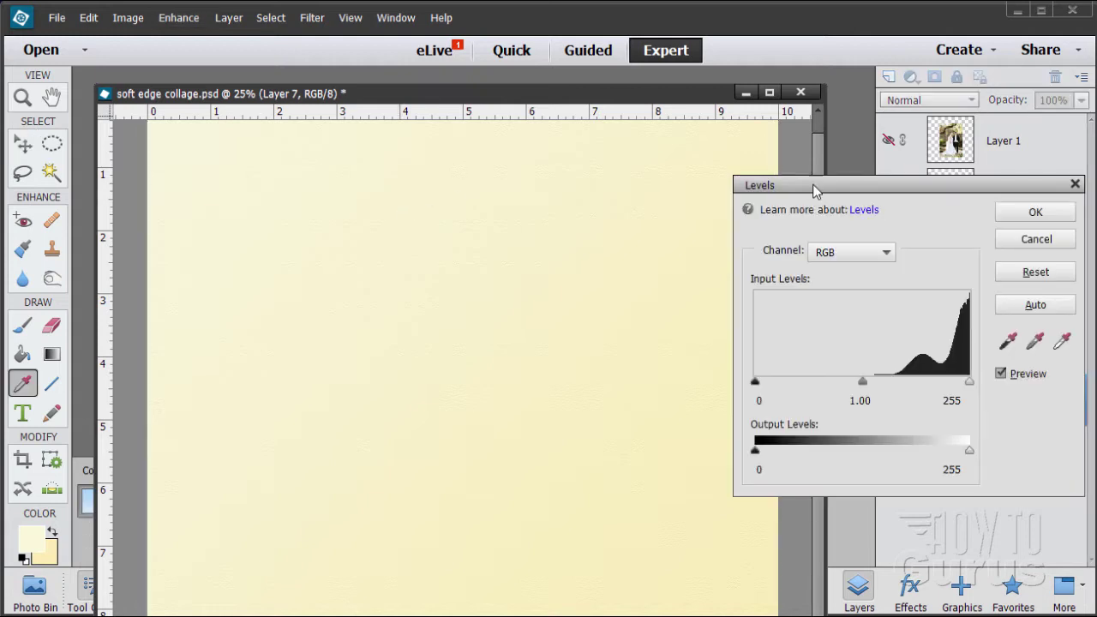
{"action": "left_click_drag", "start_coordinate": [815, 190], "coordinate": [588, 244]}
{"action": "left_click_drag", "start_coordinate": [637, 435], "coordinate": [581, 440]}
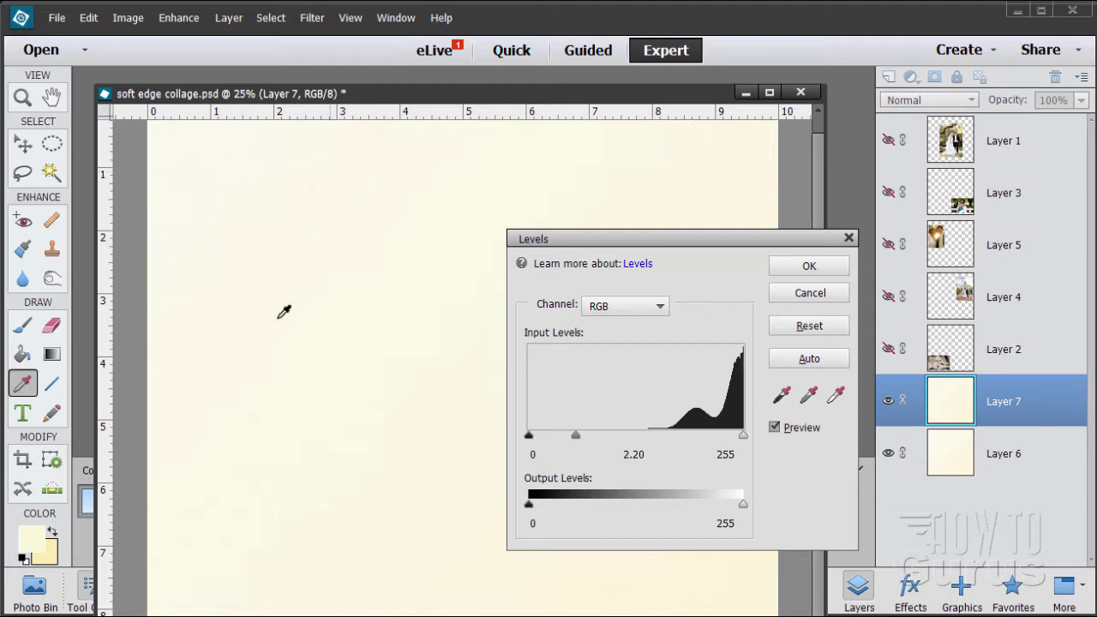
{"action": "left_click", "coordinate": [778, 270]}
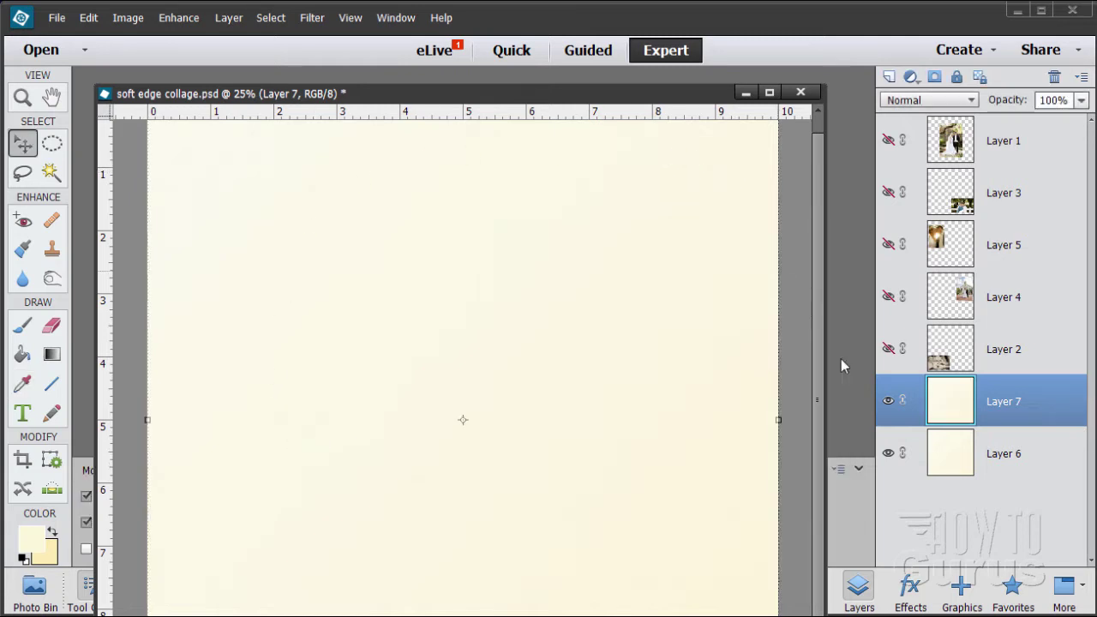
Make all five photo layers (Layers 2, 4, 5, 3 and 1) visible again above the textured background.
{"action": "left_click_drag", "start_coordinate": [651, 90], "coordinate": [667, 7]}
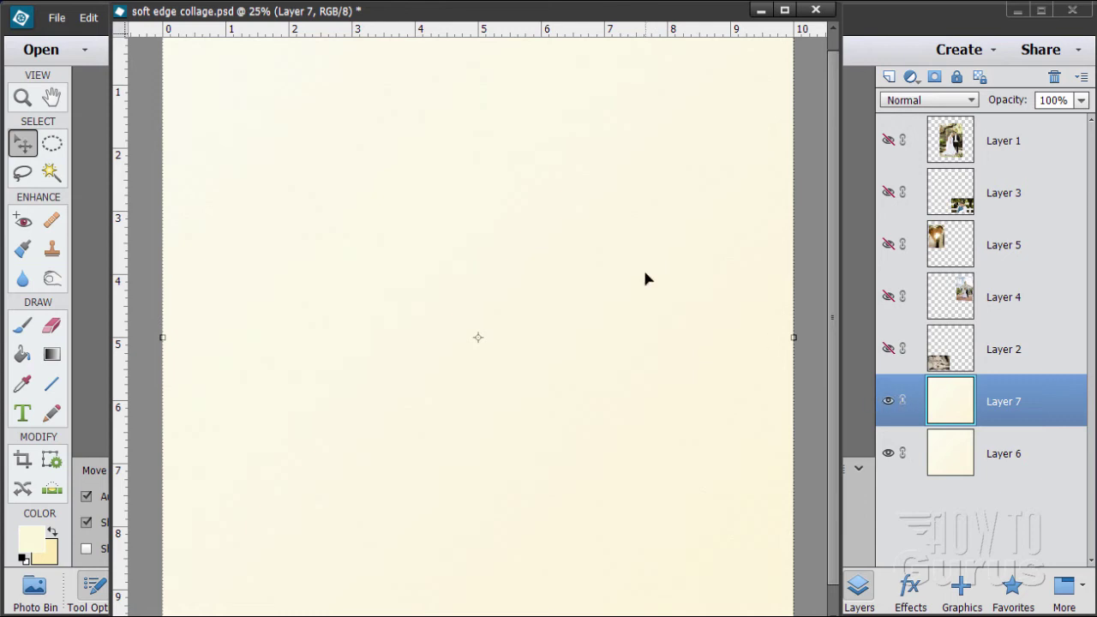
{"action": "left_click", "coordinate": [888, 349]}
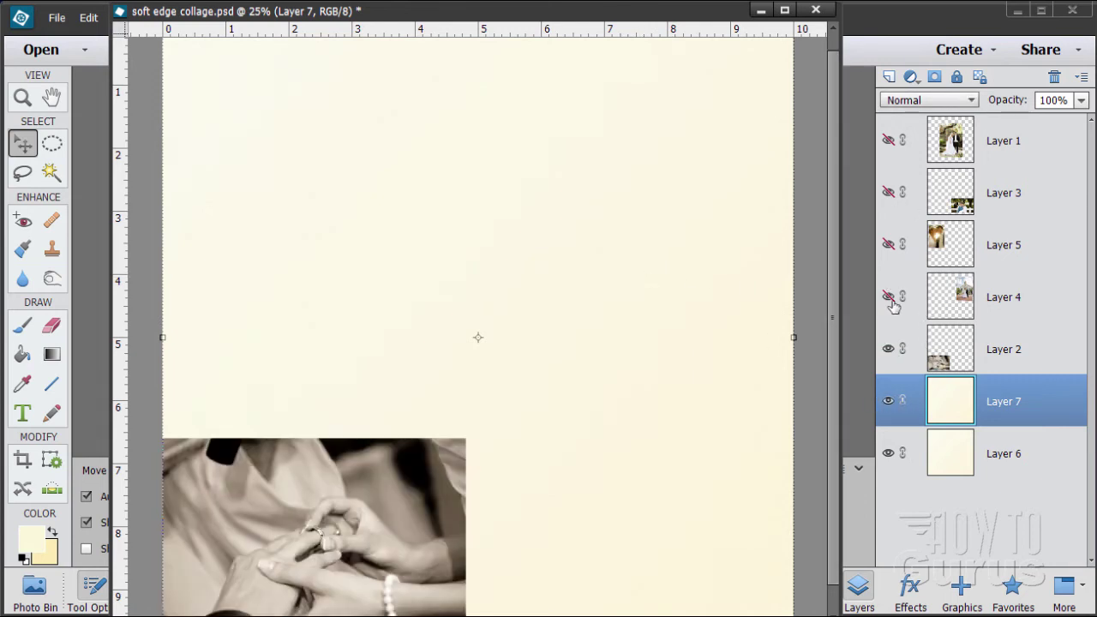
{"action": "left_click", "coordinate": [888, 297]}
{"action": "left_click", "coordinate": [888, 245]}
{"action": "left_click", "coordinate": [888, 192]}
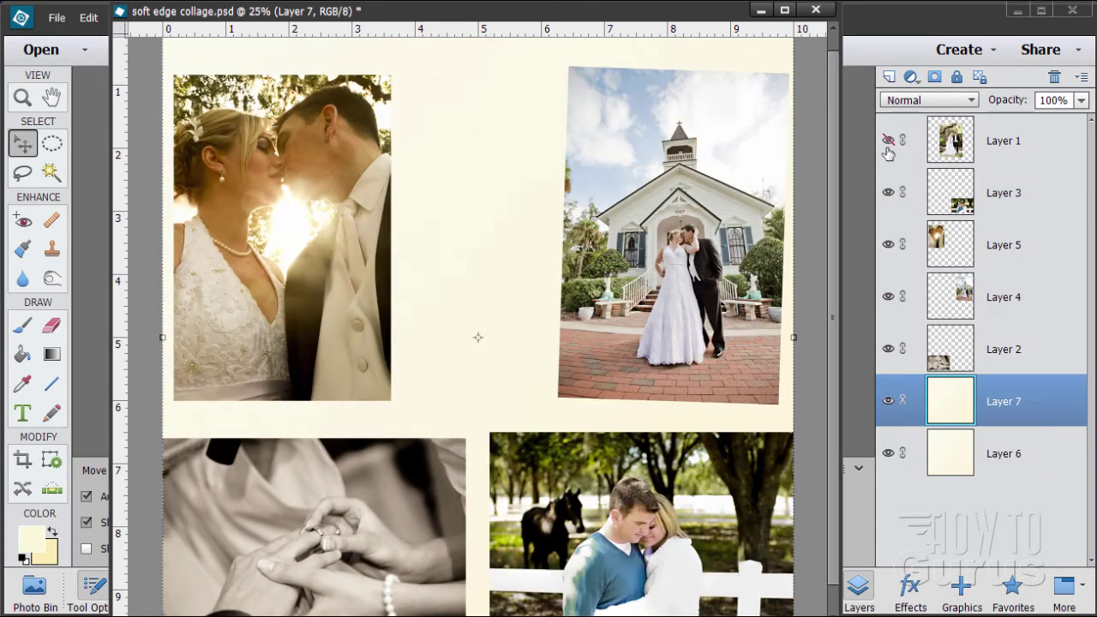
{"action": "left_click", "coordinate": [888, 140]}
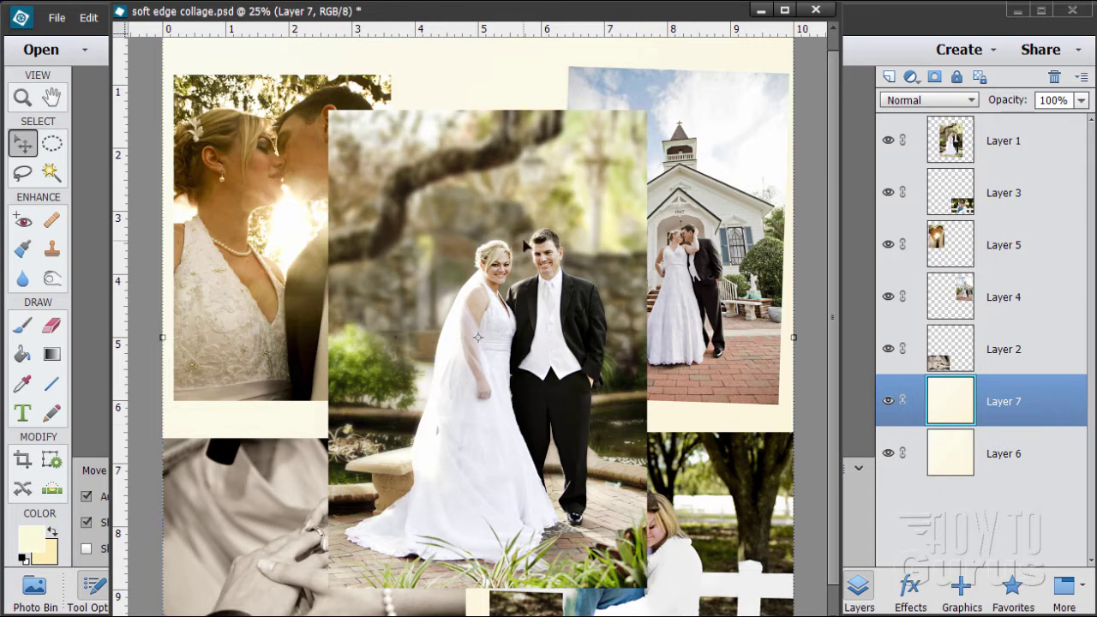
Open wedding-322034_1920.jpg from the recent files, copy its photo into the collage as a new layer, and close the source image.
{"action": "left_click", "coordinate": [57, 18]}
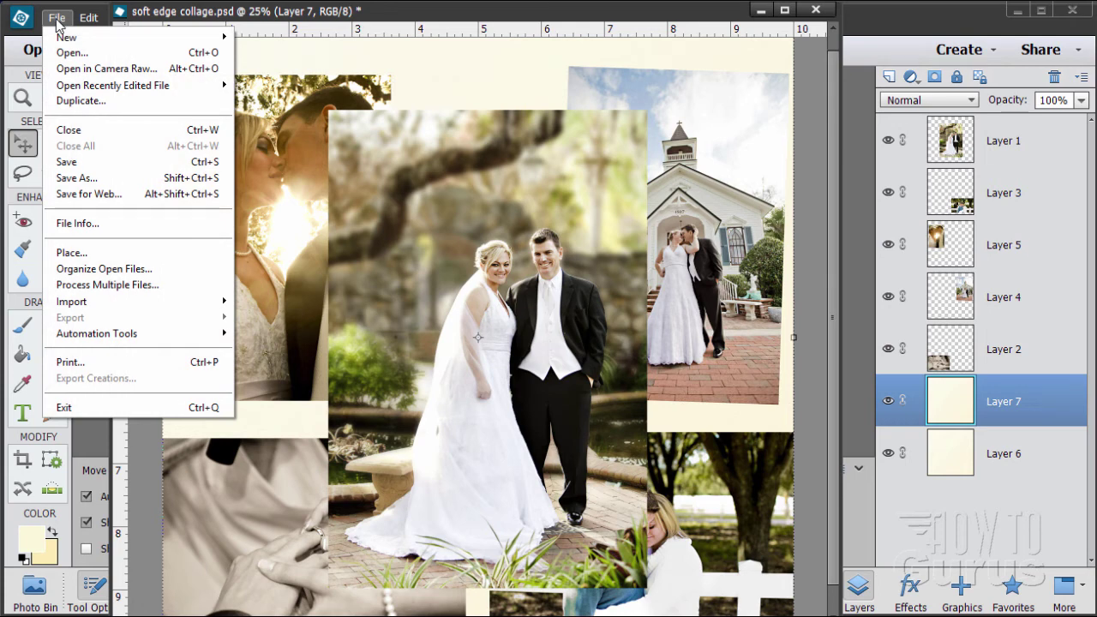
{"action": "mouse_move", "coordinate": [165, 90]}
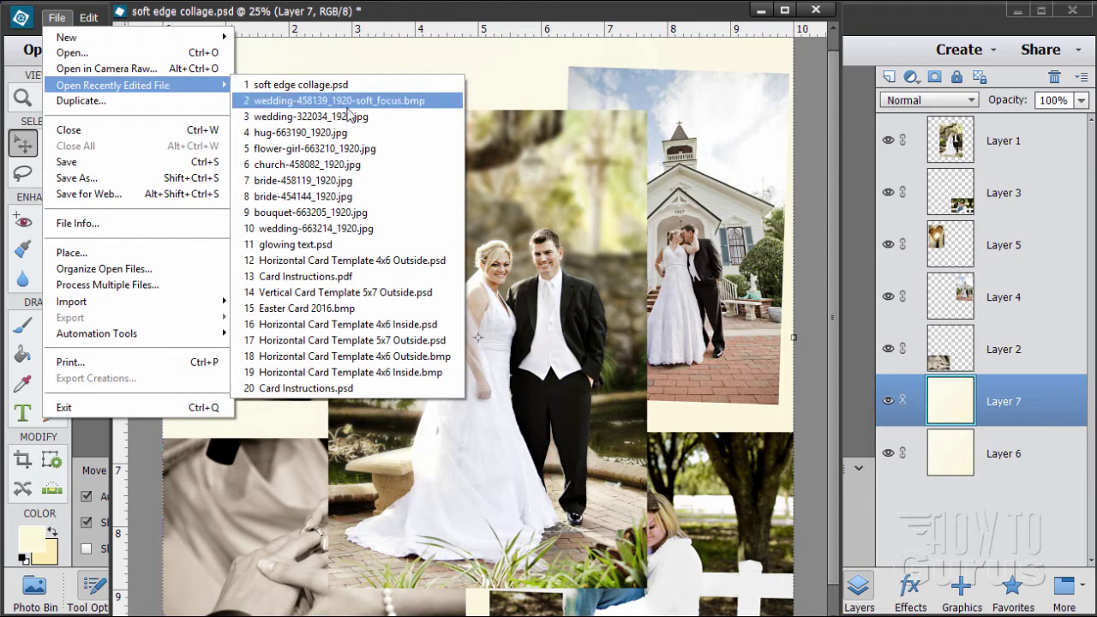
{"action": "left_click", "coordinate": [317, 120]}
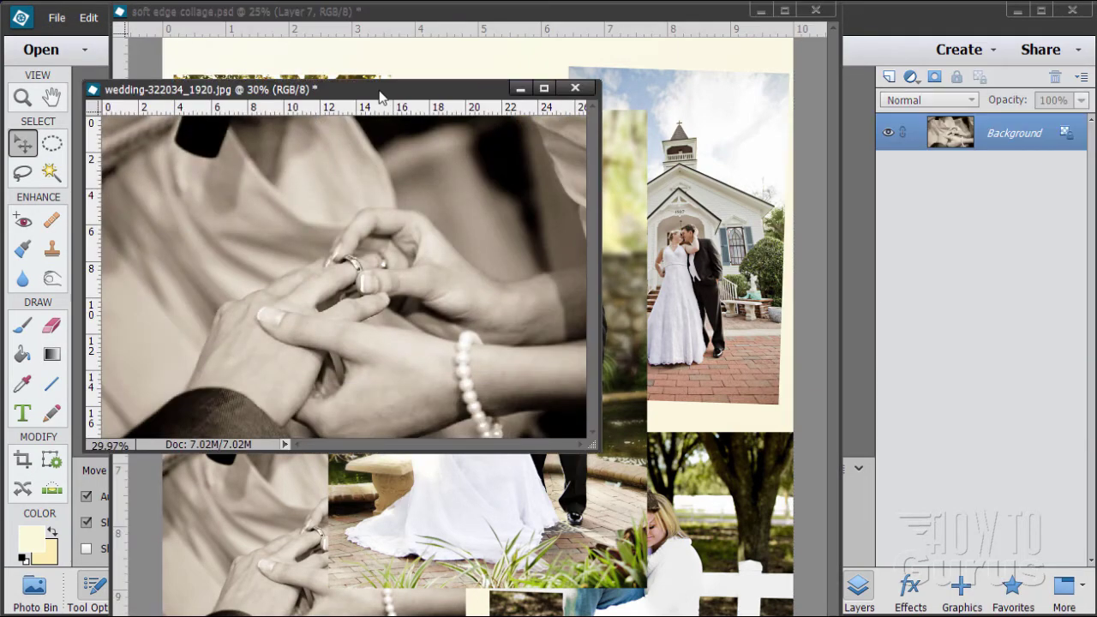
{"action": "left_click_drag", "start_coordinate": [393, 96], "coordinate": [850, 197]}
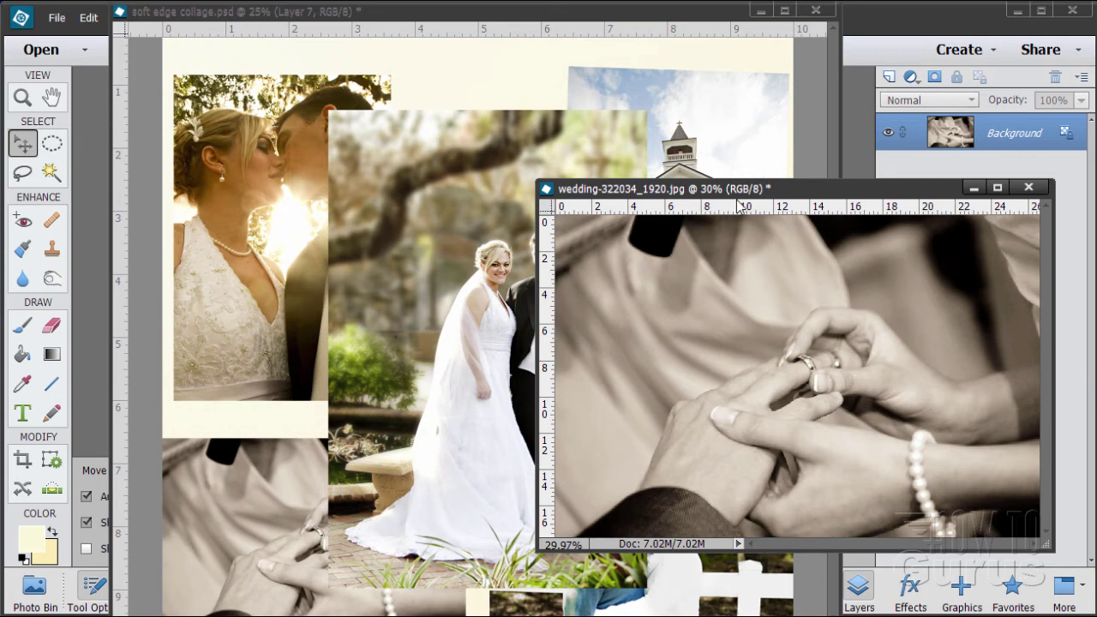
{"action": "left_click_drag", "start_coordinate": [742, 189], "coordinate": [765, 203]}
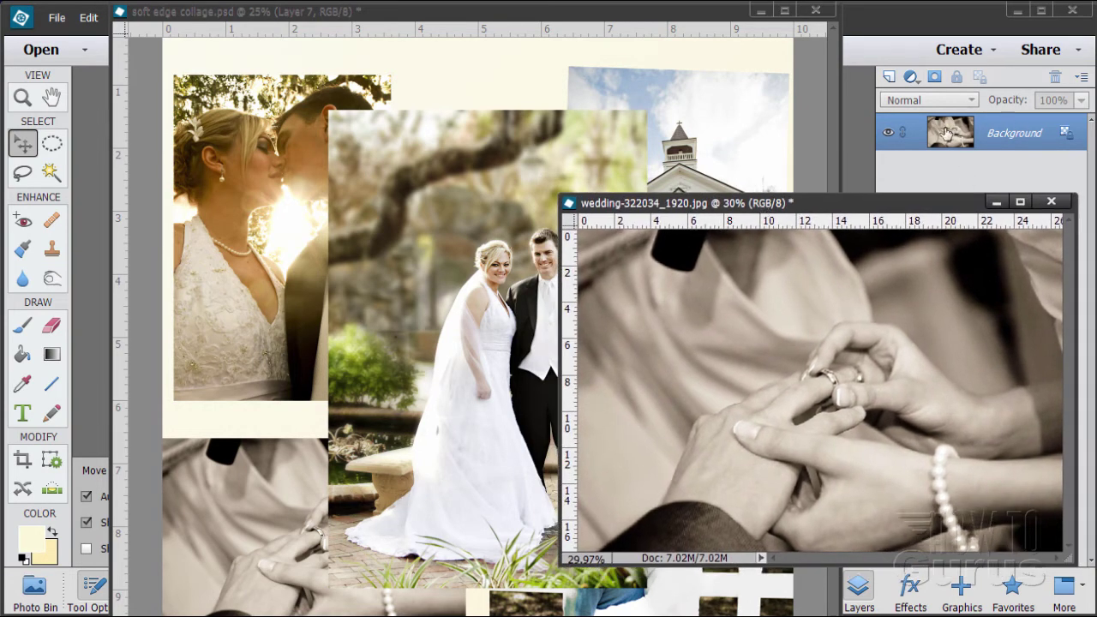
{"action": "left_click_drag", "start_coordinate": [947, 131], "coordinate": [500, 174]}
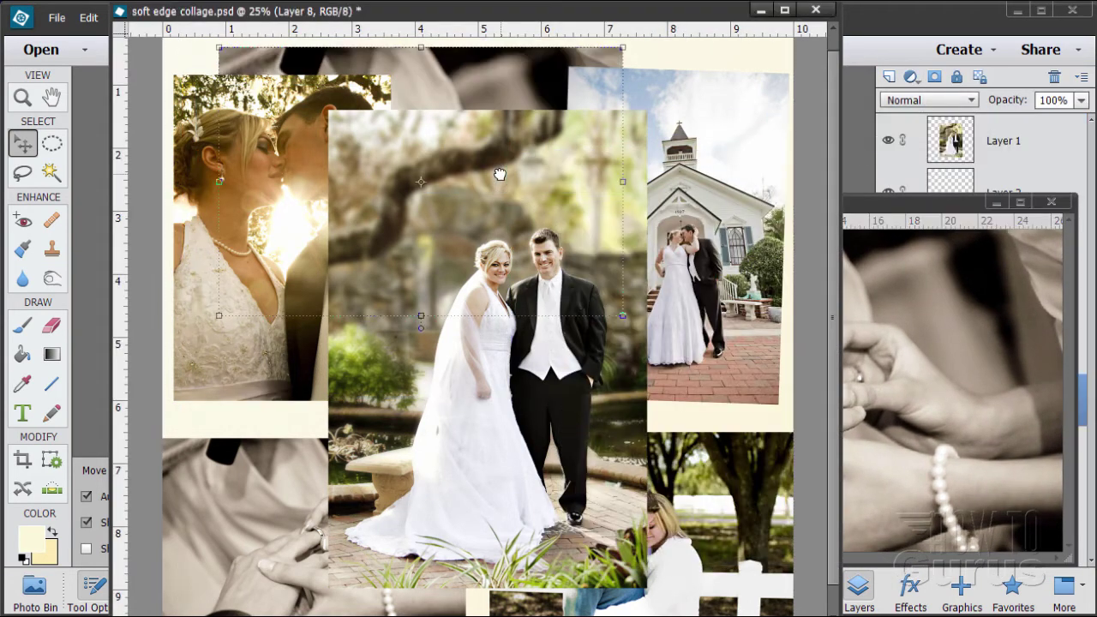
{"action": "left_click", "coordinate": [1051, 201]}
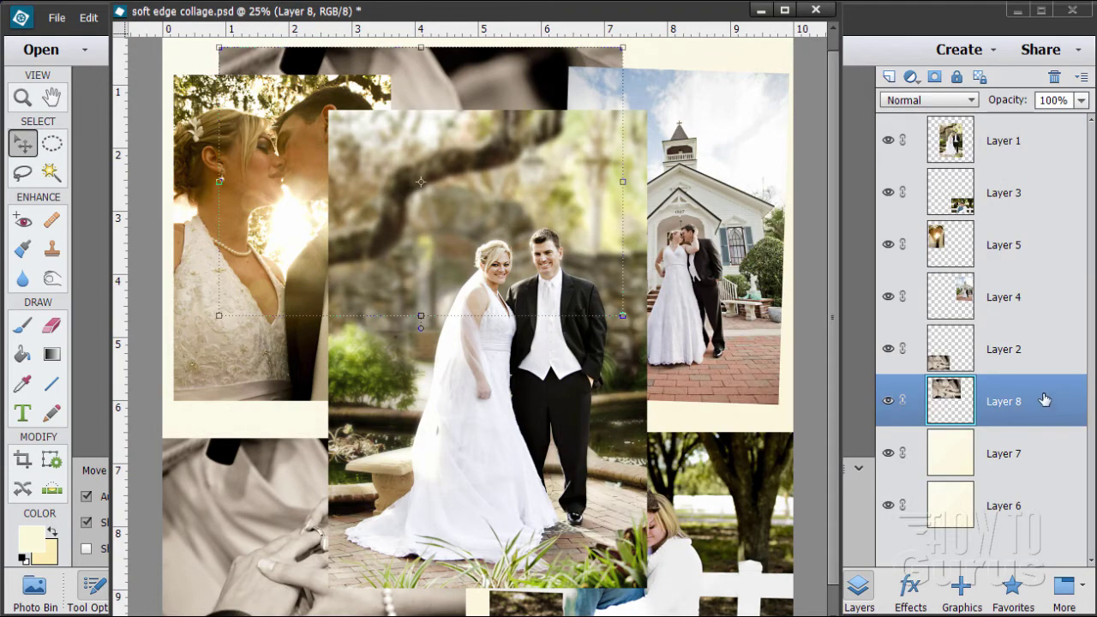
Bring the newly added hands photo to the top of the layer stack and position it over the middle of the collage.
{"action": "left_click_drag", "start_coordinate": [1039, 397], "coordinate": [1003, 137]}
{"action": "left_click_drag", "start_coordinate": [509, 163], "coordinate": [566, 266]}
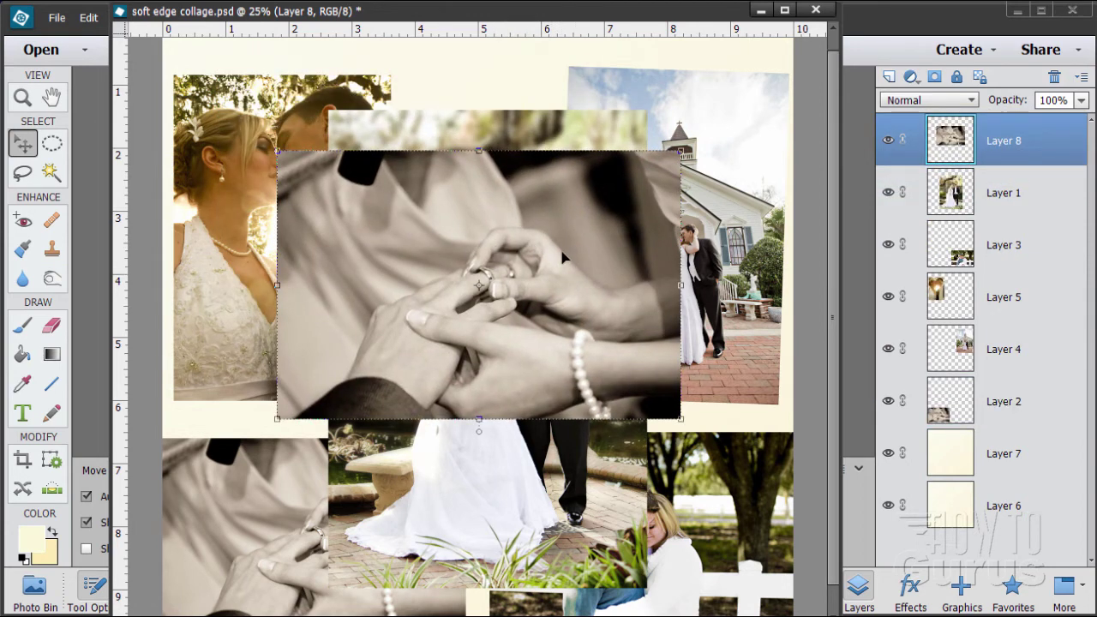
{"action": "left_click_drag", "start_coordinate": [563, 257], "coordinate": [556, 289]}
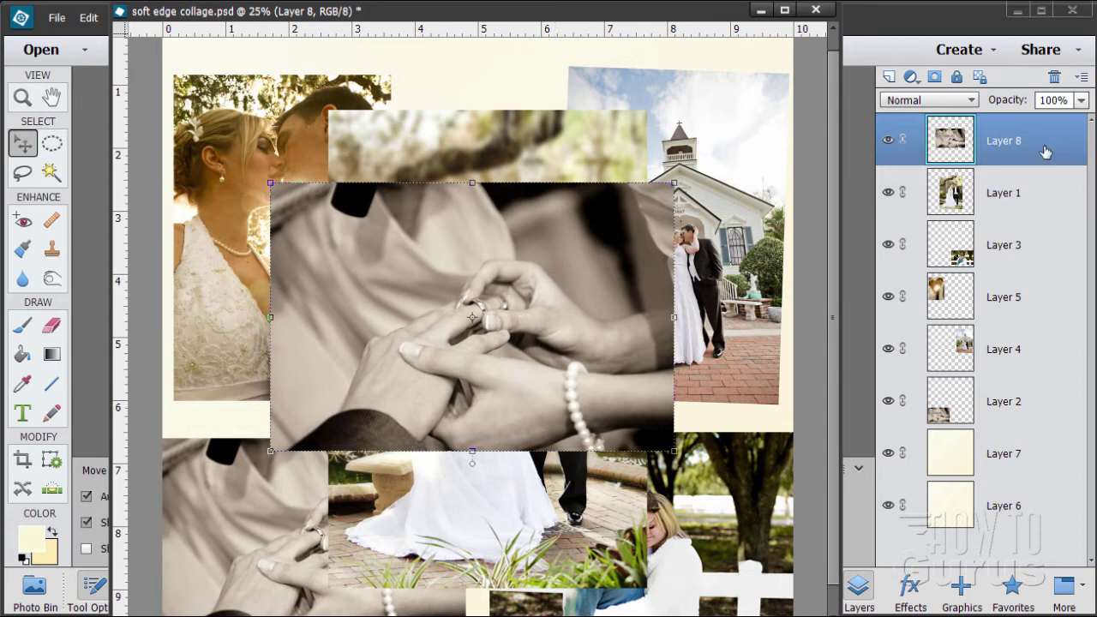
Delete the duplicate hands photo layer, Layer 8, from the collage.
{"action": "left_click", "coordinate": [1054, 77]}
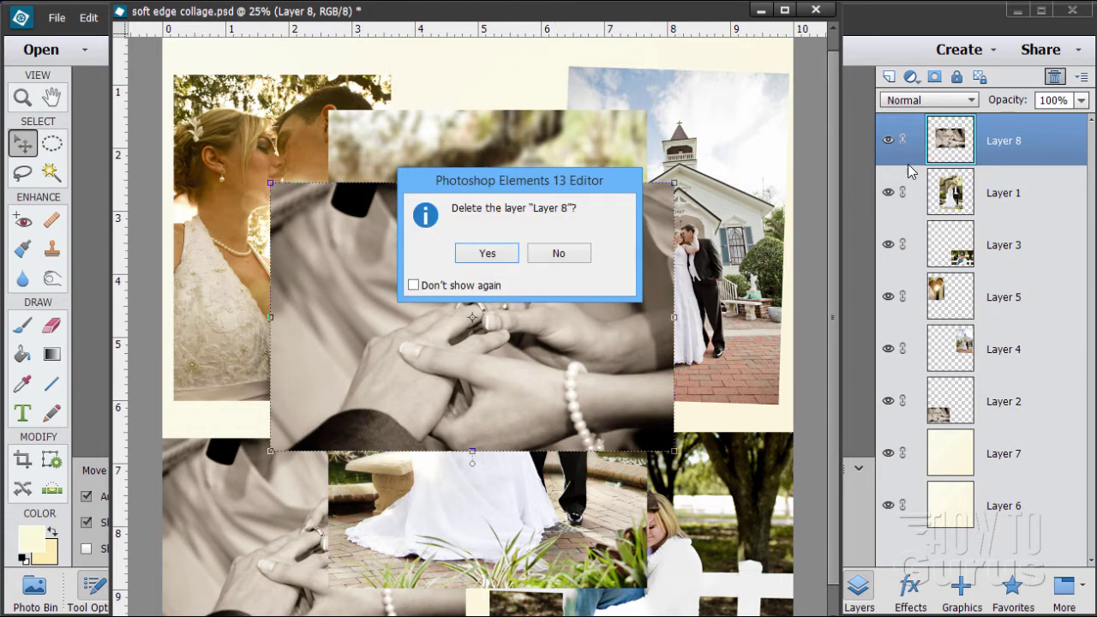
{"action": "left_click", "coordinate": [565, 252]}
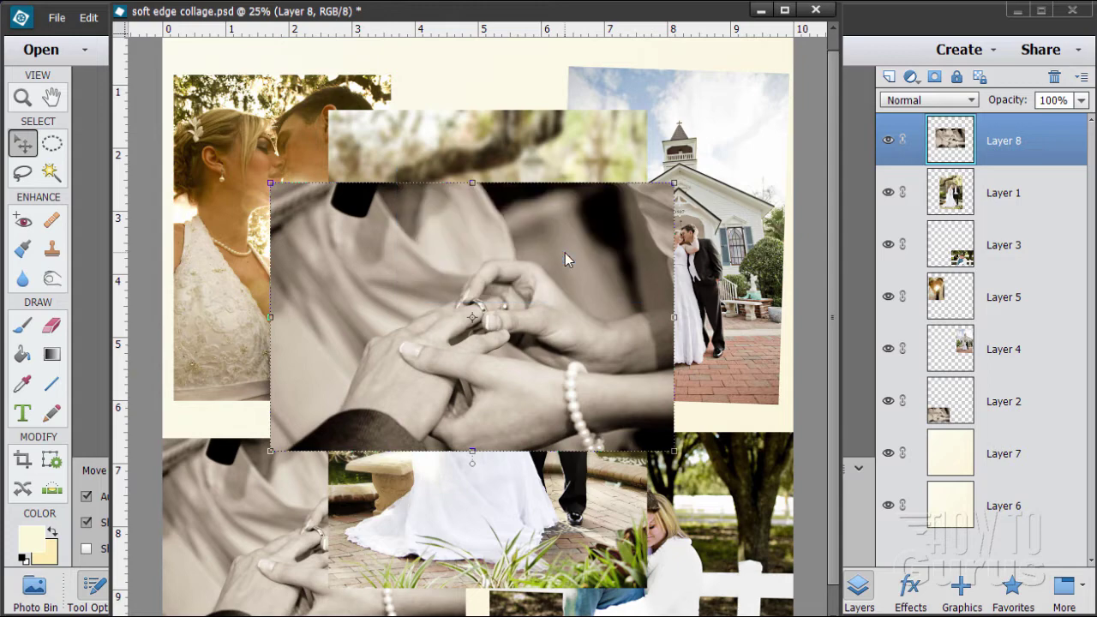
{"action": "left_click", "coordinate": [1061, 76]}
{"action": "left_click", "coordinate": [499, 253]}
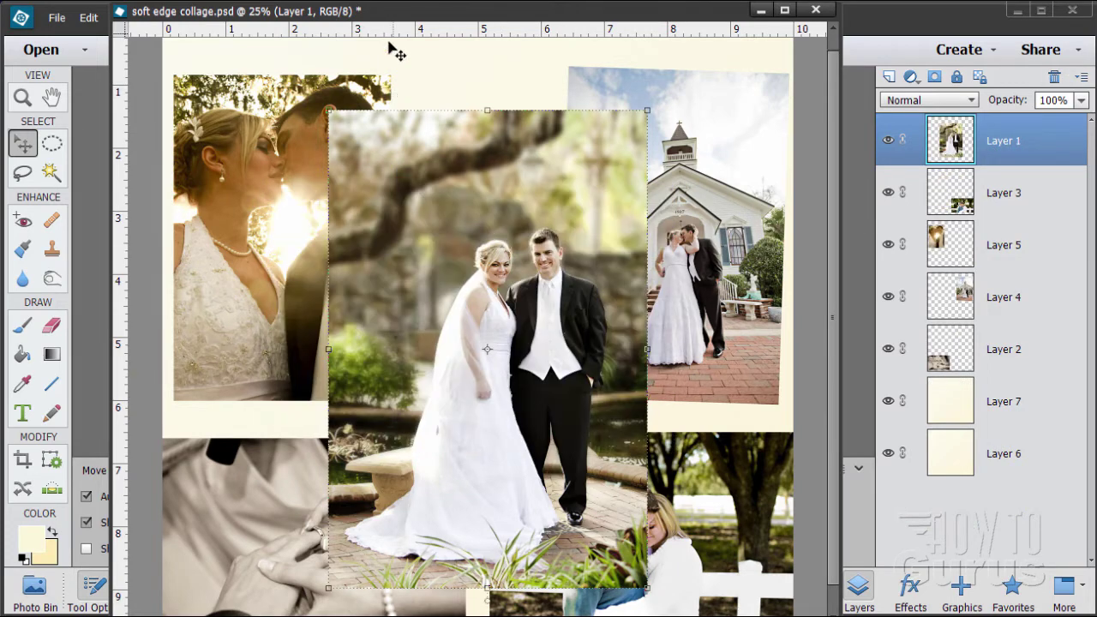
Dock the floating soft edge collage.psd window as a tab, trying out undocking and redocking it twice.
{"action": "left_click_drag", "start_coordinate": [374, 10], "coordinate": [389, 144]}
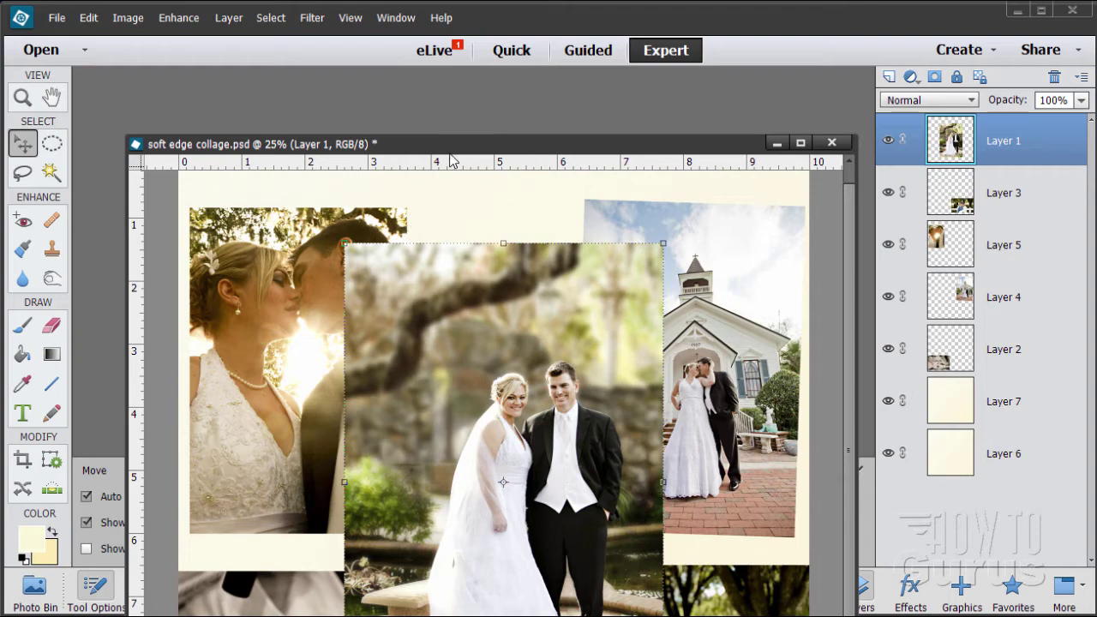
{"action": "left_click_drag", "start_coordinate": [452, 160], "coordinate": [443, 73]}
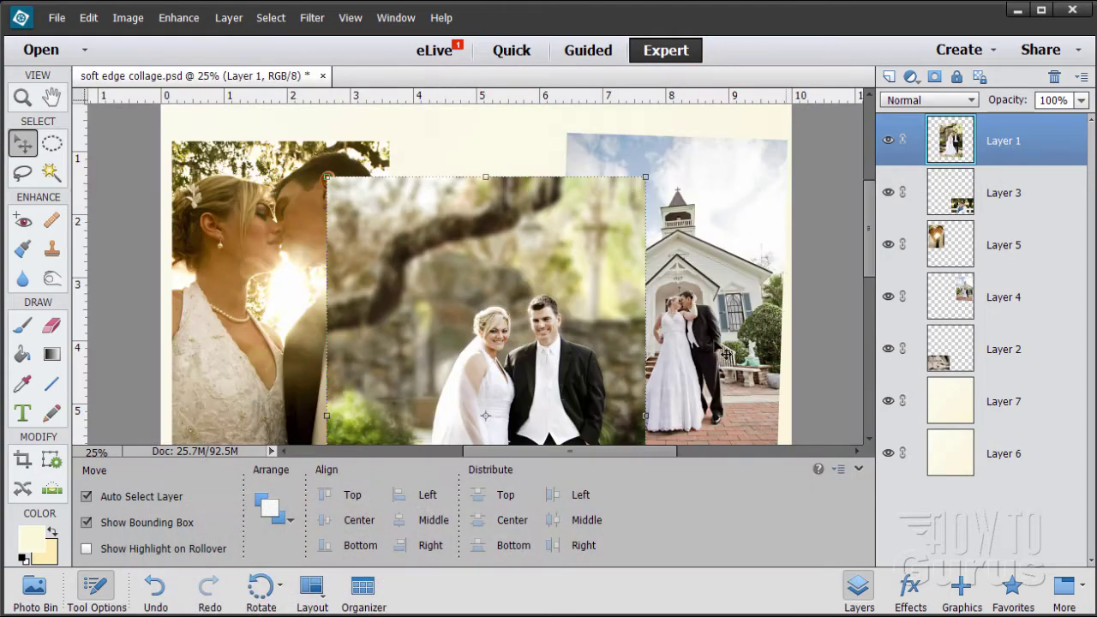
{"action": "left_click_drag", "start_coordinate": [159, 77], "coordinate": [194, 183]}
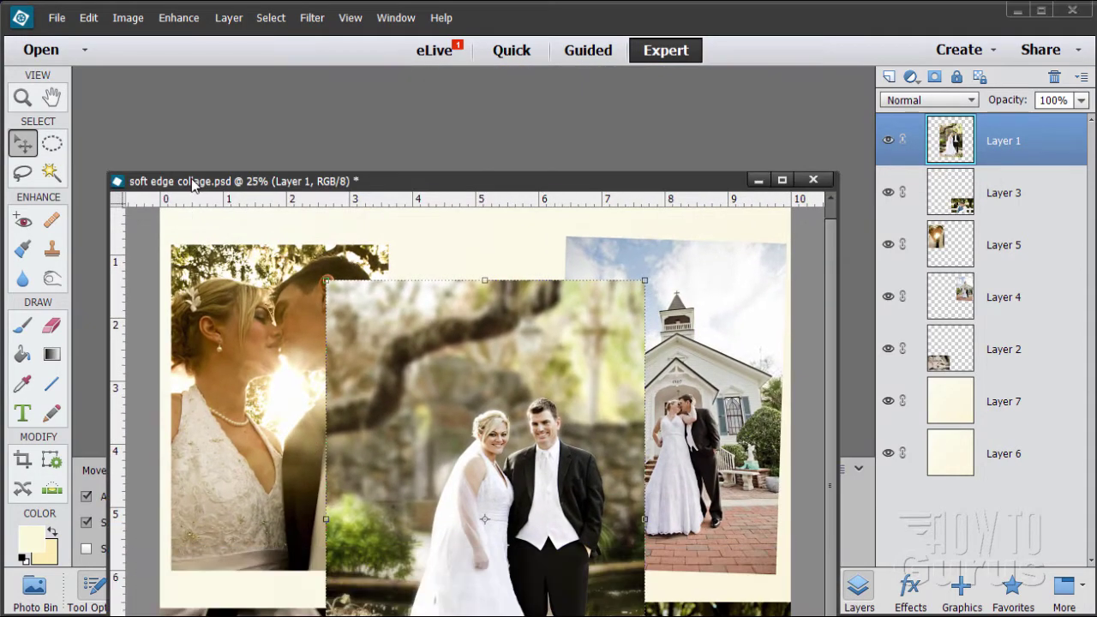
{"action": "left_click_drag", "start_coordinate": [278, 183], "coordinate": [424, 77]}
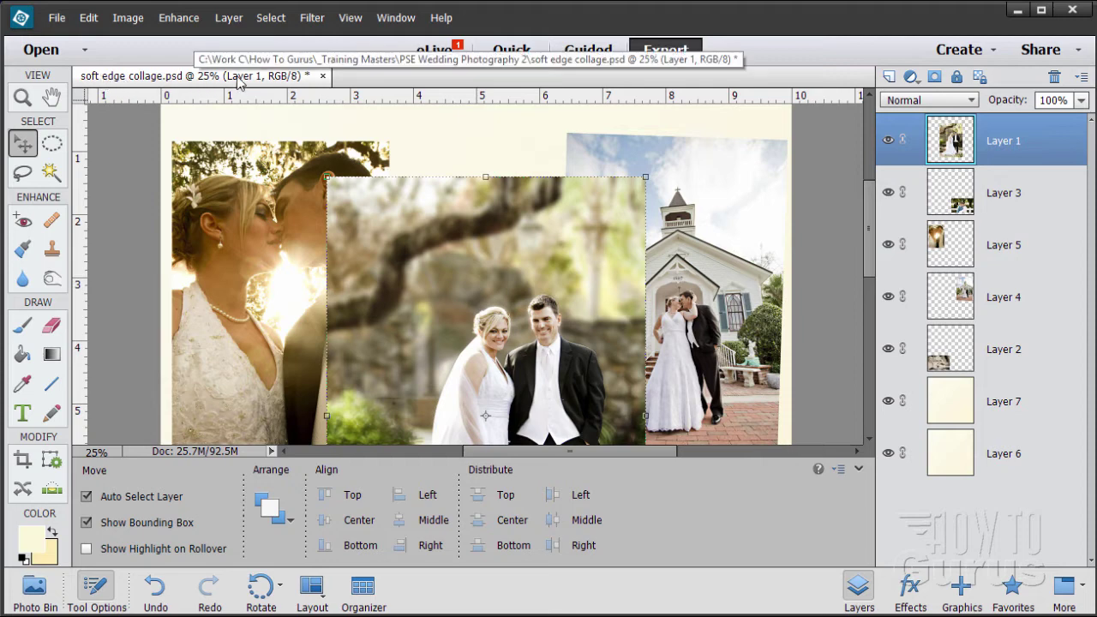
{"action": "left_click_drag", "start_coordinate": [158, 79], "coordinate": [201, 134]}
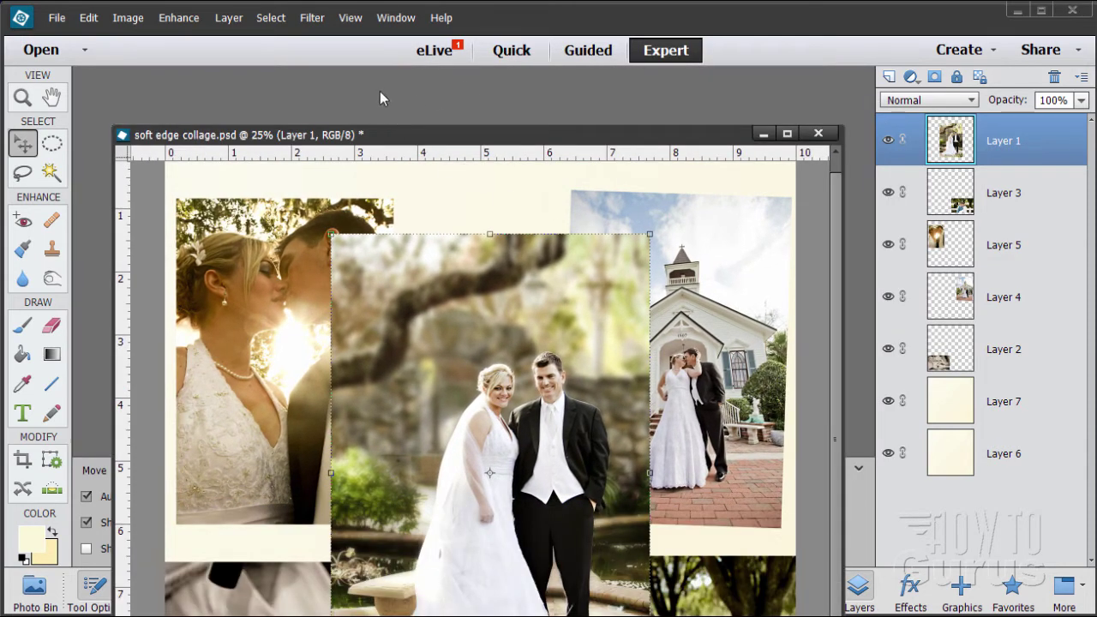
{"action": "left_click_drag", "start_coordinate": [386, 137], "coordinate": [369, 79]}
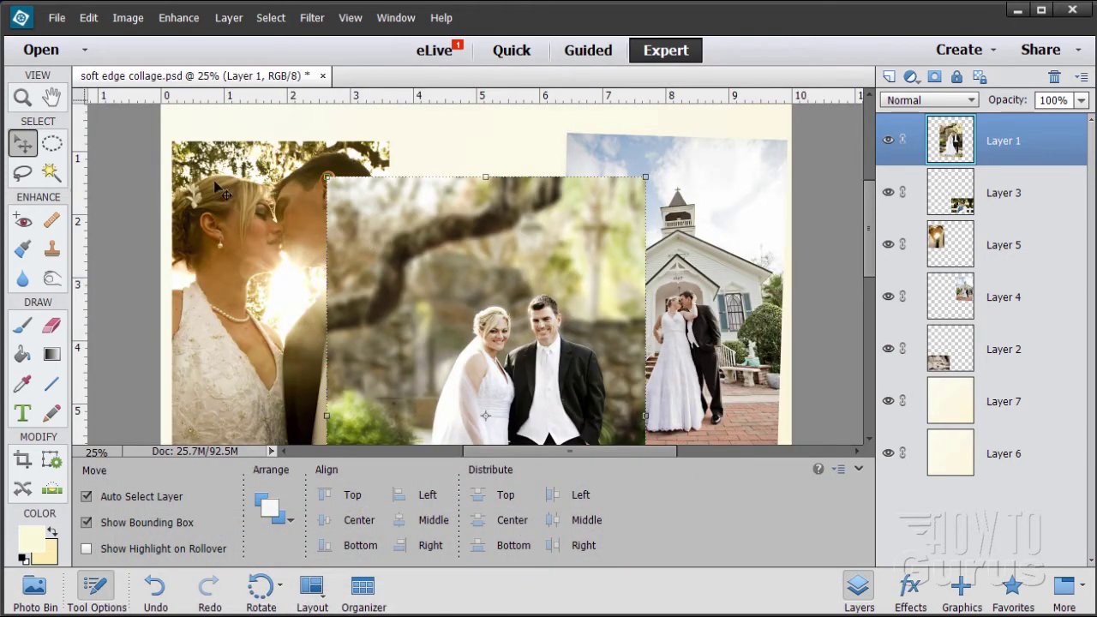
Check the General preferences for the options that allow floating documents and floating window docking in Expert mode.
{"action": "left_click", "coordinate": [89, 17]}
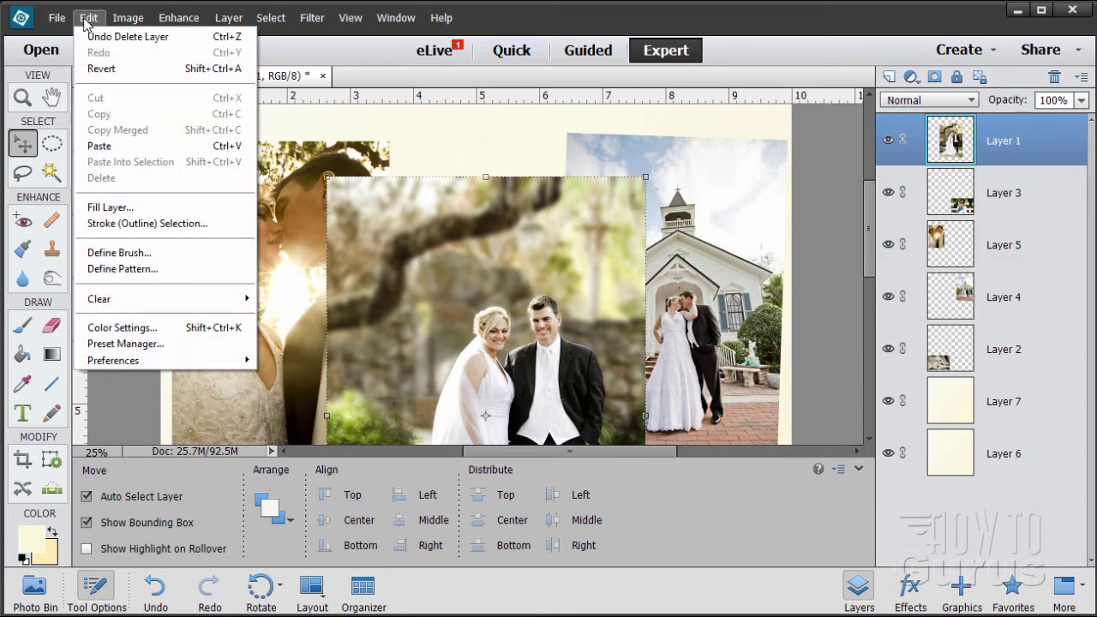
{"action": "mouse_move", "coordinate": [155, 367]}
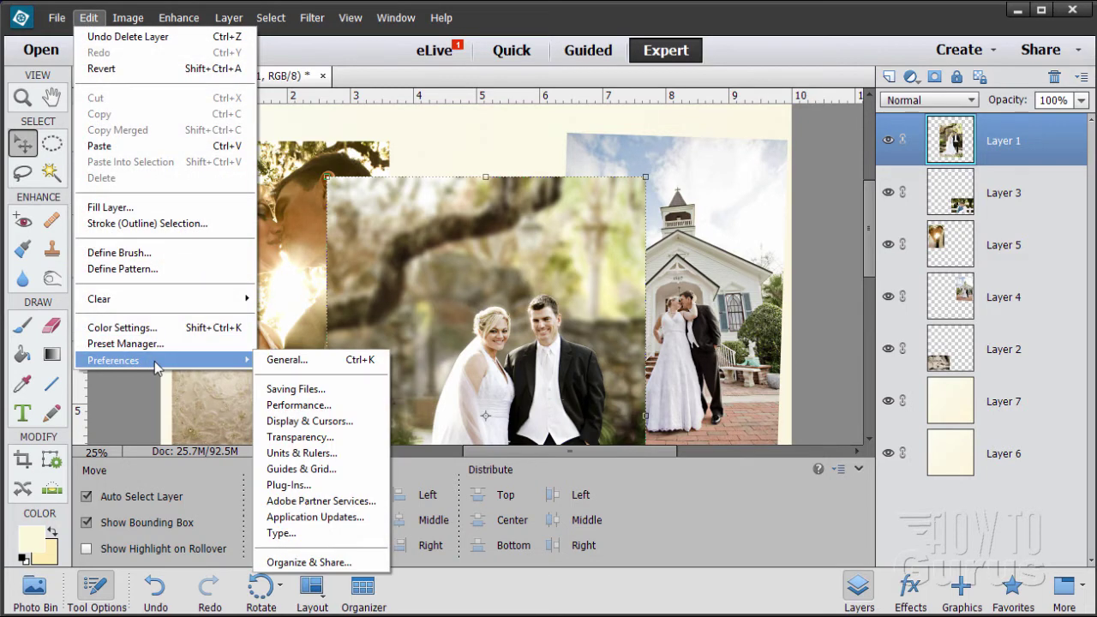
{"action": "left_click", "coordinate": [290, 358]}
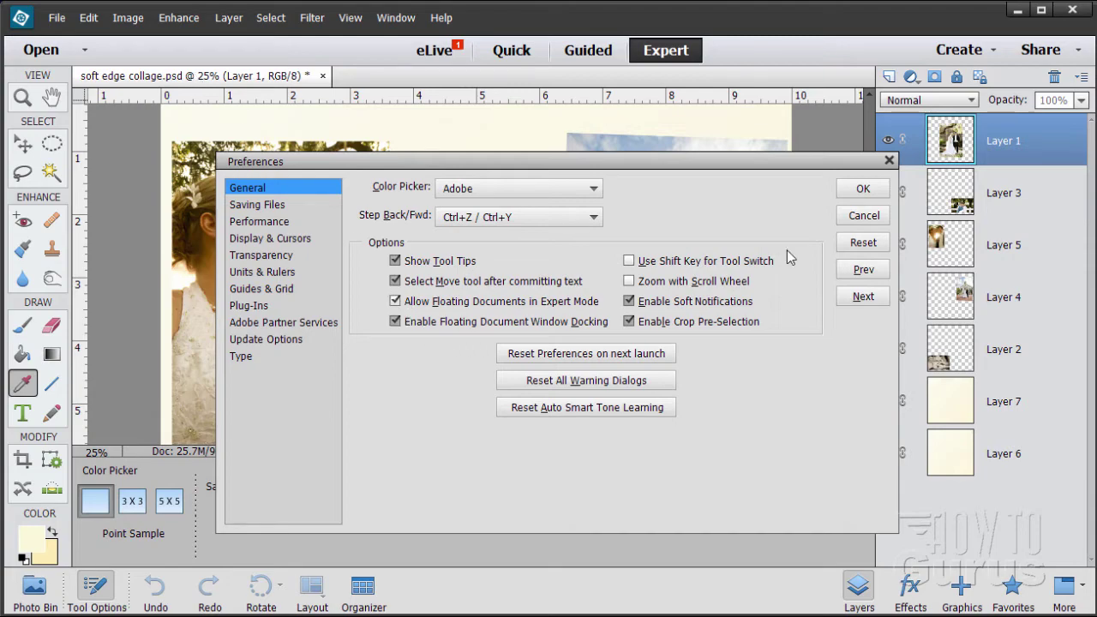
{"action": "left_click", "coordinate": [857, 189]}
Undock the soft edge collage.psd window and place it over the workspace so that nearly the whole collage shows.
{"action": "left_click_drag", "start_coordinate": [261, 77], "coordinate": [380, 190]}
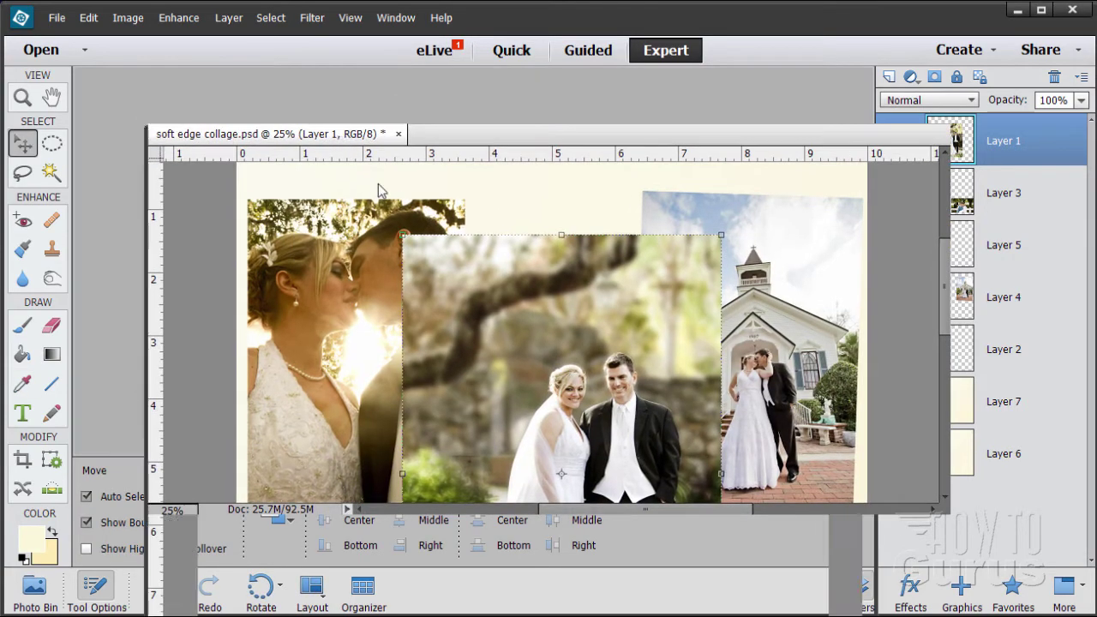
{"action": "left_click_drag", "start_coordinate": [470, 135], "coordinate": [436, 20]}
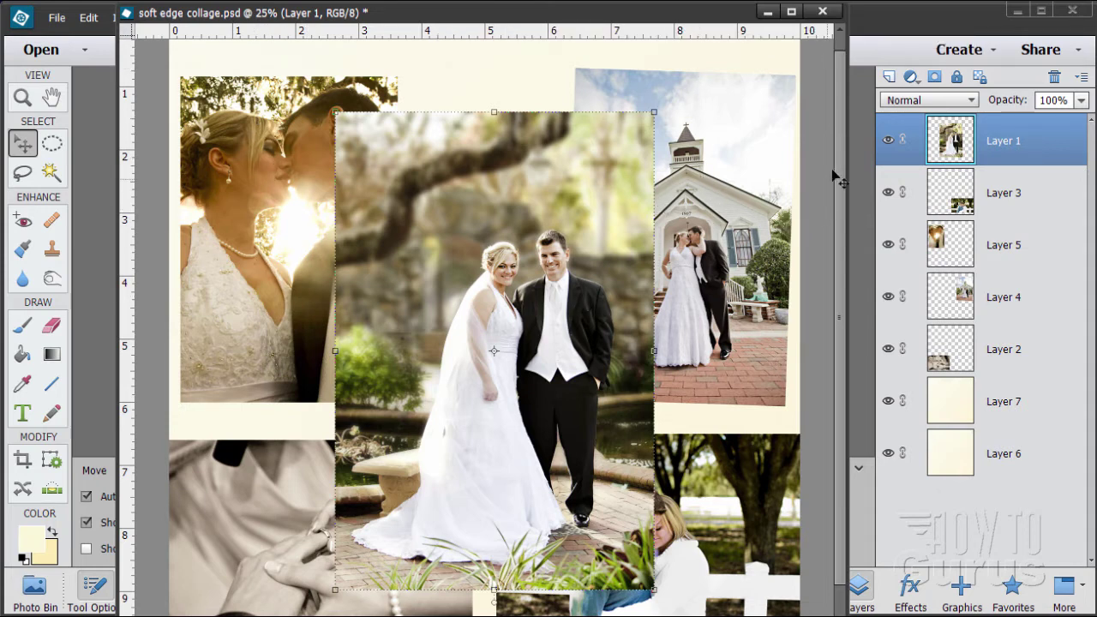
{"action": "left_click_drag", "start_coordinate": [845, 185], "coordinate": [845, 226]}
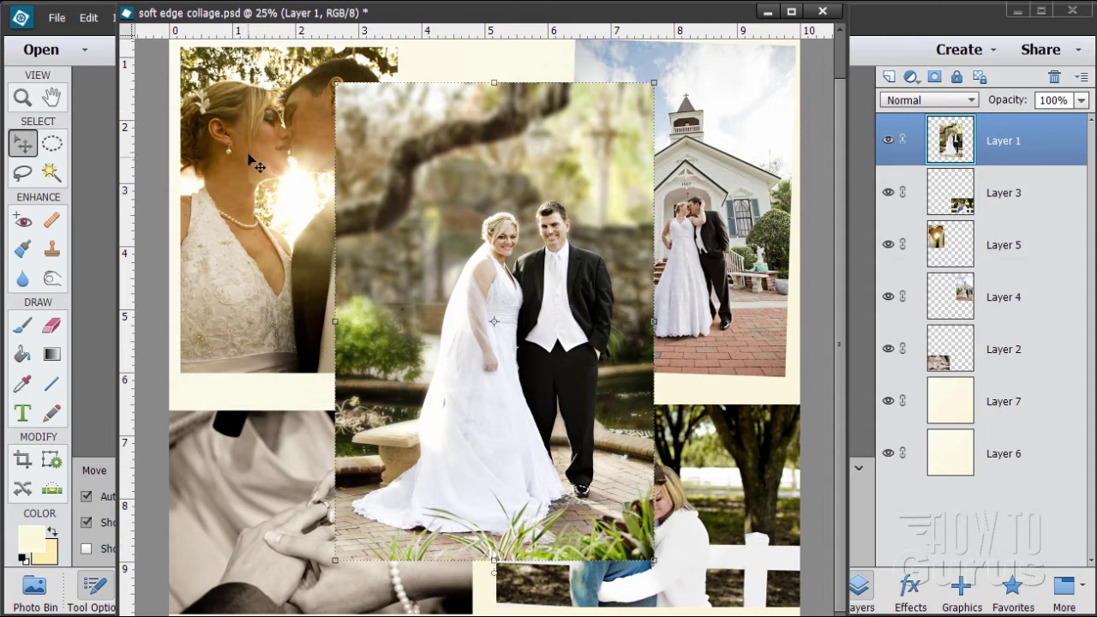
Enlarge the kissing couple photo on Layer 5 slightly, place it in the collage's upper-left corner, and stack it directly below Layer 1.
{"action": "left_click", "coordinate": [1025, 243]}
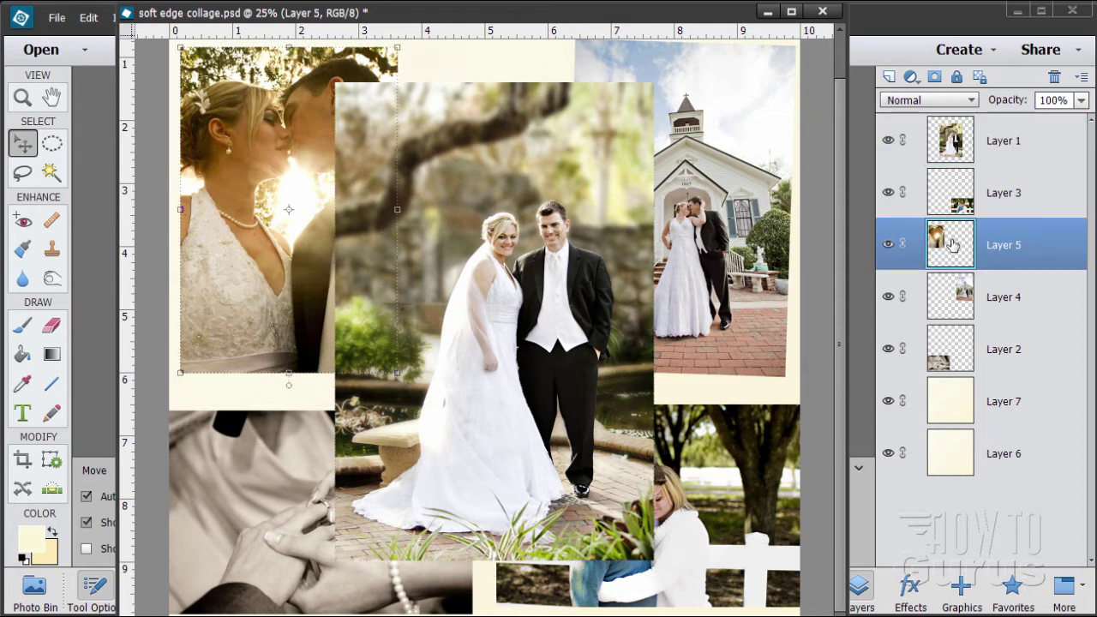
{"action": "left_click_drag", "start_coordinate": [952, 240], "coordinate": [952, 133]}
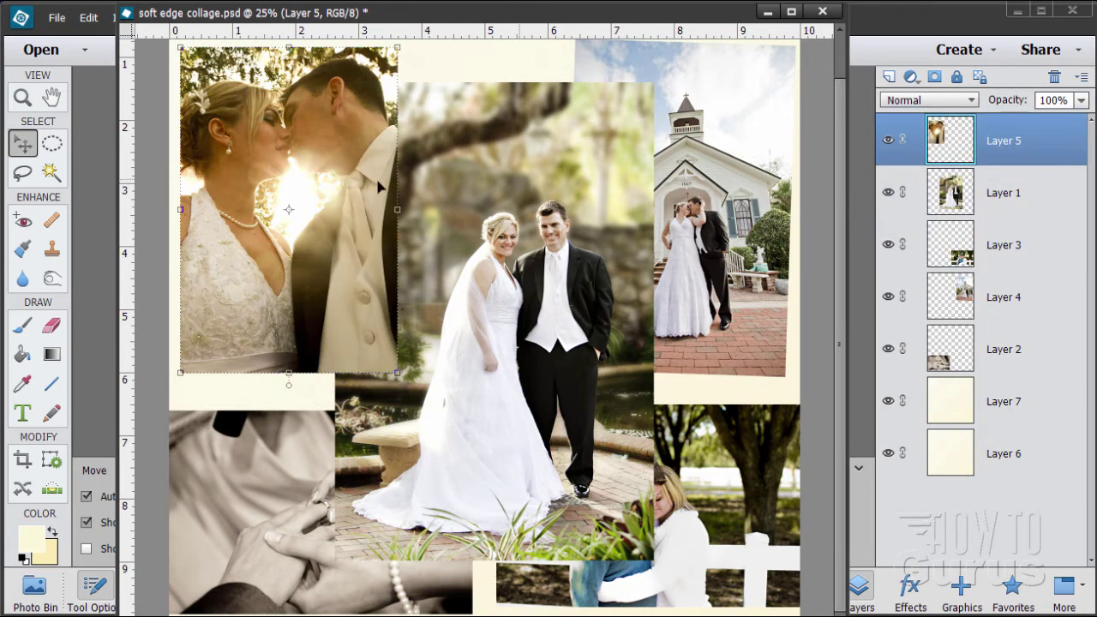
{"action": "left_click_drag", "start_coordinate": [319, 173], "coordinate": [445, 189]}
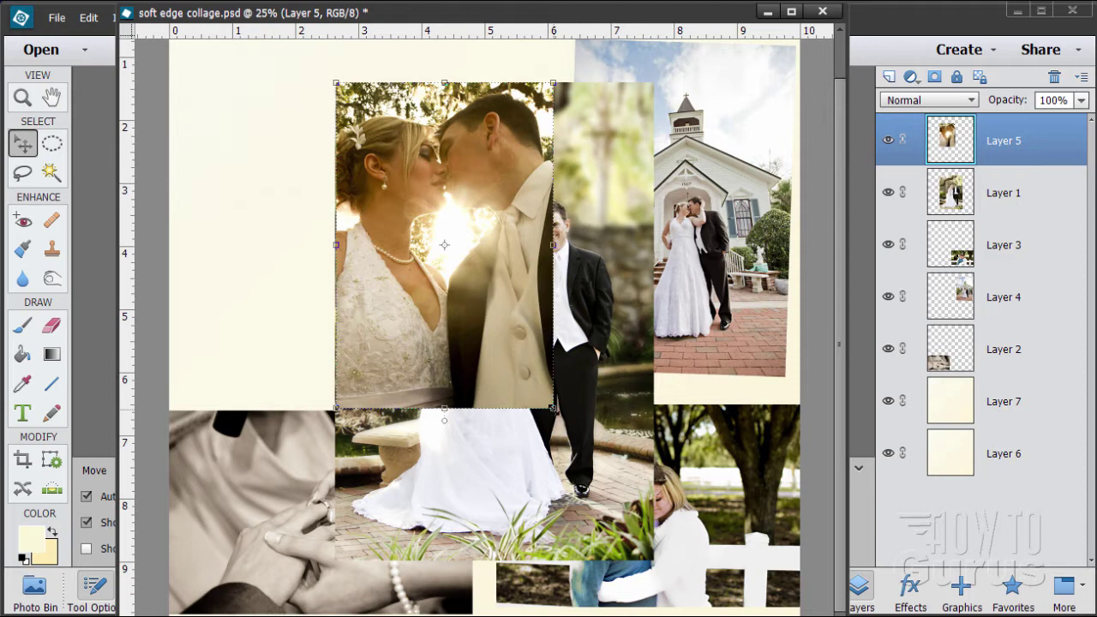
{"action": "mouse_move", "coordinate": [553, 408]}
{"action": "left_mouse_down"}
{"action": "mouse_move", "coordinate": [656, 562]}
{"action": "mouse_move", "coordinate": [658, 470]}
{"action": "mouse_move", "coordinate": [600, 473]}
{"action": "mouse_move", "coordinate": [556, 415]}
{"action": "left_mouse_up"}
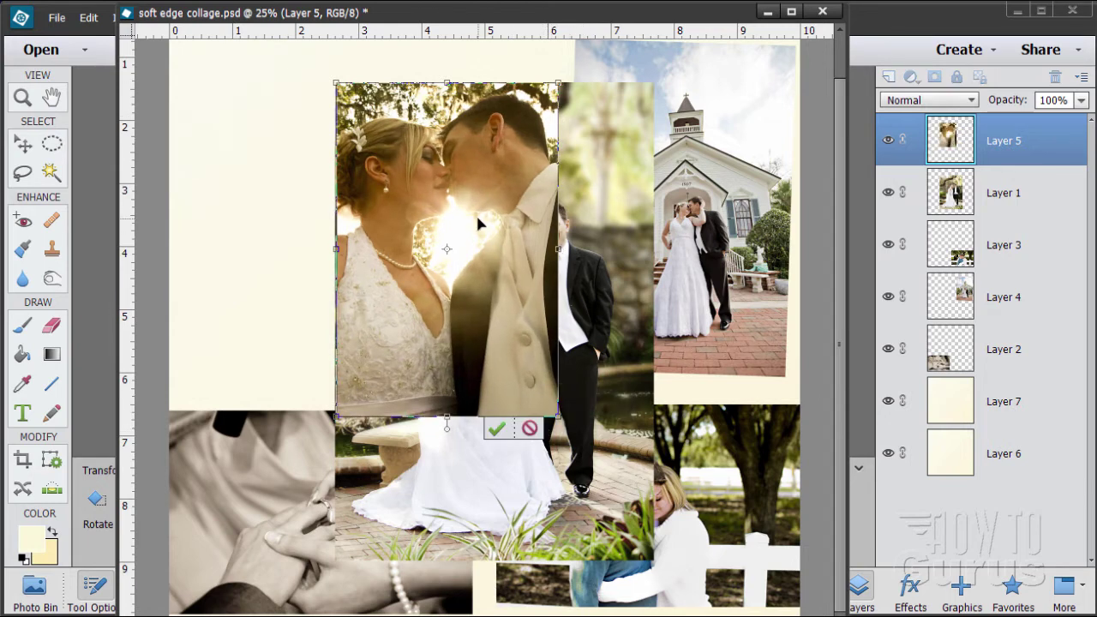
{"action": "left_click_drag", "start_coordinate": [476, 212], "coordinate": [317, 183]}
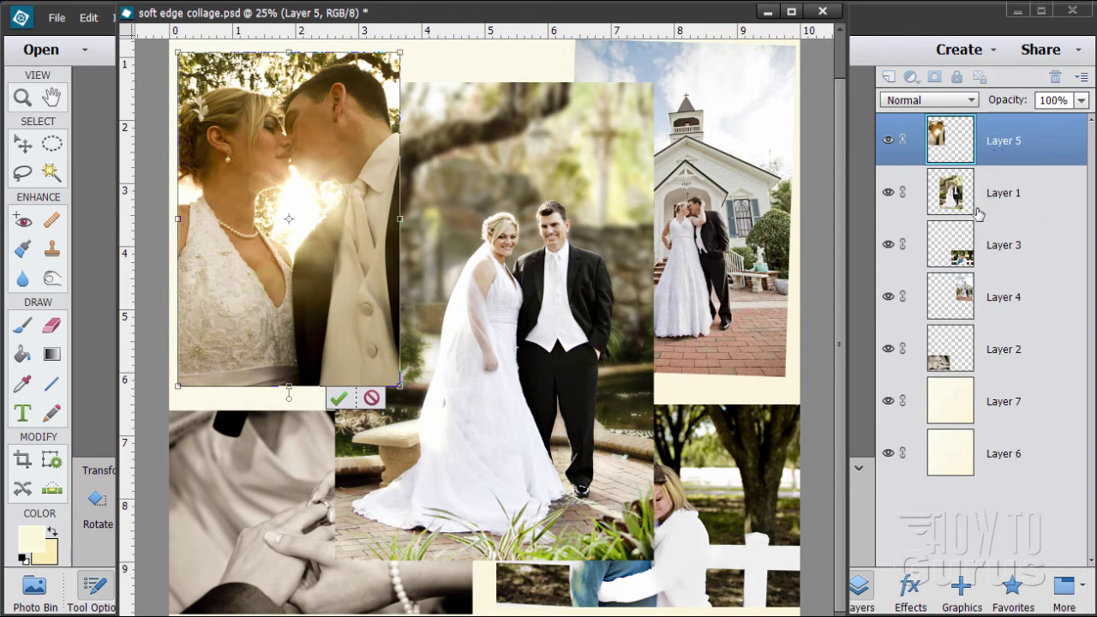
{"action": "left_click", "coordinate": [370, 399]}
{"action": "left_click_drag", "start_coordinate": [950, 141], "coordinate": [957, 197]}
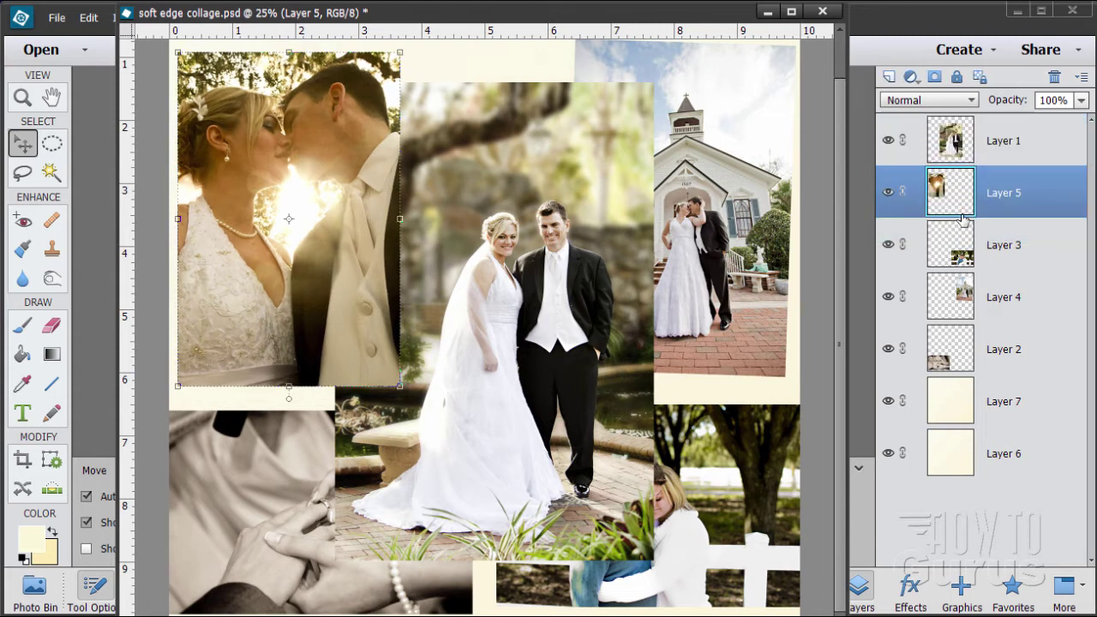
Bring the church photo, Layer 4, to the top of the layer stack and move it lower within the collage's right half.
{"action": "left_click", "coordinate": [702, 385]}
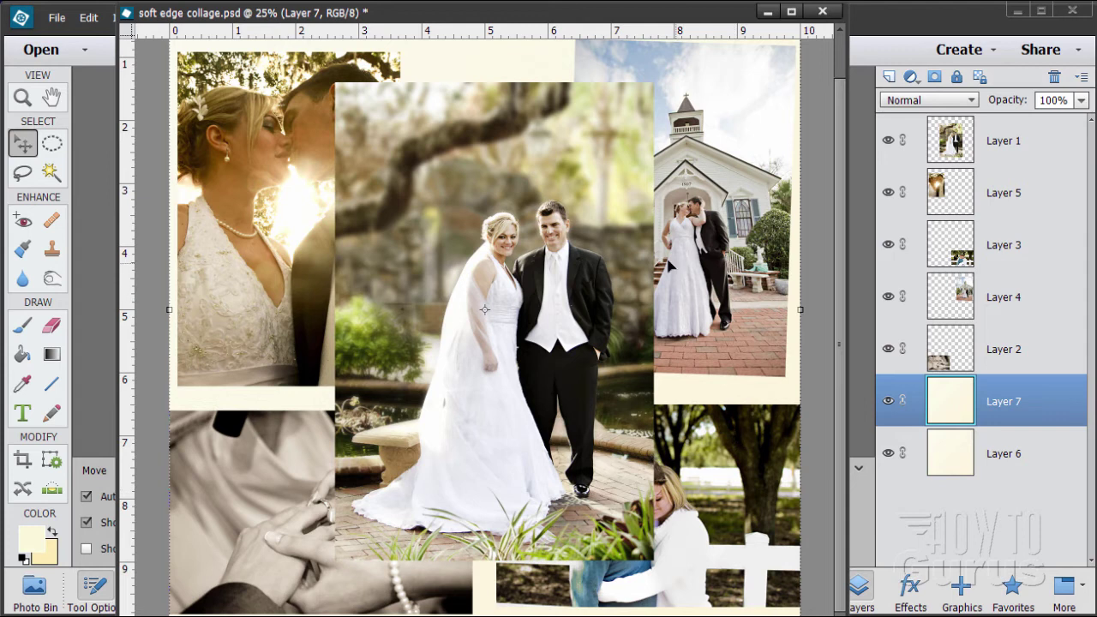
{"action": "left_click", "coordinate": [1047, 297]}
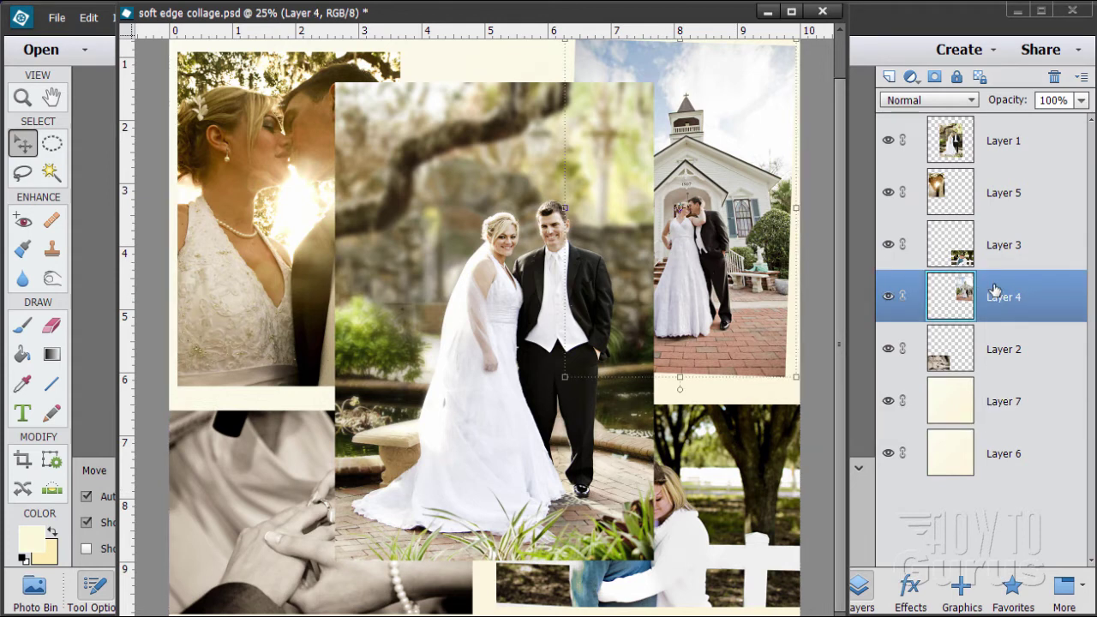
{"action": "left_click_drag", "start_coordinate": [994, 291], "coordinate": [1003, 129]}
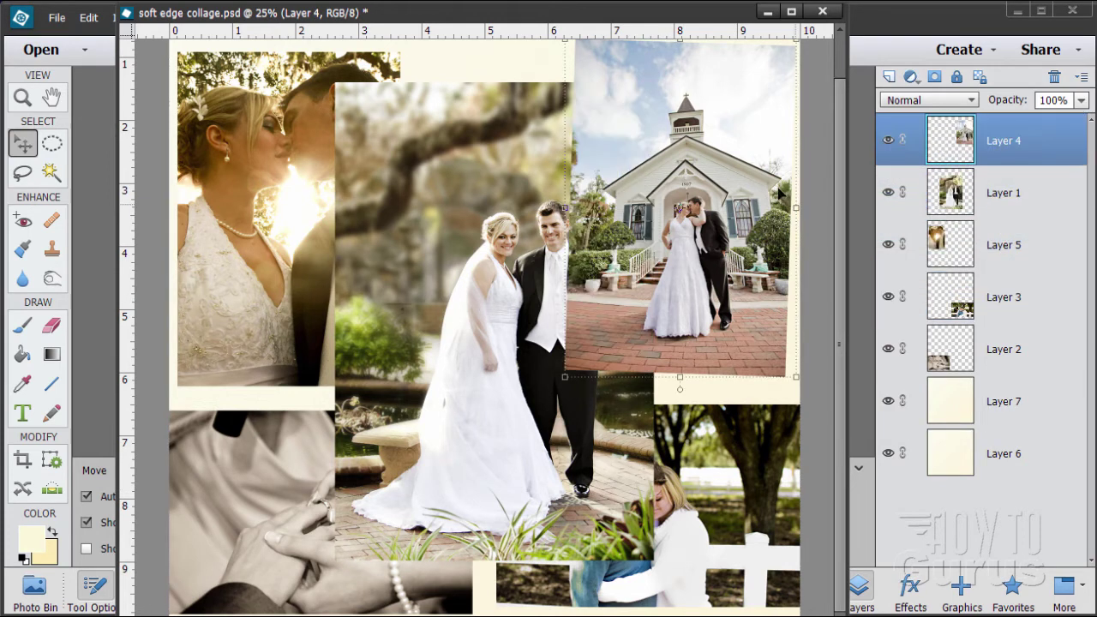
{"action": "left_click_drag", "start_coordinate": [781, 193], "coordinate": [696, 216]}
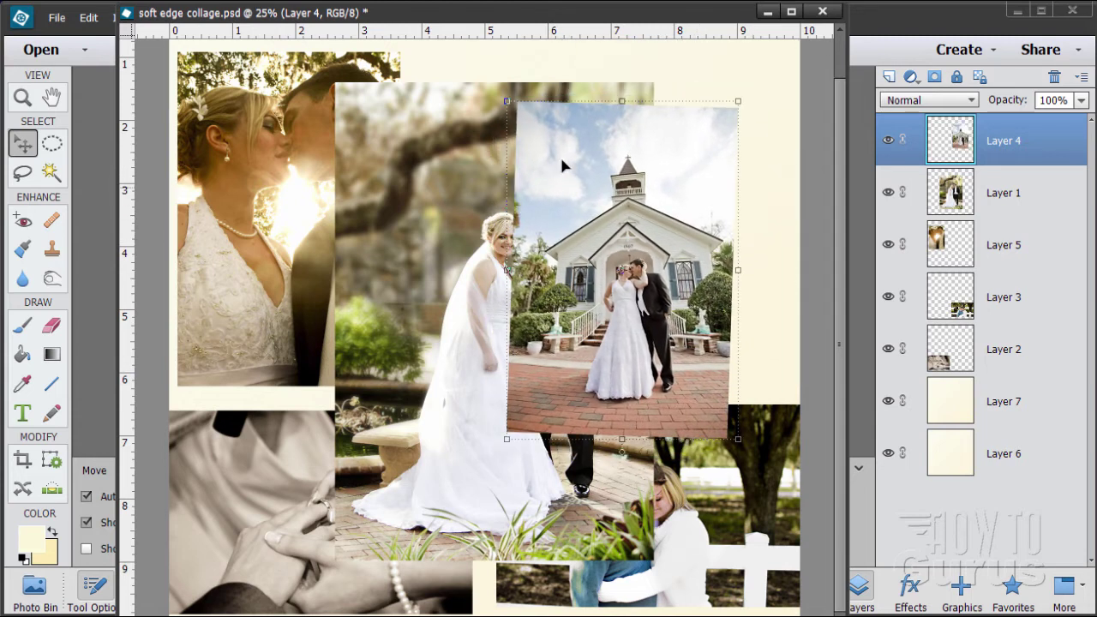
{"action": "left_click_drag", "start_coordinate": [681, 145], "coordinate": [727, 147]}
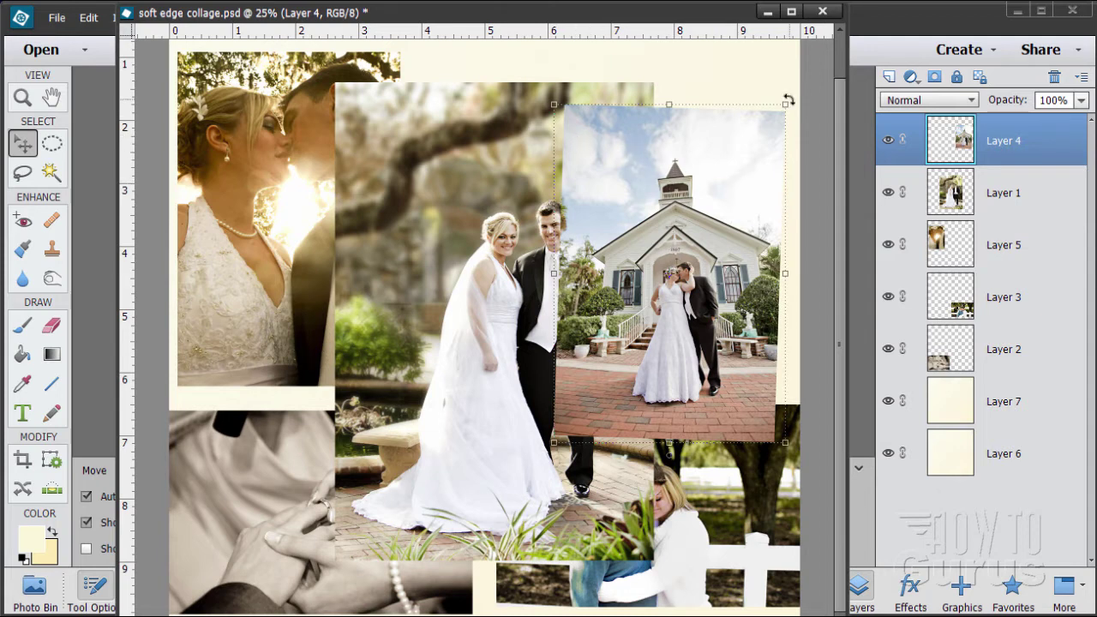
Rotate the church photo slightly clockwise, shift it up a little, and stack it directly below Layer 1.
{"action": "left_click_drag", "start_coordinate": [788, 100], "coordinate": [791, 104]}
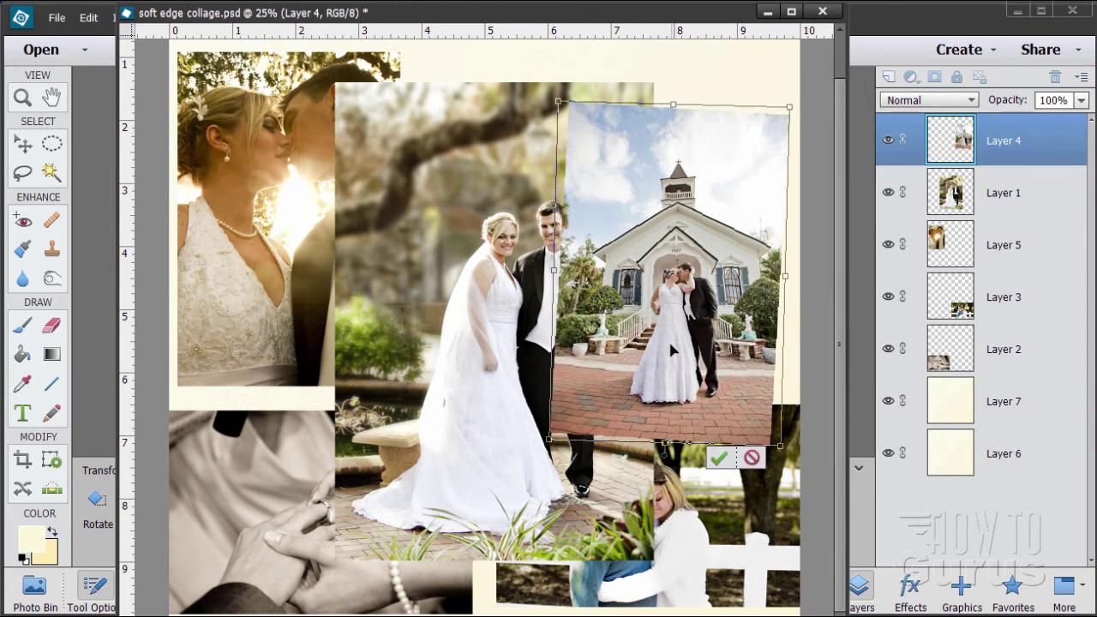
{"action": "left_click", "coordinate": [720, 460]}
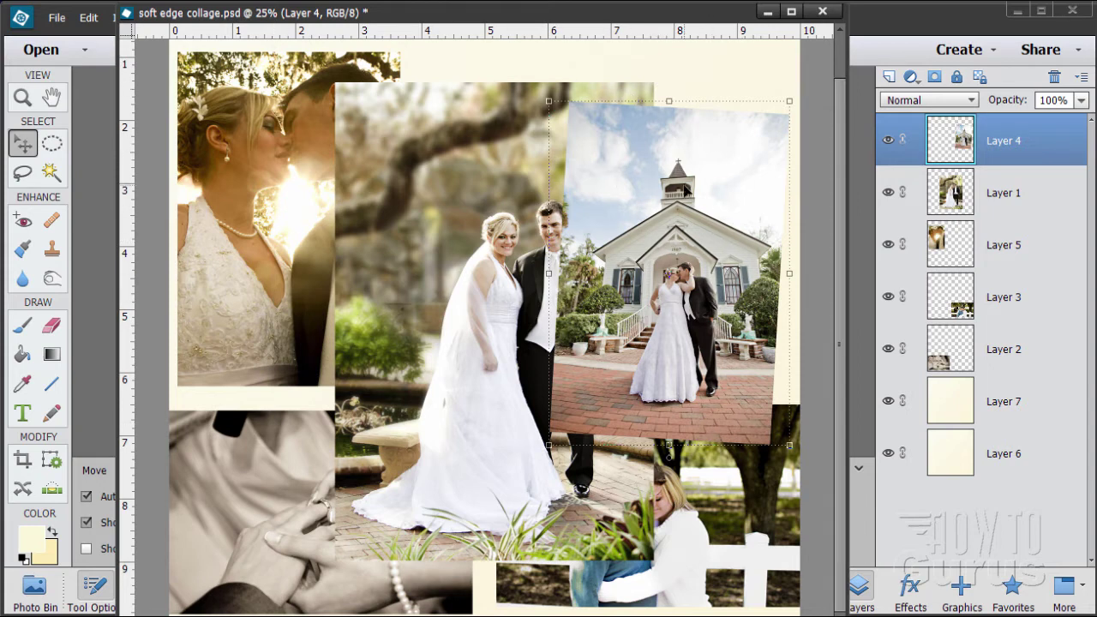
{"action": "left_click_drag", "start_coordinate": [680, 235], "coordinate": [681, 210]}
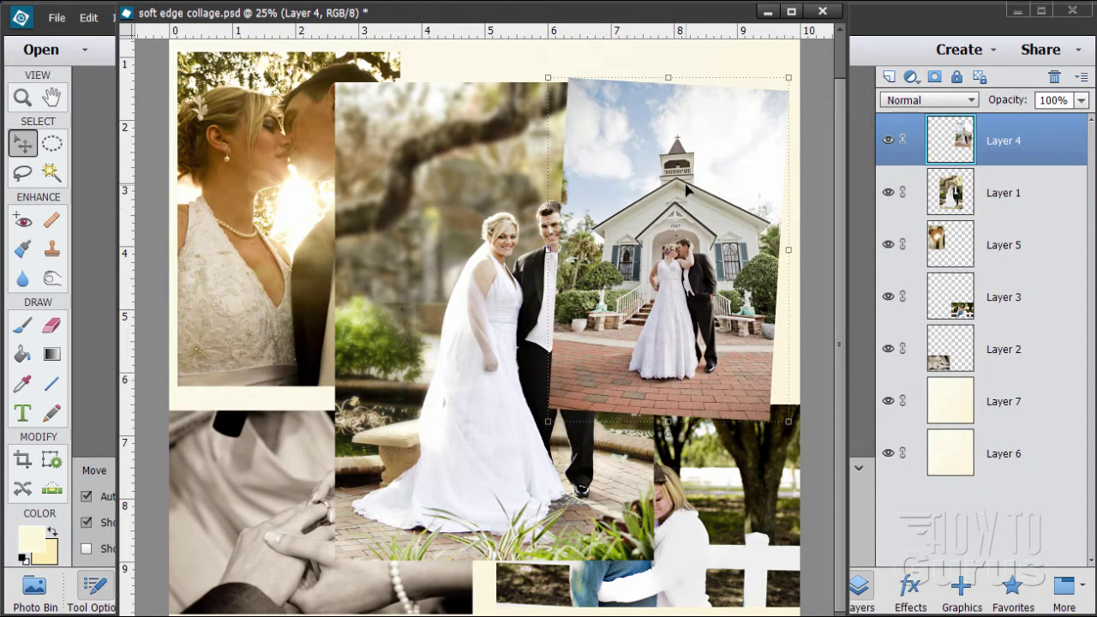
{"action": "left_click_drag", "start_coordinate": [998, 143], "coordinate": [1029, 214]}
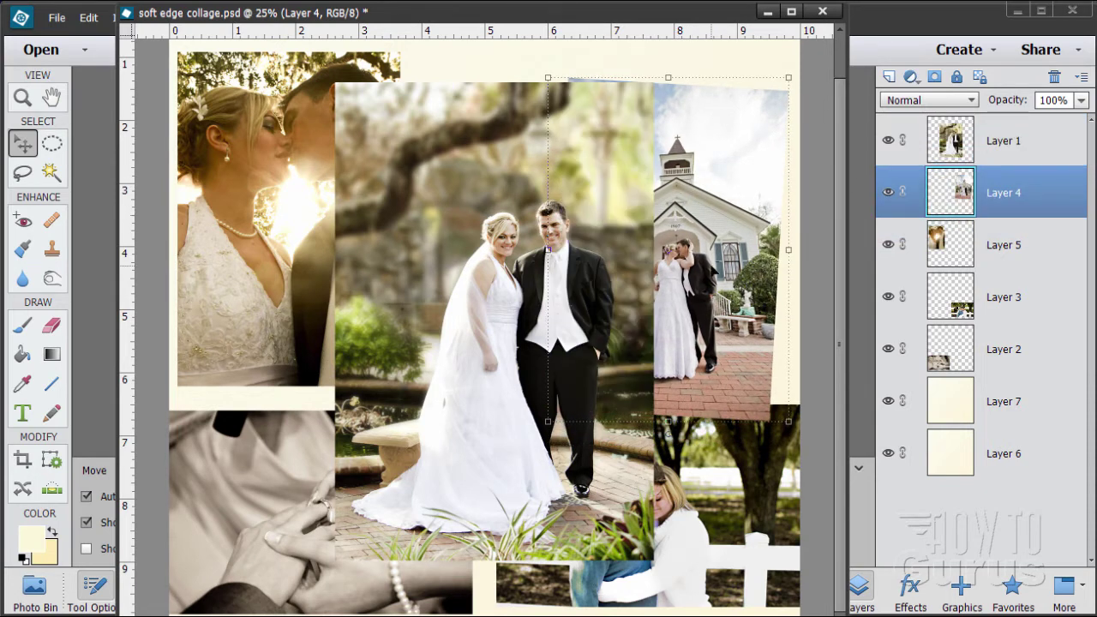
Select Layer 1, activate the Elliptical Marquee tool, and shift the collage window aside to reveal the tool's options.
{"action": "left_click", "coordinate": [990, 146]}
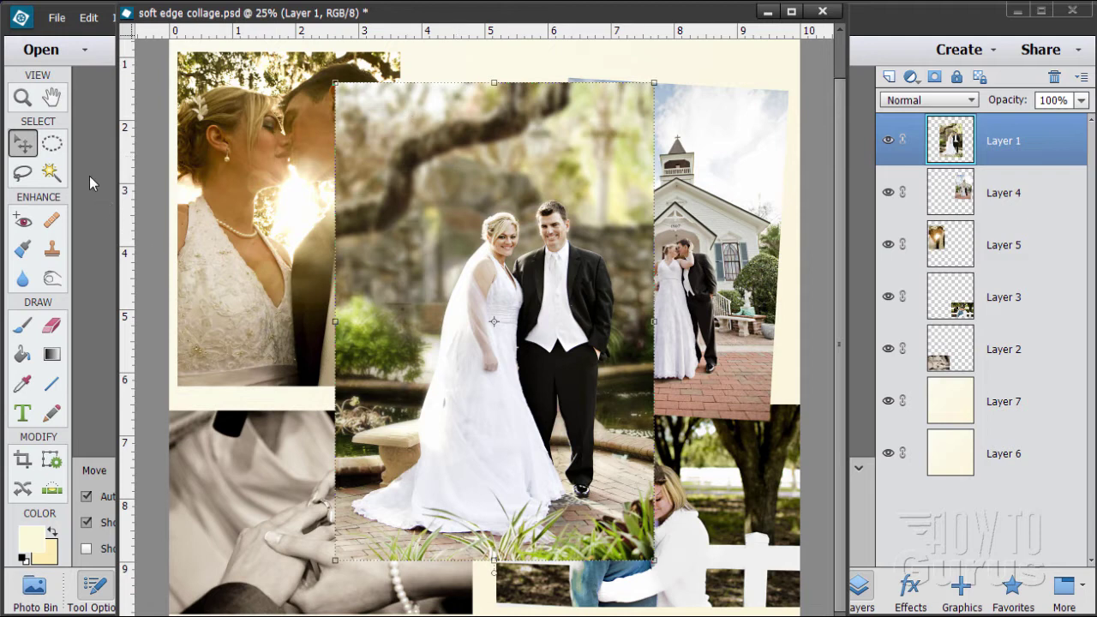
{"action": "left_click", "coordinate": [54, 145]}
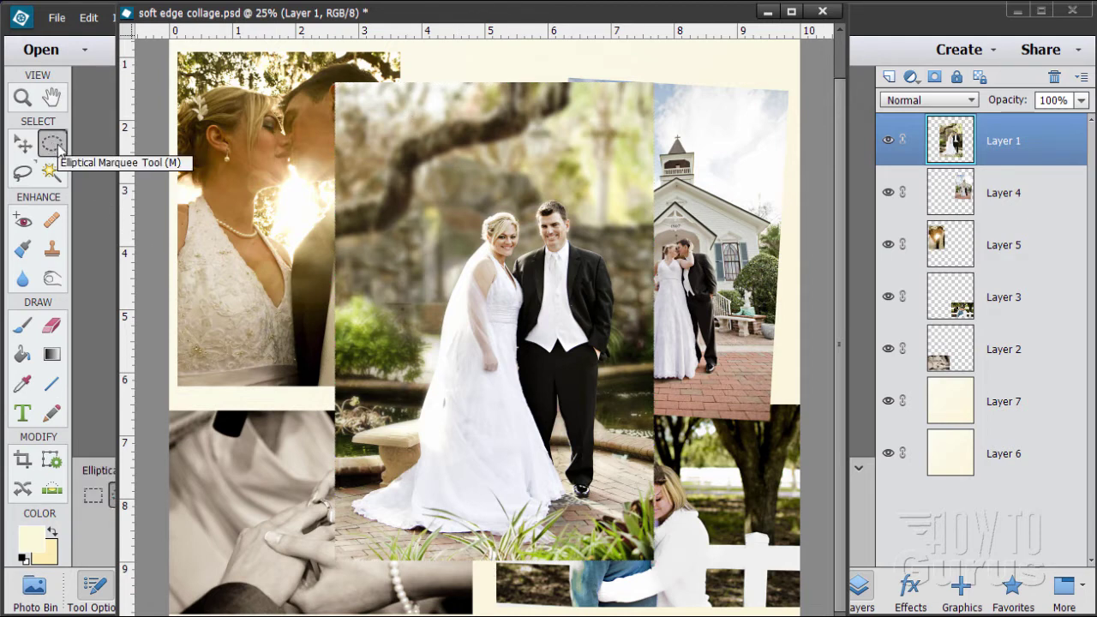
{"action": "left_click_drag", "start_coordinate": [428, 19], "coordinate": [858, 19]}
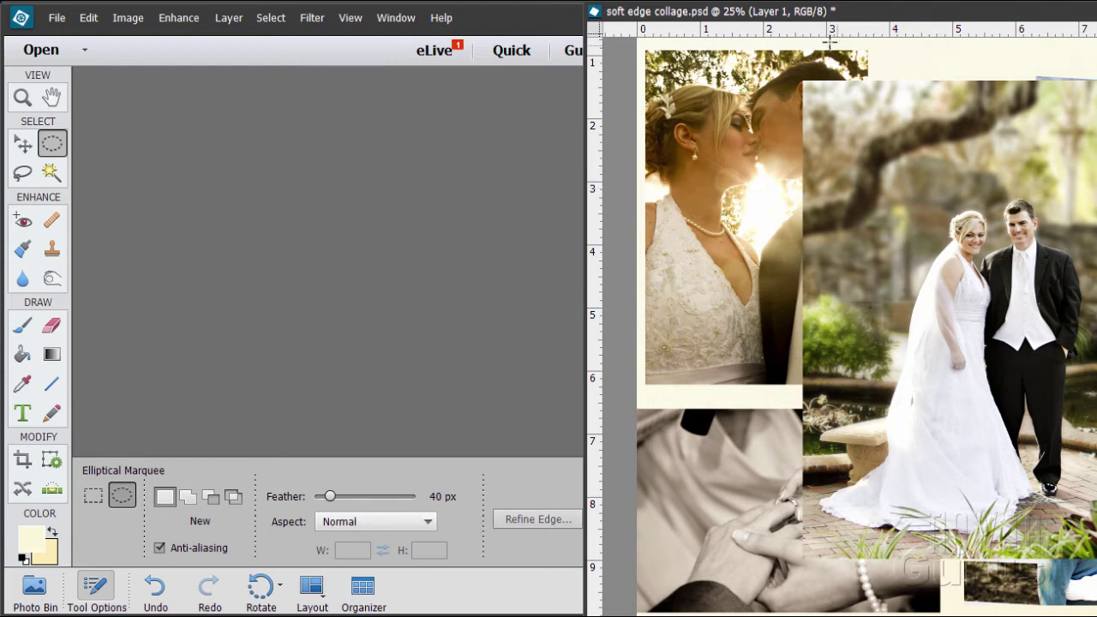
Try the Layer 1 couple photo in the collage's upper-left corner, and place it back over the middle.
{"action": "left_click", "coordinate": [24, 146]}
{"action": "left_click_drag", "start_coordinate": [834, 113], "coordinate": [668, 67]}
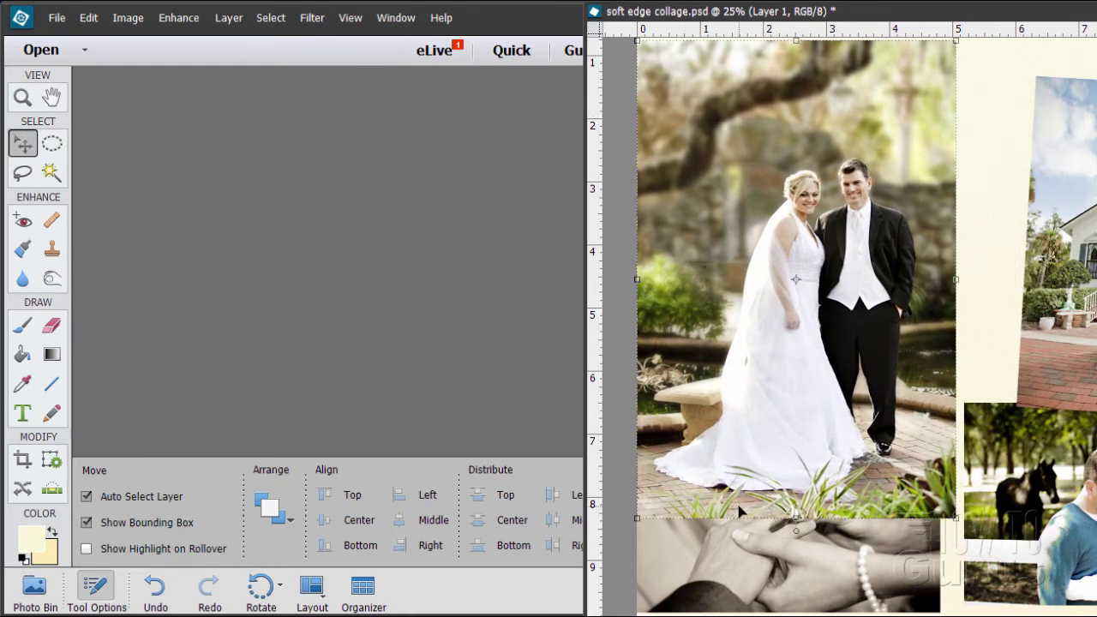
{"action": "left_click_drag", "start_coordinate": [708, 166], "coordinate": [916, 181]}
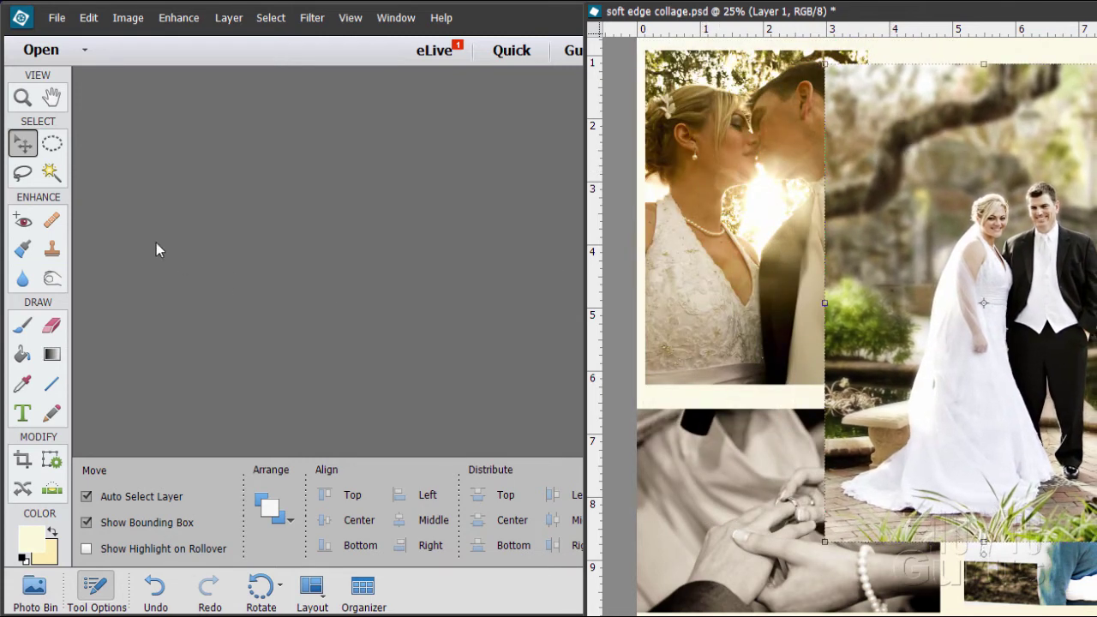
Draw a tall elliptical selection with a 40 px feather around the couple on Layer 1 and turn it into a layer mask.
{"action": "left_click", "coordinate": [51, 143]}
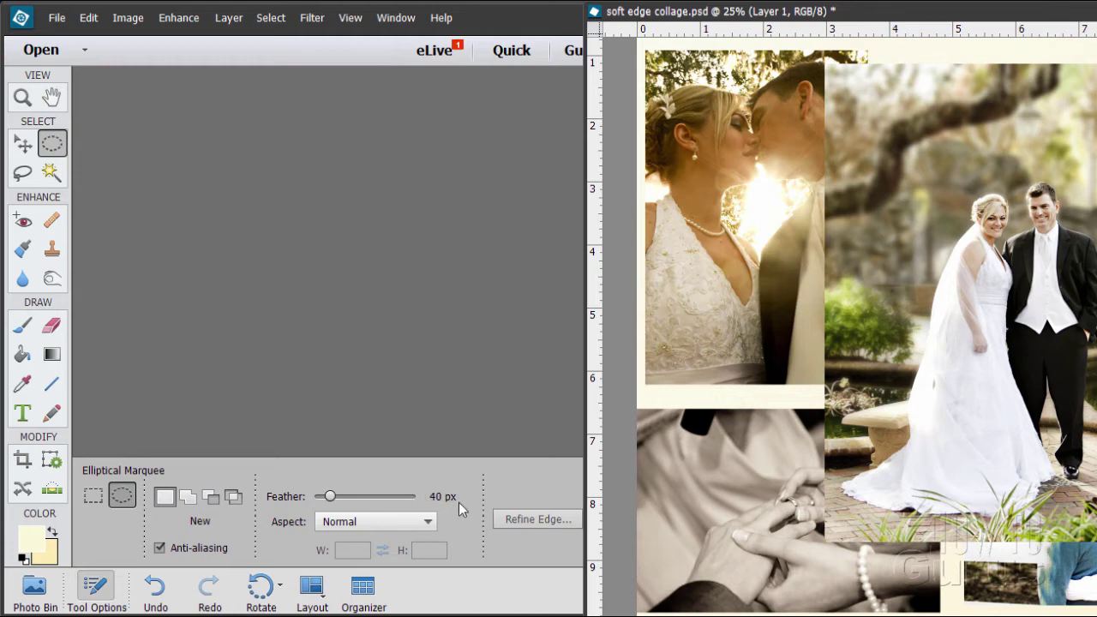
{"action": "left_click_drag", "start_coordinate": [869, 12], "coordinate": [356, 12]}
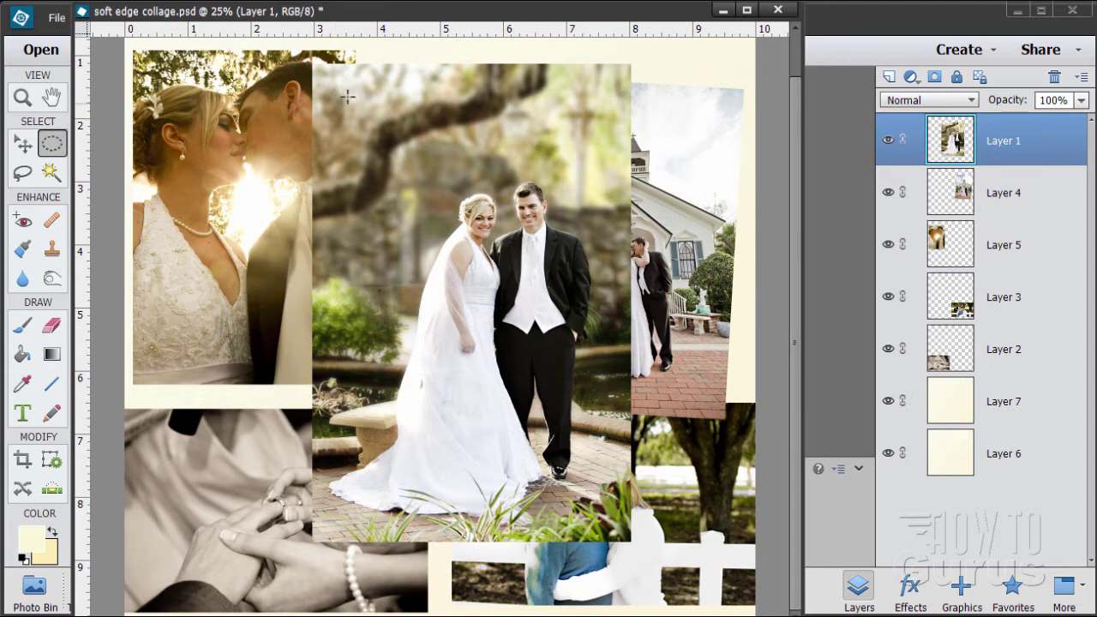
{"action": "left_click_drag", "start_coordinate": [339, 93], "coordinate": [606, 517]}
{"action": "key", "text": "ctrl+shift+d"}
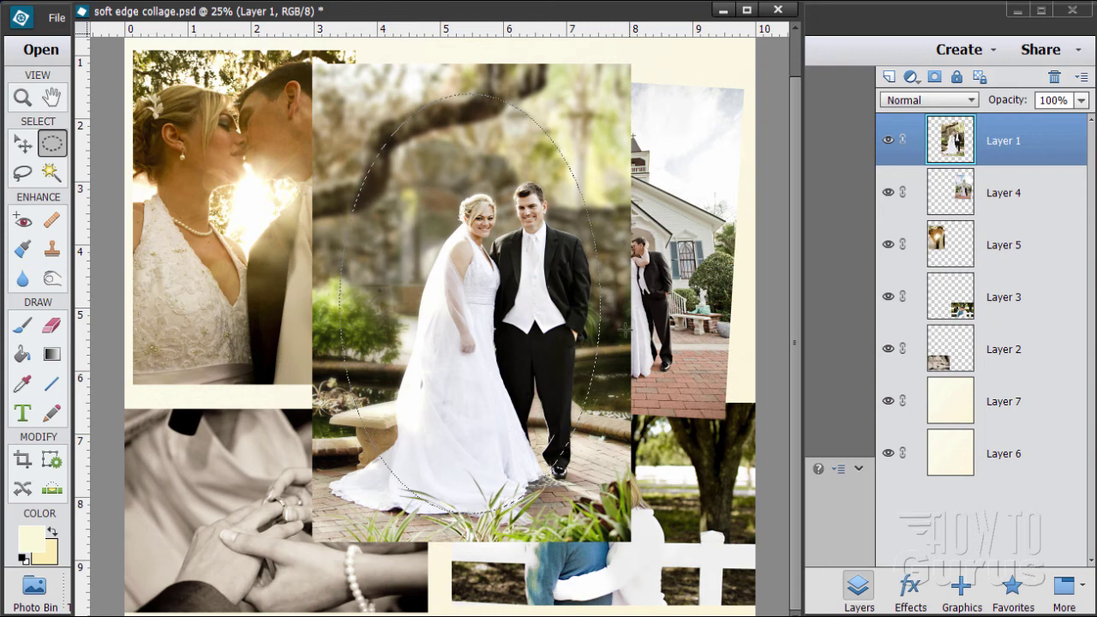
{"action": "left_click", "coordinate": [935, 79]}
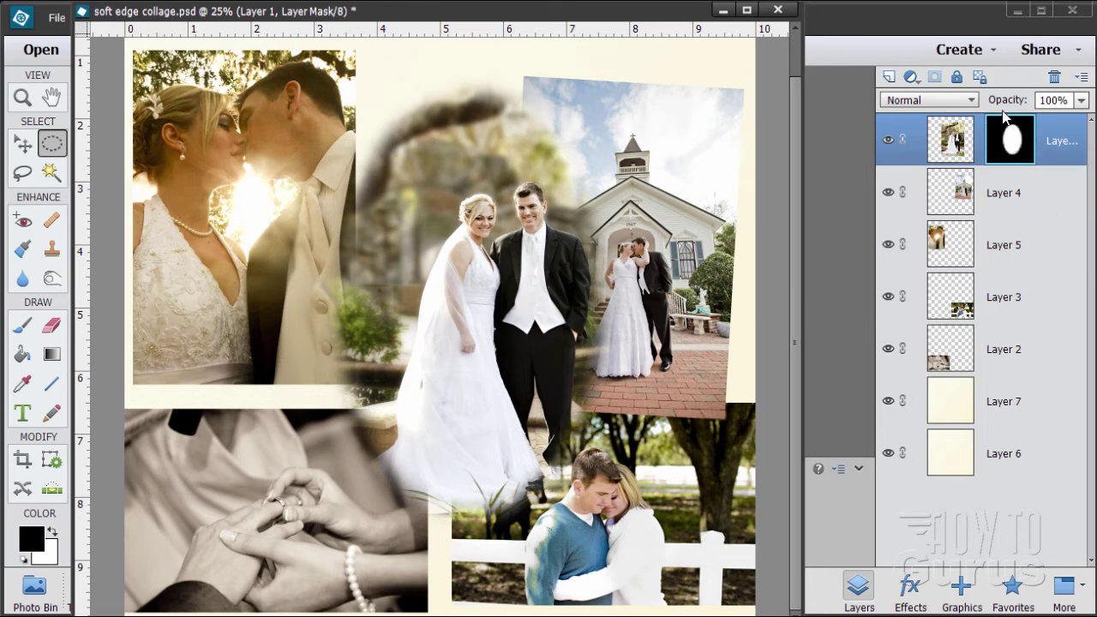
Shift Layer 1's oval mask slightly to the right independently of its photo, and link the mask to the photo again.
{"action": "left_click", "coordinate": [23, 144]}
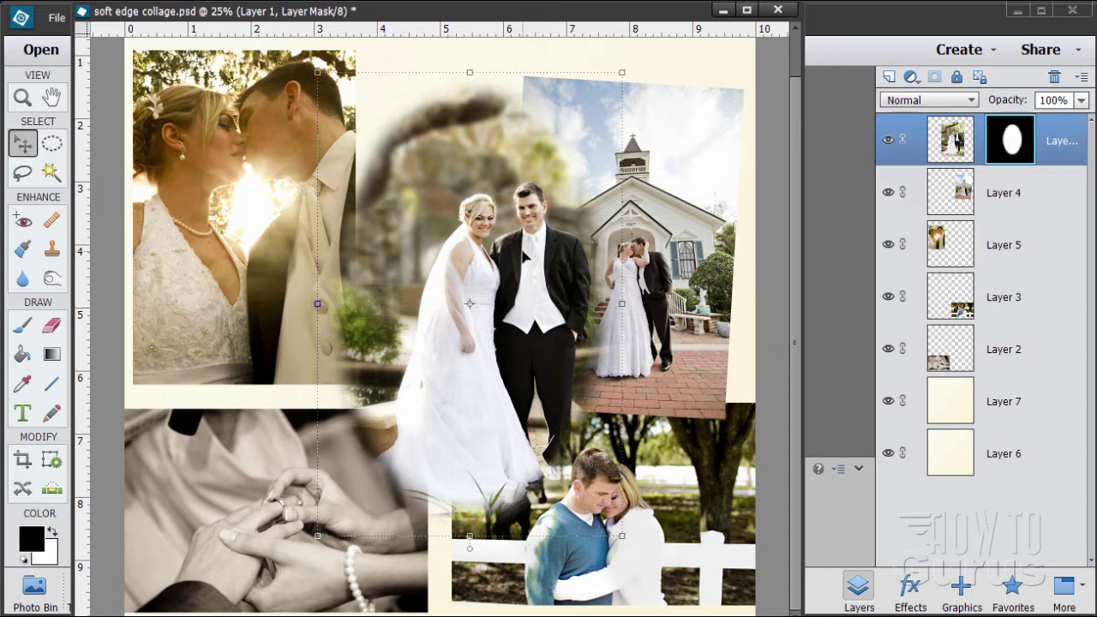
{"action": "mouse_move", "coordinate": [525, 256]}
{"action": "left_mouse_down"}
{"action": "mouse_move", "coordinate": [568, 255]}
{"action": "mouse_move", "coordinate": [490, 241]}
{"action": "mouse_move", "coordinate": [570, 248]}
{"action": "mouse_move", "coordinate": [535, 249]}
{"action": "mouse_move", "coordinate": [560, 242]}
{"action": "mouse_move", "coordinate": [643, 290]}
{"action": "mouse_move", "coordinate": [628, 267]}
{"action": "mouse_move", "coordinate": [521, 252]}
{"action": "mouse_move", "coordinate": [552, 256]}
{"action": "mouse_move", "coordinate": [540, 256]}
{"action": "left_mouse_up"}
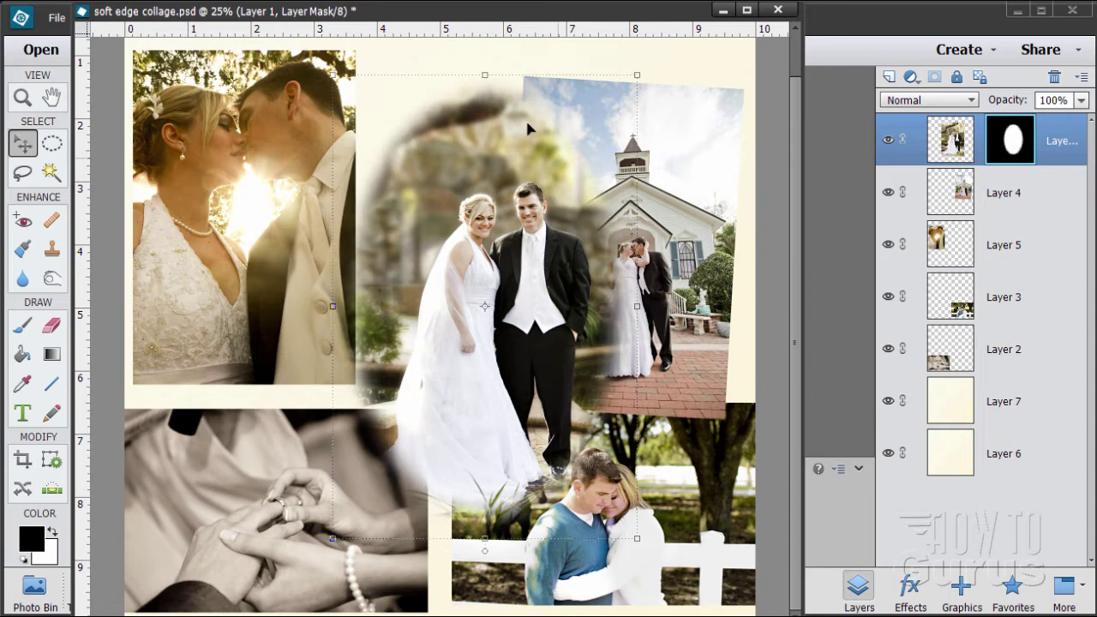
{"action": "left_click", "coordinate": [980, 146]}
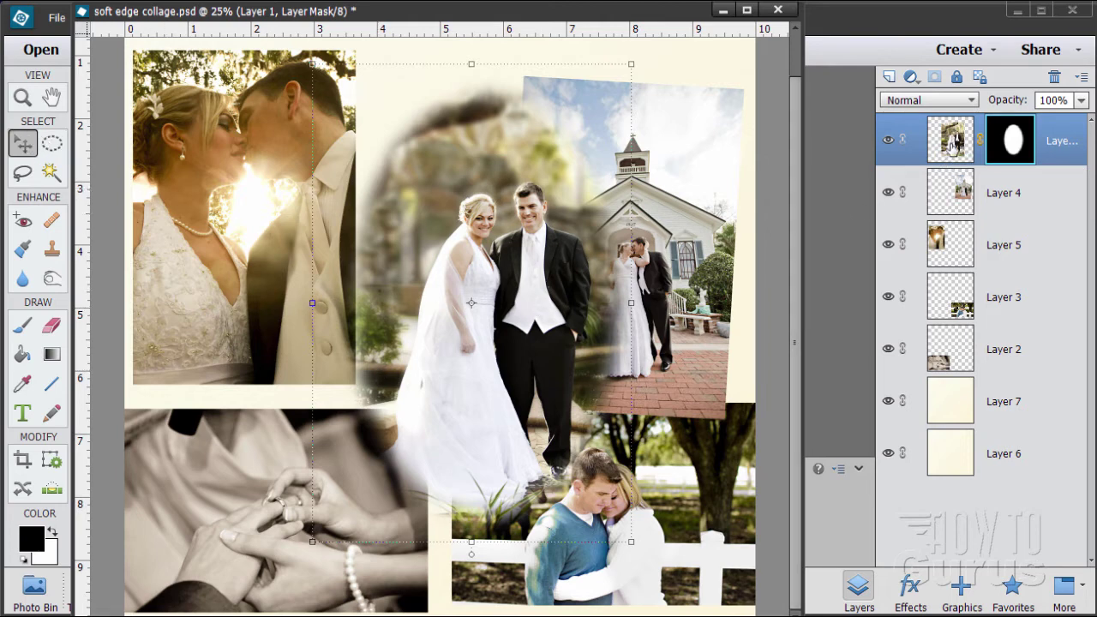
Move the linked couple photo and its oval mask about 0.5 in to the left.
{"action": "left_click", "coordinate": [951, 143]}
{"action": "left_click_drag", "start_coordinate": [484, 350], "coordinate": [452, 355]}
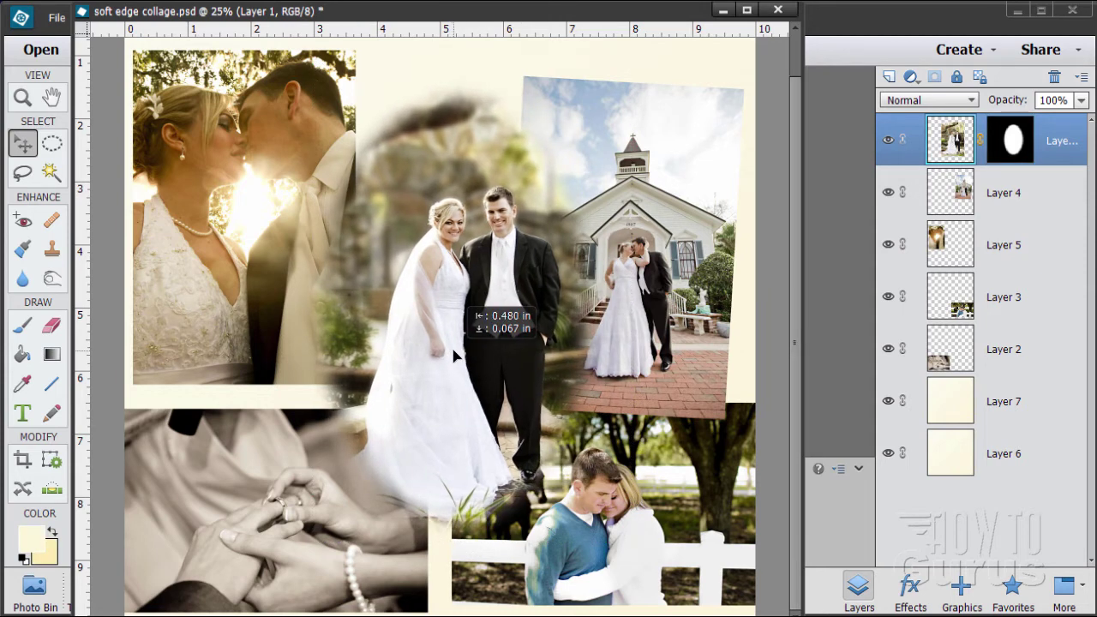
Hide Layers 1, 2, 3 and 4, and move Layer 5's kissing couple photo to the middle of the page.
{"action": "left_click", "coordinate": [889, 139]}
{"action": "left_click", "coordinate": [950, 246]}
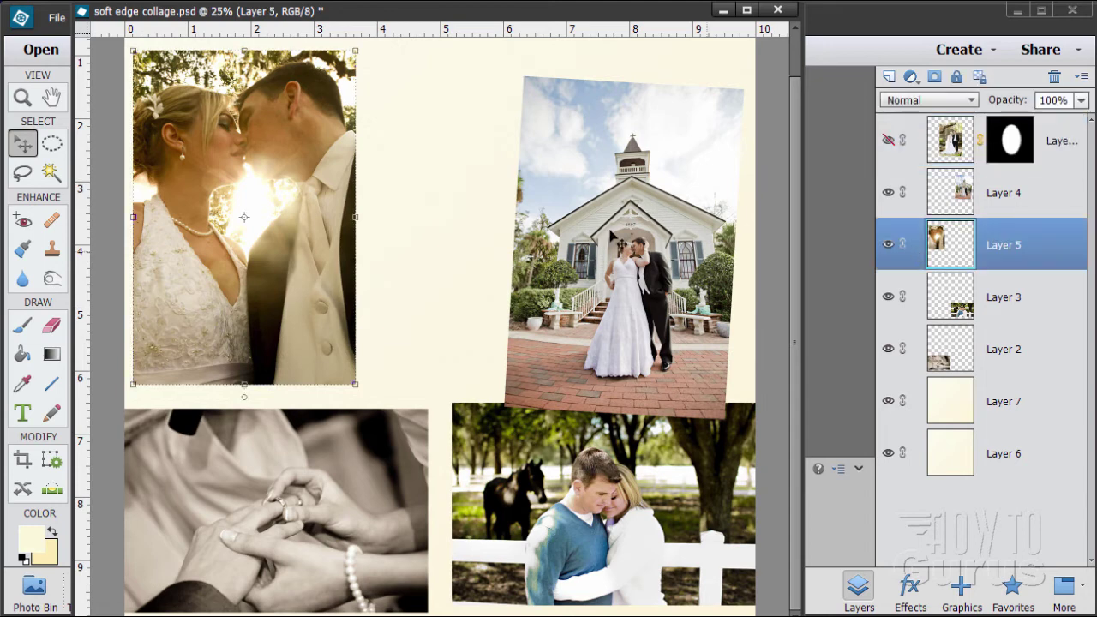
{"action": "left_click_drag", "start_coordinate": [286, 210], "coordinate": [383, 224]}
{"action": "left_click", "coordinate": [888, 297]}
{"action": "left_click", "coordinate": [888, 349]}
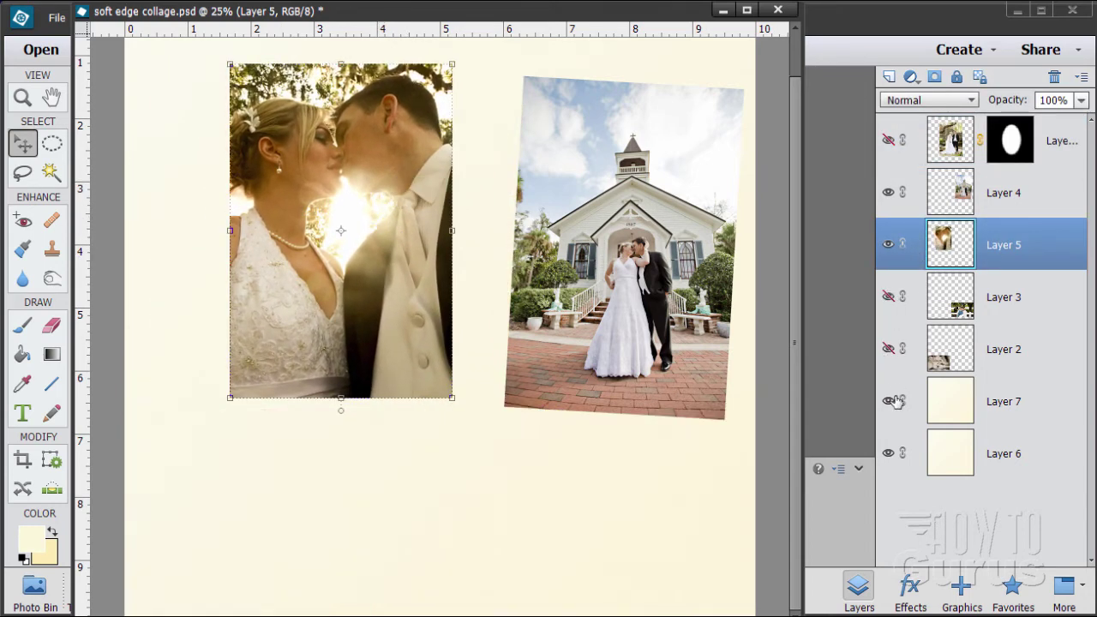
{"action": "left_click", "coordinate": [888, 192]}
{"action": "left_click_drag", "start_coordinate": [475, 285], "coordinate": [484, 281]}
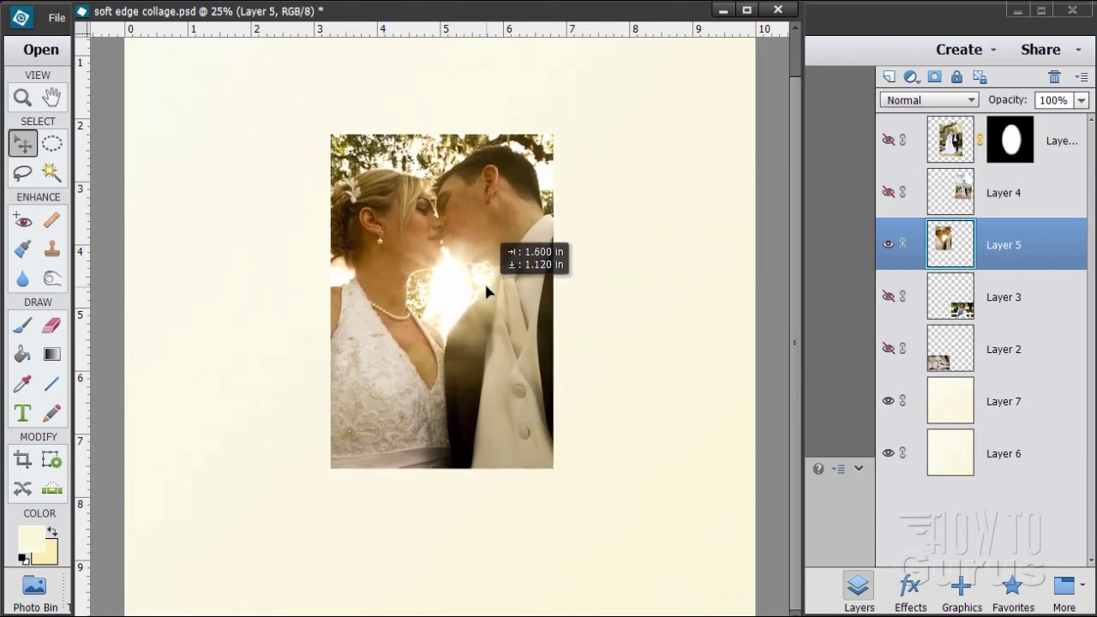
Draw a tall elliptical selection, about 3 by 4.8 in, with a 0 px feather around the couple on Layer 5.
{"action": "left_click", "coordinate": [48, 149]}
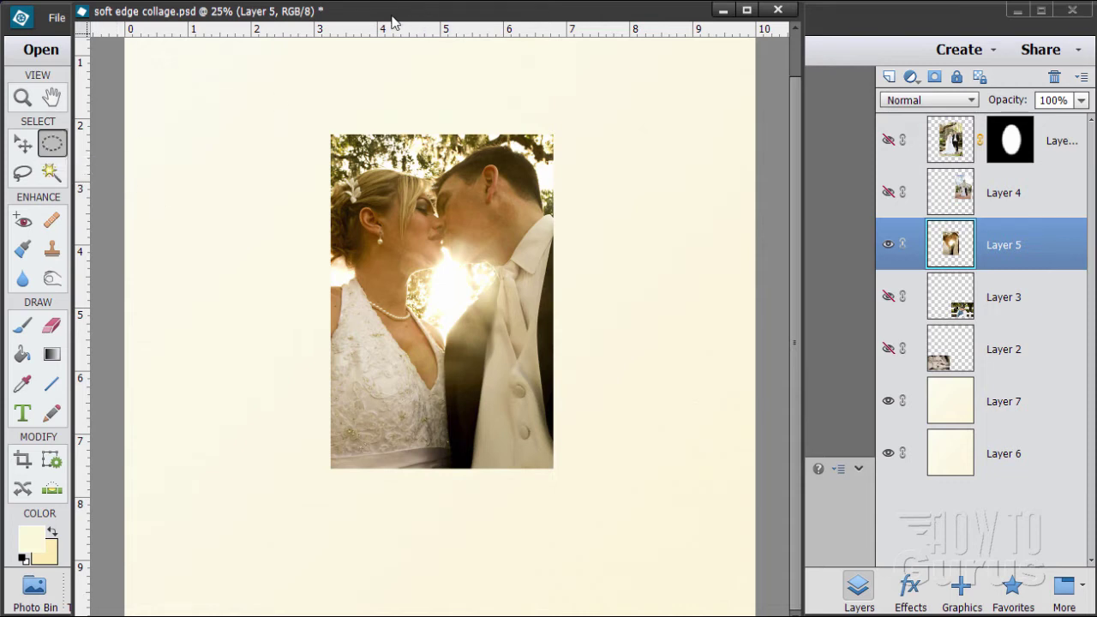
{"action": "left_click_drag", "start_coordinate": [381, 24], "coordinate": [635, 19]}
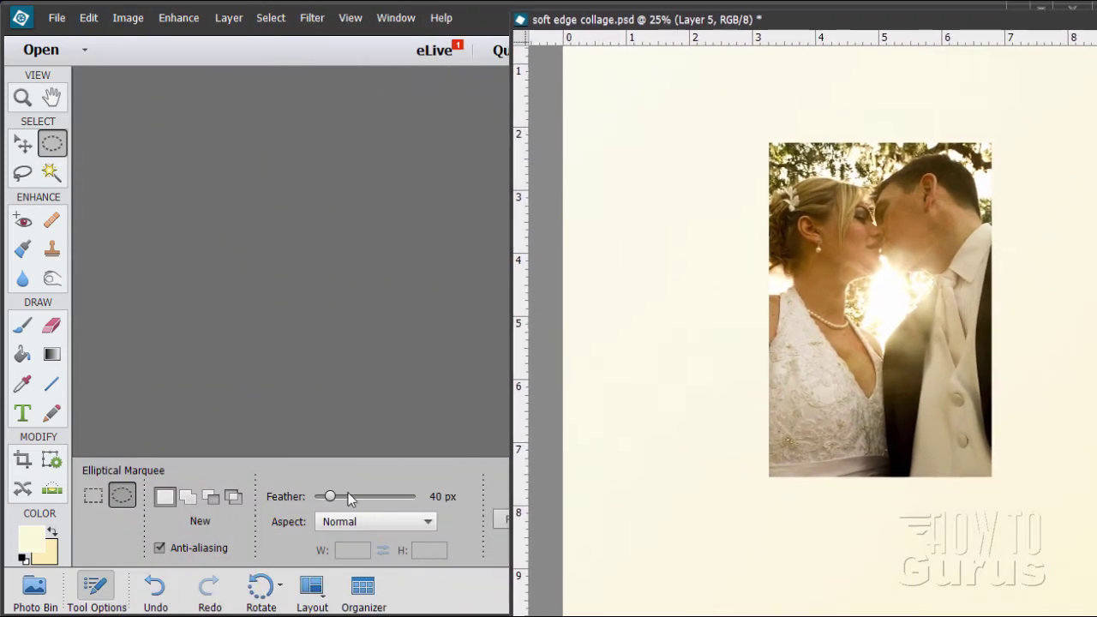
{"action": "left_click", "coordinate": [436, 496]}
{"action": "type", "text": "0"}
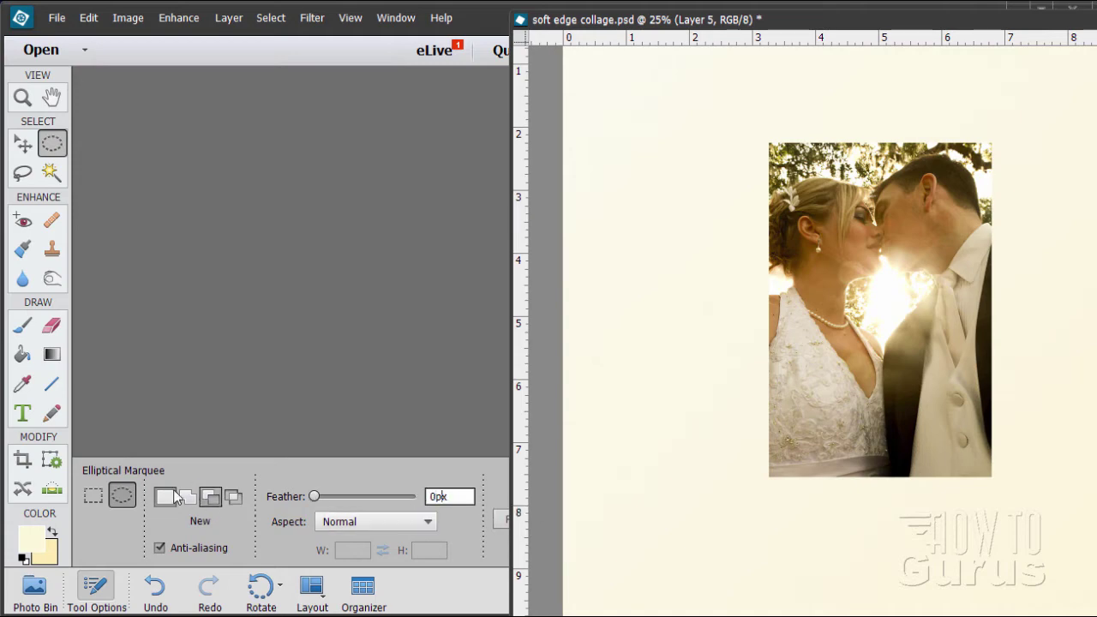
{"action": "left_click_drag", "start_coordinate": [759, 28], "coordinate": [357, 28]}
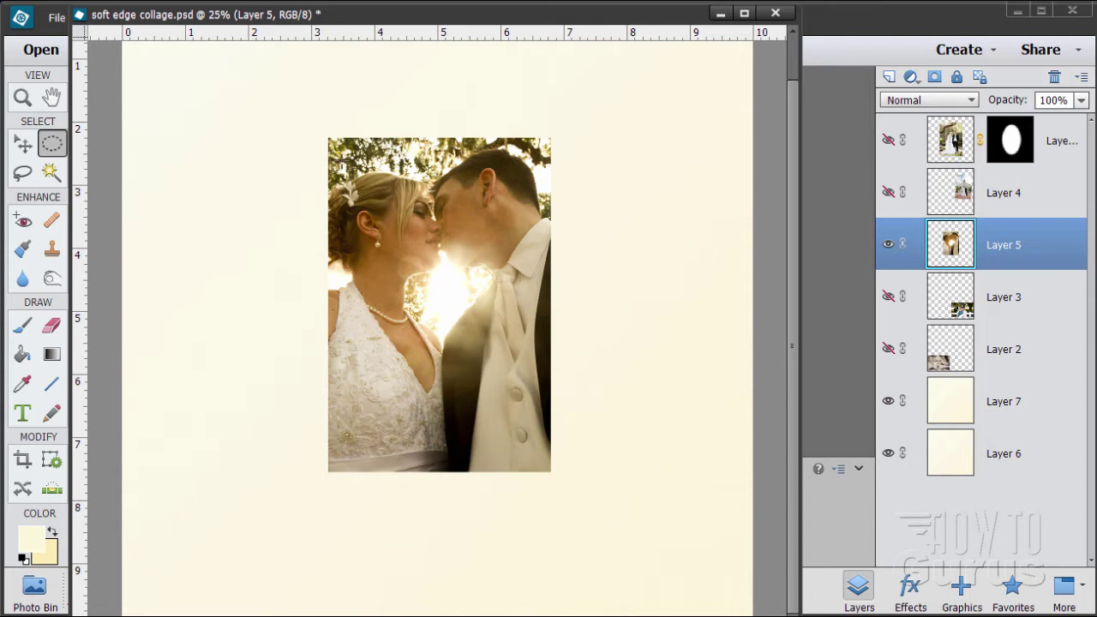
{"action": "left_click_drag", "start_coordinate": [345, 159], "coordinate": [535, 460]}
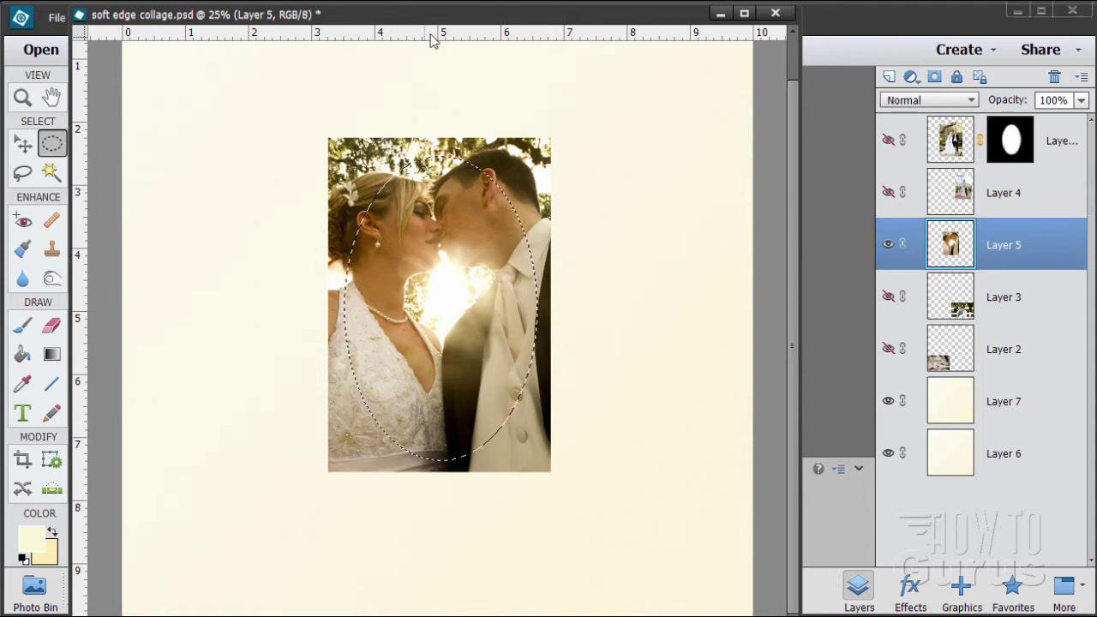
Turn the hard-edged elliptical selection into a layer mask on Layer 5.
{"action": "left_click", "coordinate": [21, 96]}
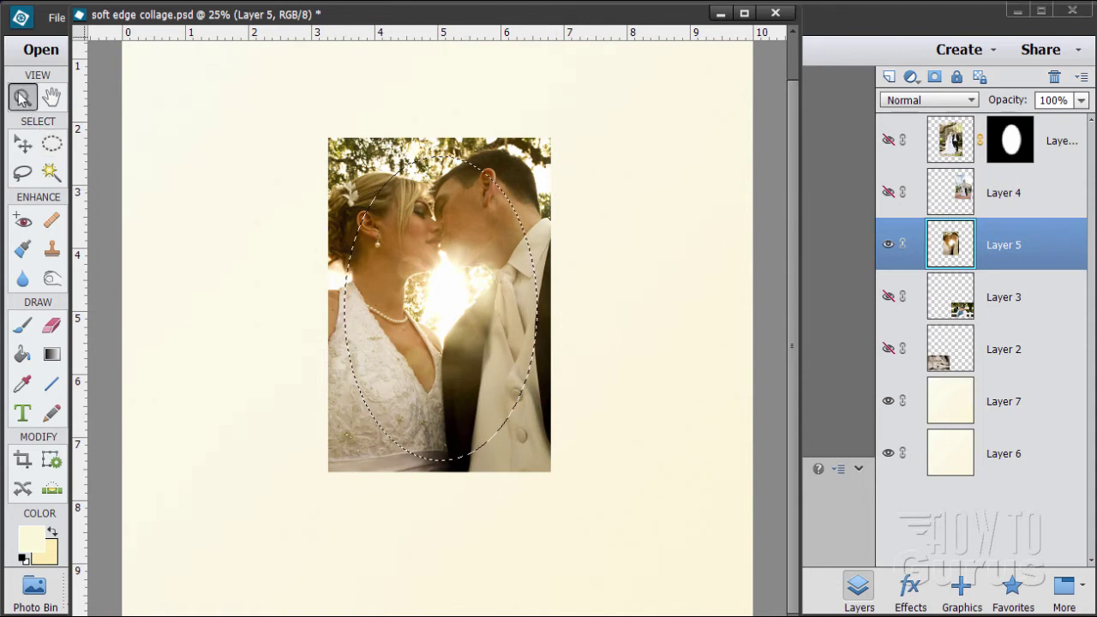
{"action": "left_click", "coordinate": [390, 276]}
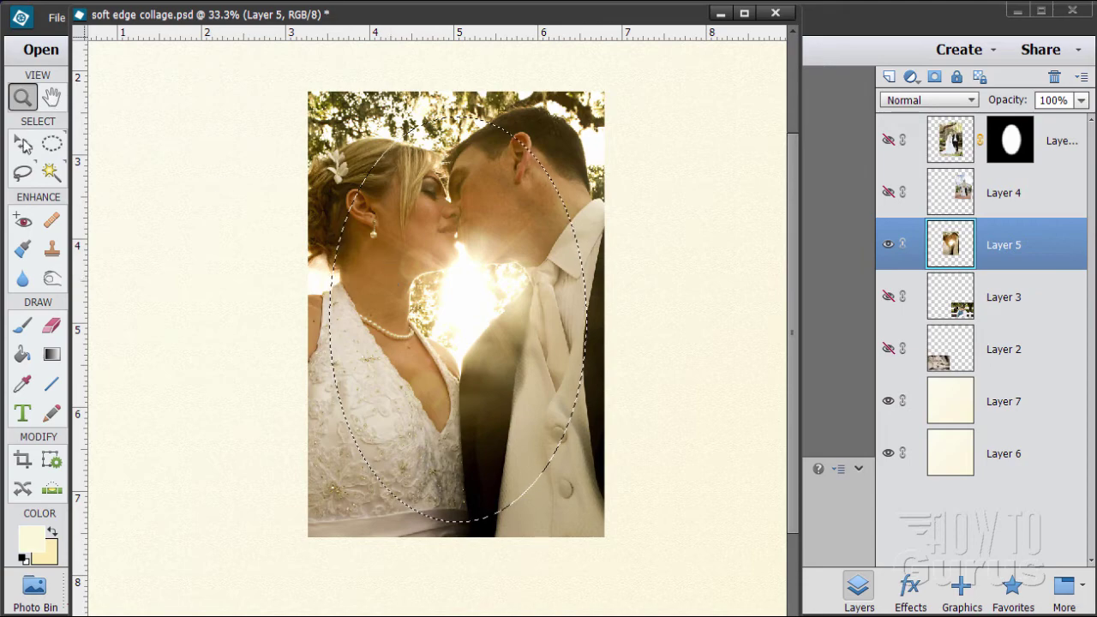
{"action": "left_click", "coordinate": [22, 144]}
{"action": "left_click_drag", "start_coordinate": [528, 18], "coordinate": [524, 83]}
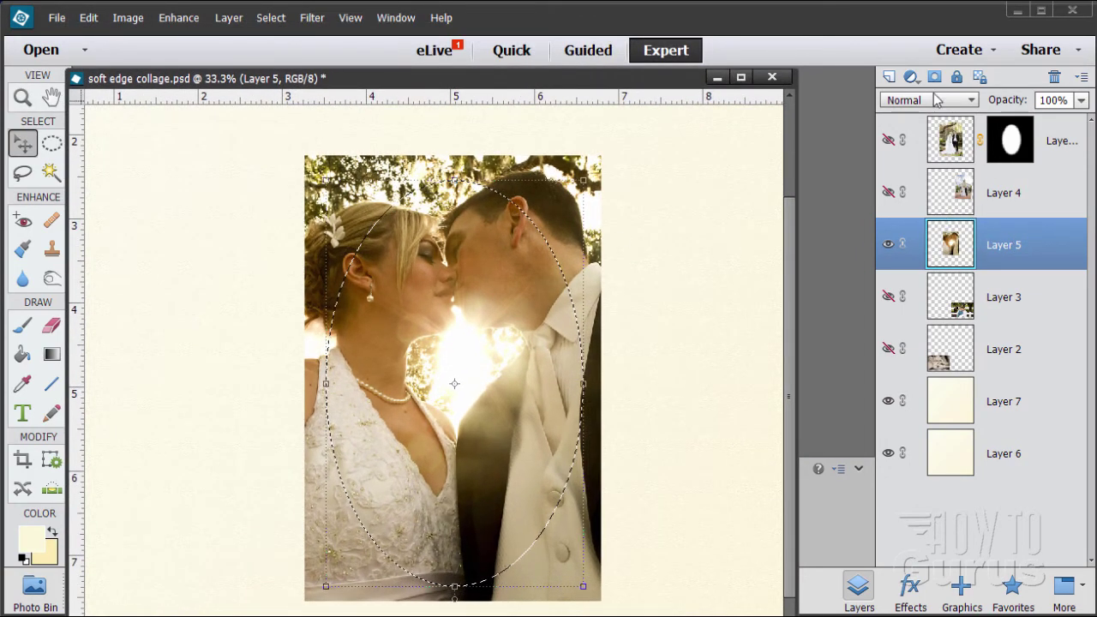
{"action": "left_click", "coordinate": [934, 78]}
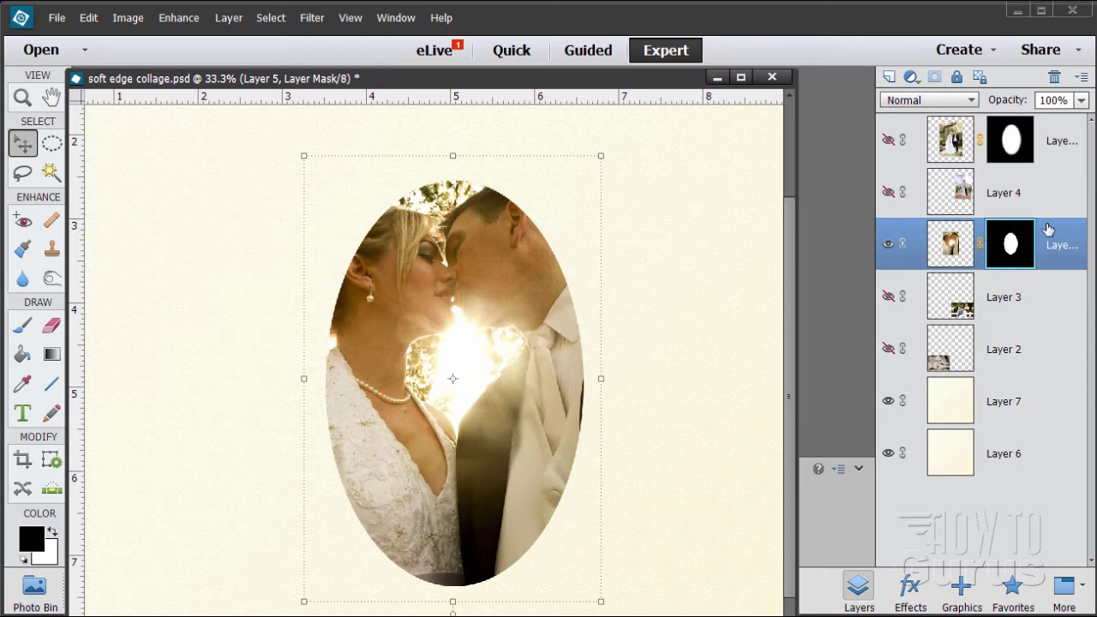
Preview a Gaussian Blur on Layer 5's mask, trying radii between 7.4 and 38.7 pixels.
{"action": "left_click", "coordinate": [311, 18]}
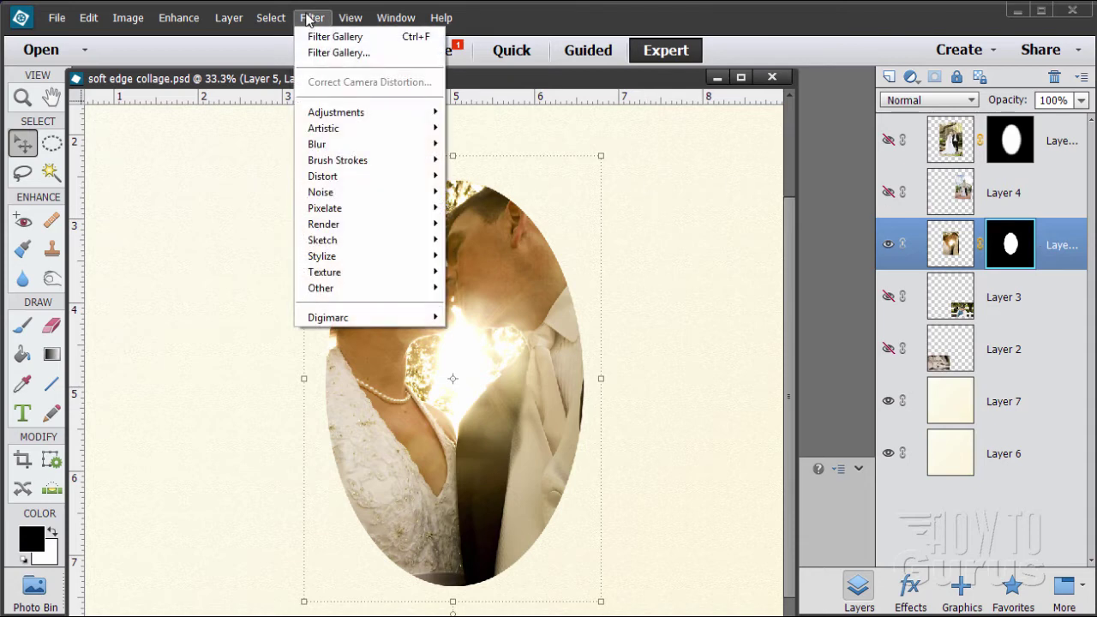
{"action": "mouse_move", "coordinate": [347, 143]}
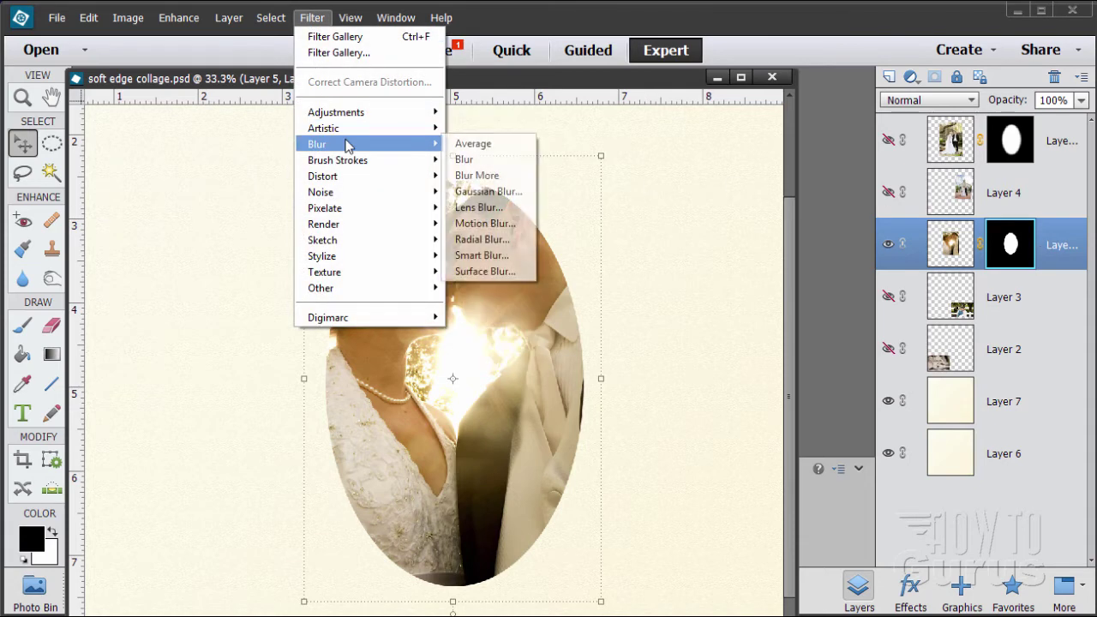
{"action": "left_click", "coordinate": [483, 192]}
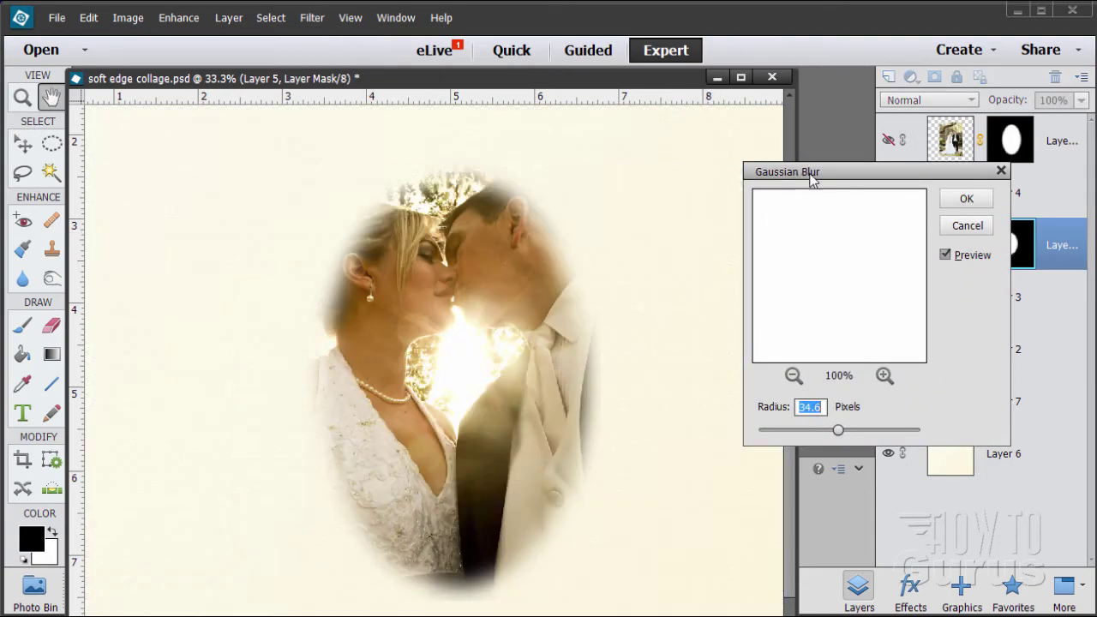
{"action": "left_click_drag", "start_coordinate": [812, 178], "coordinate": [758, 175]}
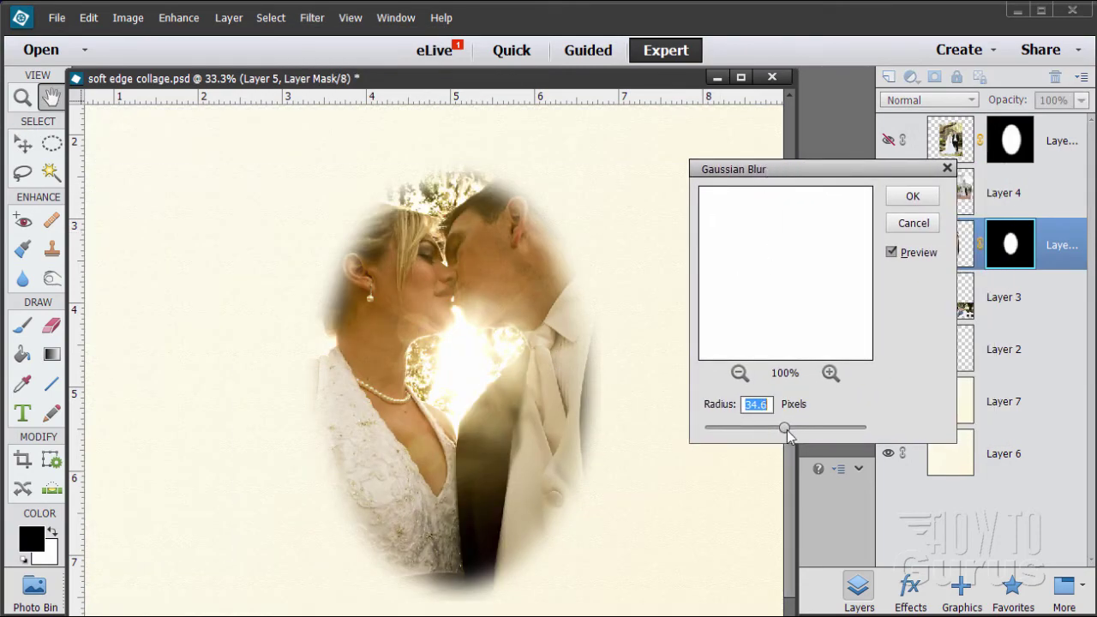
{"action": "left_click_drag", "start_coordinate": [784, 427], "coordinate": [760, 433]}
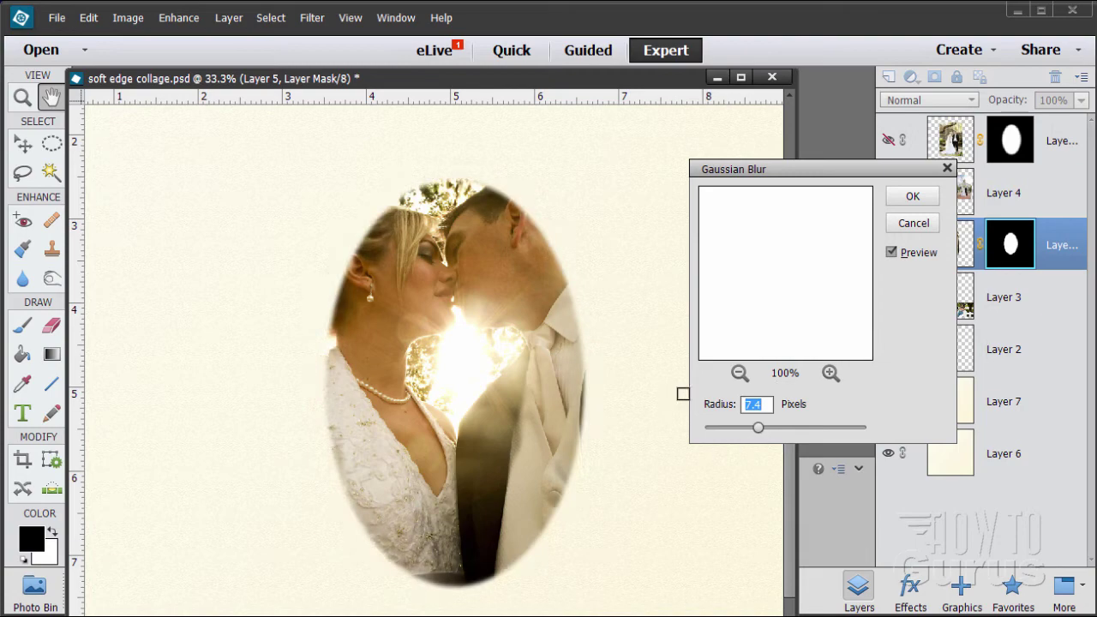
{"action": "left_click_drag", "start_coordinate": [762, 428], "coordinate": [770, 429]}
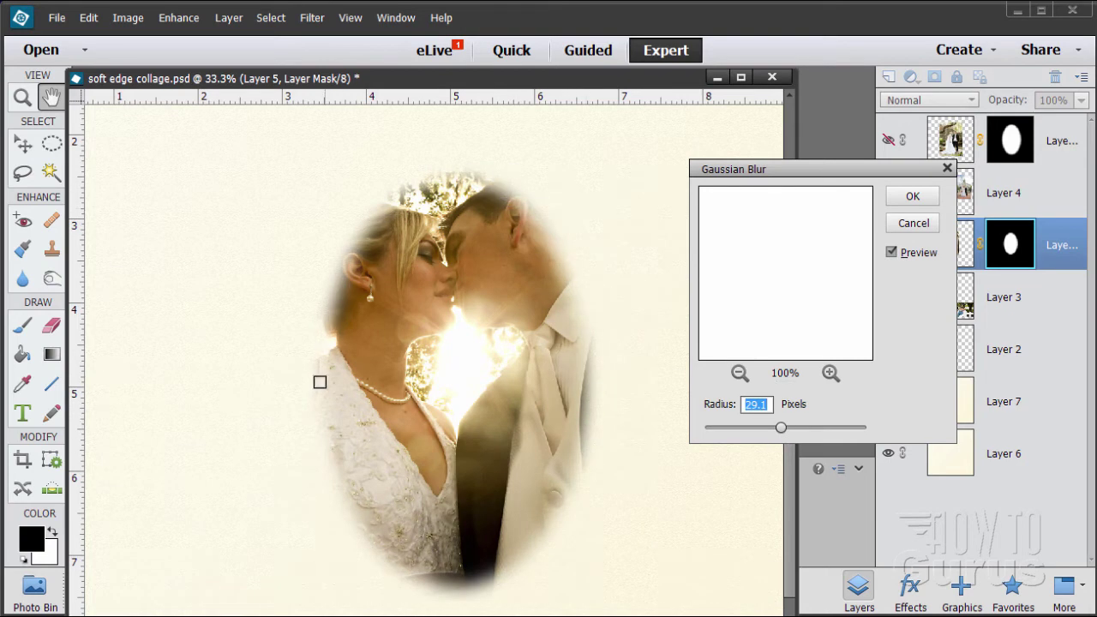
{"action": "left_click_drag", "start_coordinate": [782, 428], "coordinate": [796, 429]}
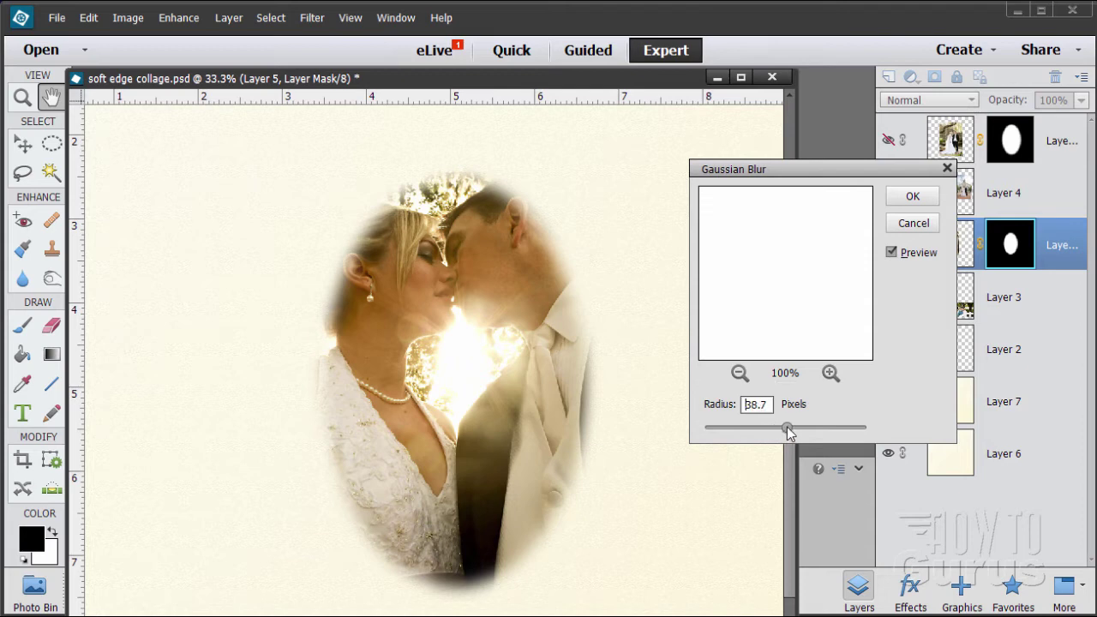
{"action": "left_click_drag", "start_coordinate": [789, 432], "coordinate": [787, 432]}
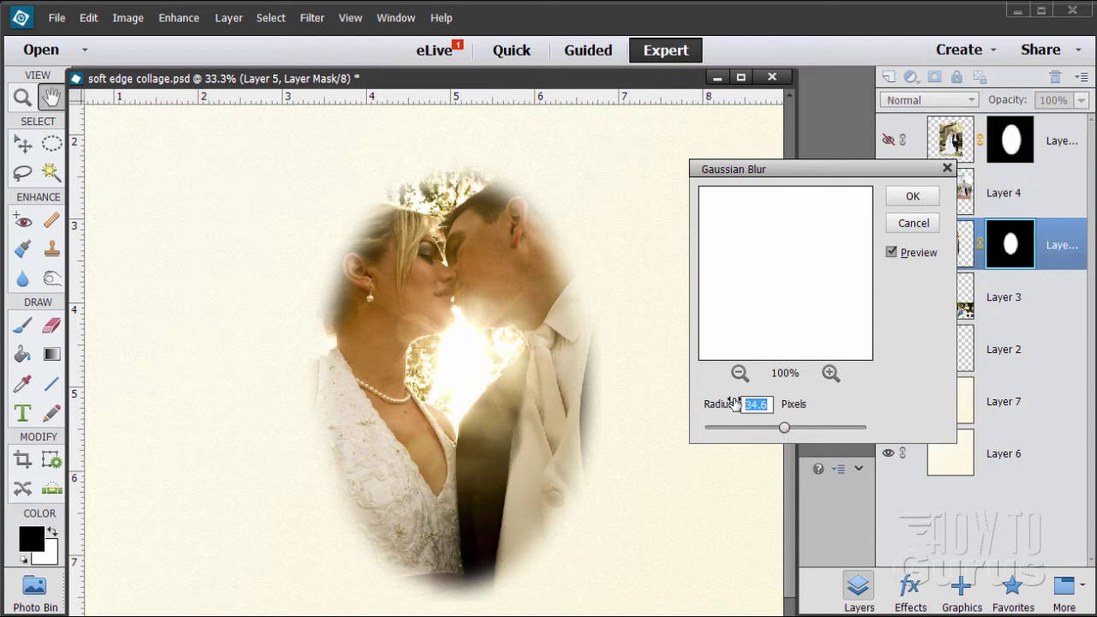
Set the Gaussian Blur radius to 35 pixels and compare the mask's edge with the preview off and on.
{"action": "type", "text": "35"}
{"action": "left_click", "coordinate": [892, 253]}
{"action": "left_click", "coordinate": [892, 252]}
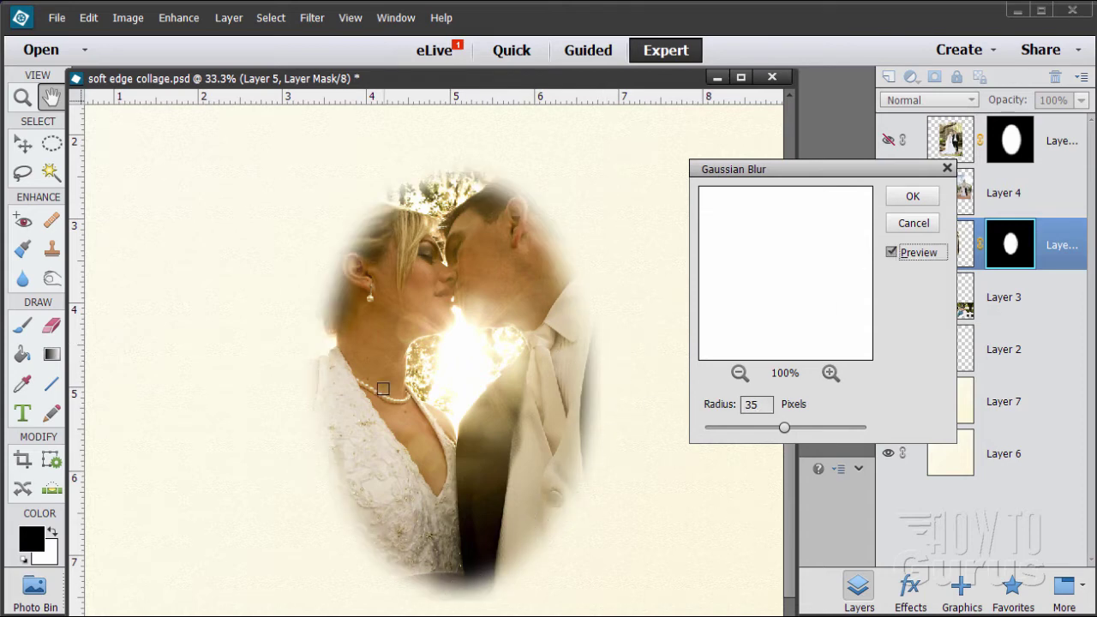
{"action": "left_click_drag", "start_coordinate": [787, 171], "coordinate": [746, 172]}
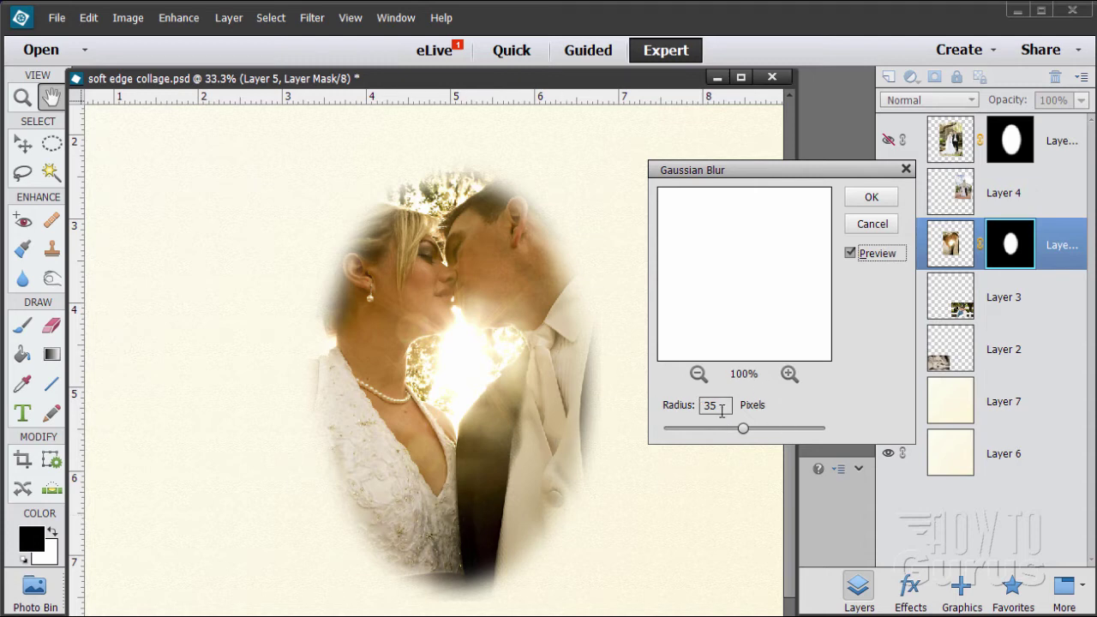
Cancel the Gaussian Blur and delete the layer mask from Layer 5.
{"action": "left_click", "coordinate": [871, 225]}
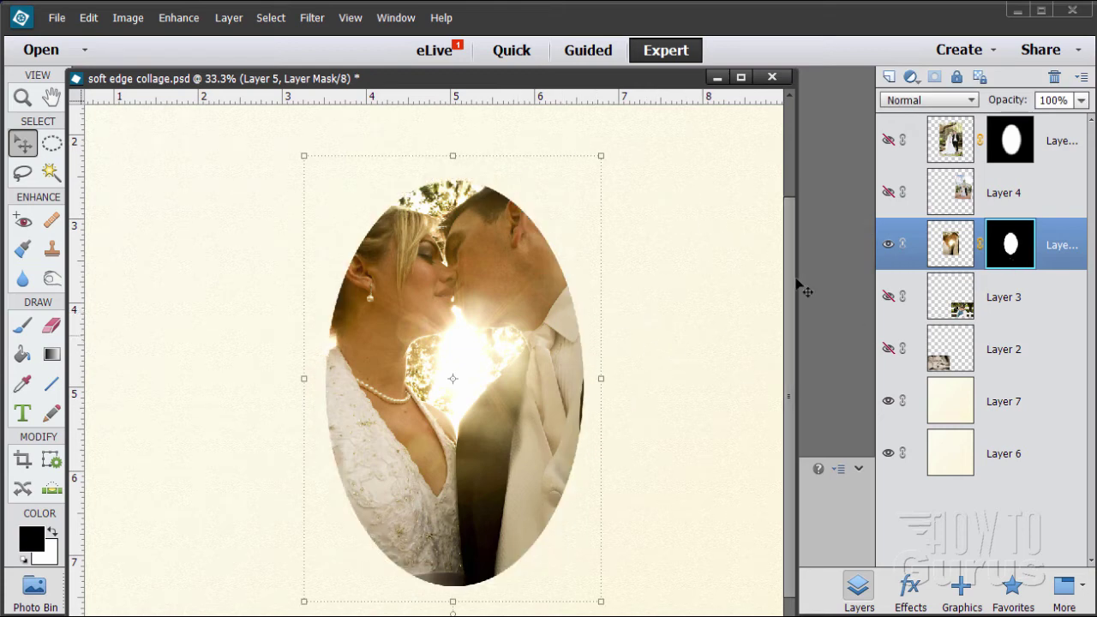
{"action": "right_click", "coordinate": [1014, 246]}
{"action": "left_click", "coordinate": [1025, 283]}
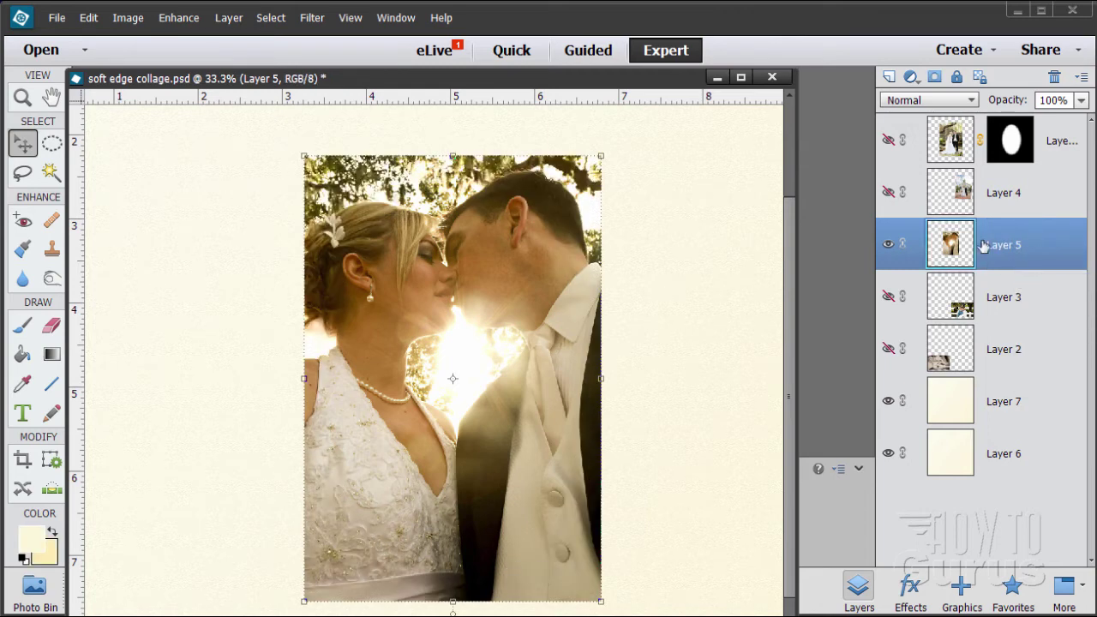
Draw a tall elliptical selection with a 35 px feather around the kissing couple on Layer 5 and turn it into a layer mask.
{"action": "left_click_drag", "start_coordinate": [581, 79], "coordinate": [638, 37]}
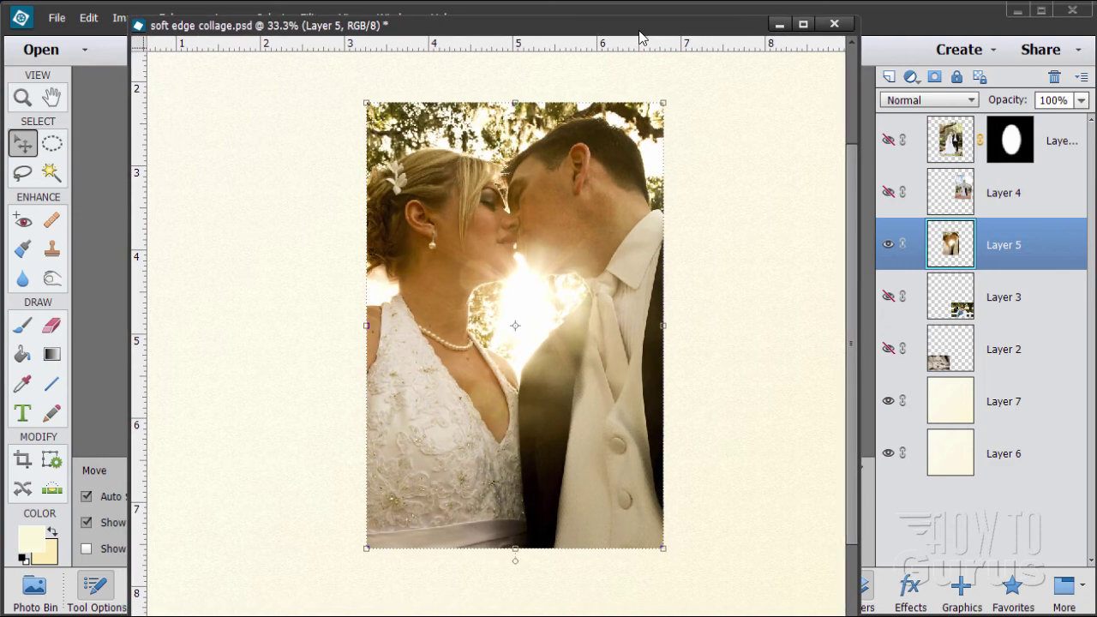
{"action": "left_click", "coordinate": [52, 145]}
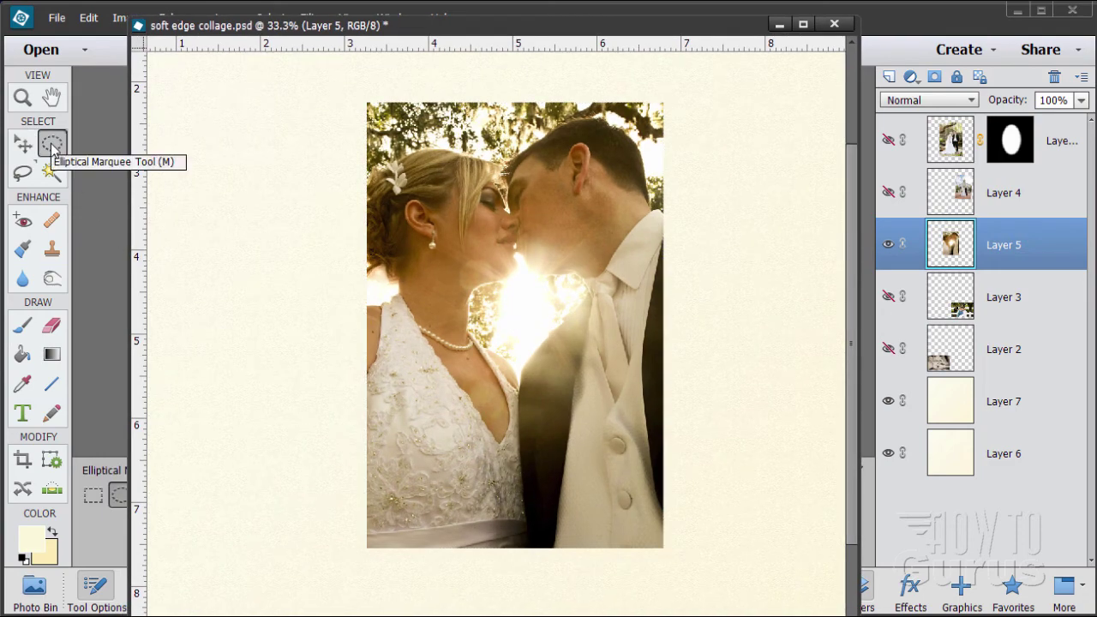
{"action": "left_click_drag", "start_coordinate": [428, 31], "coordinate": [817, 28]}
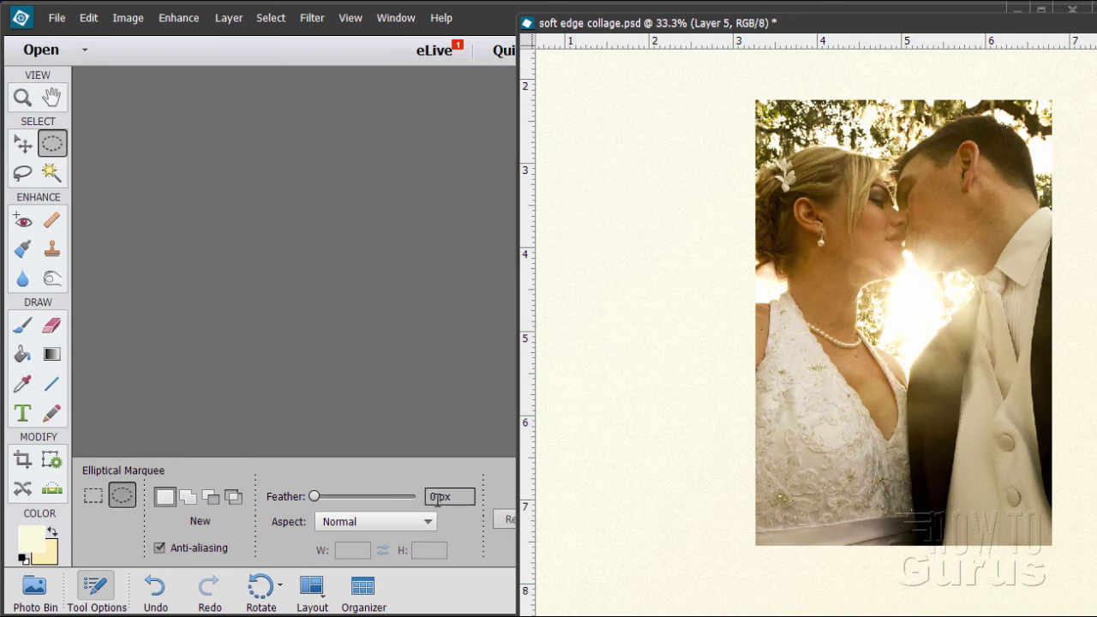
{"action": "double_click", "coordinate": [437, 498]}
{"action": "type", "text": "35"}
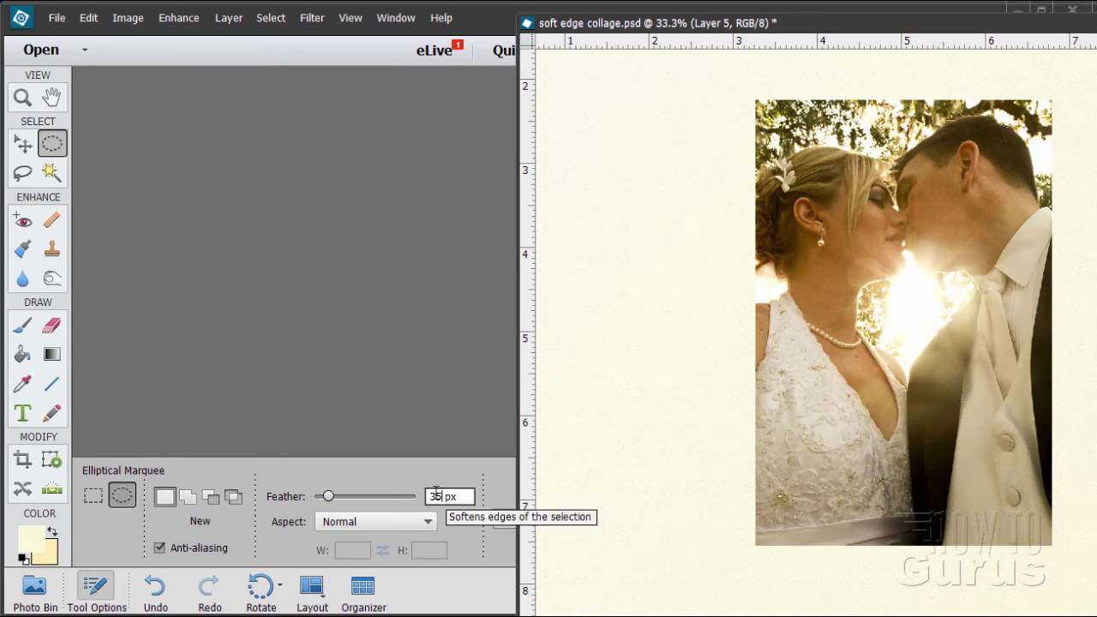
{"action": "left_click_drag", "start_coordinate": [799, 32], "coordinate": [386, 19]}
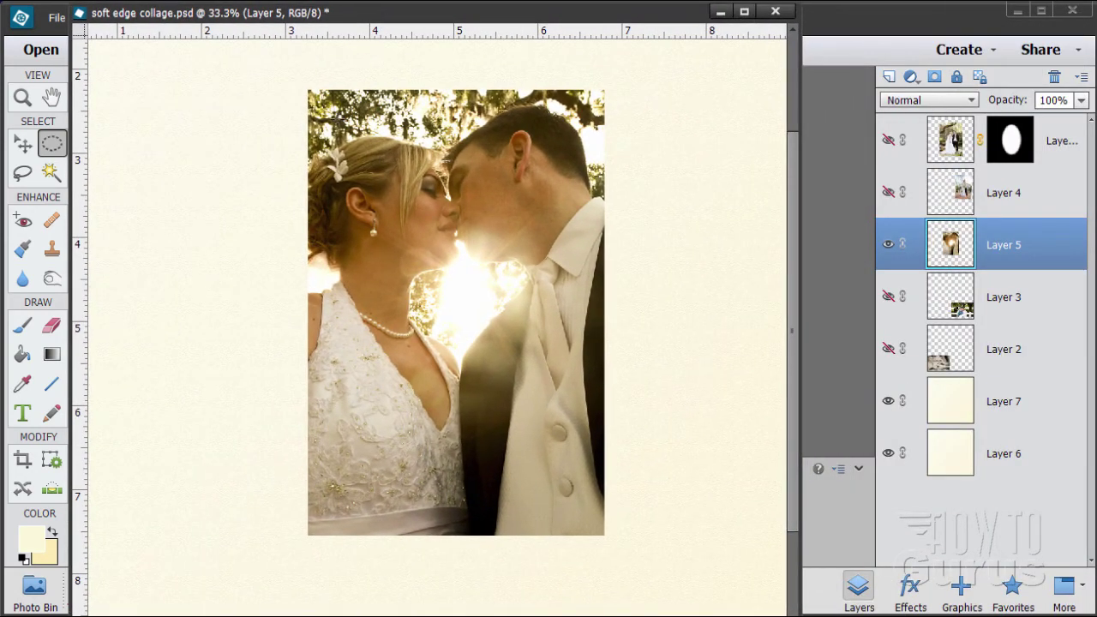
{"action": "left_click_drag", "start_coordinate": [336, 119], "coordinate": [581, 515]}
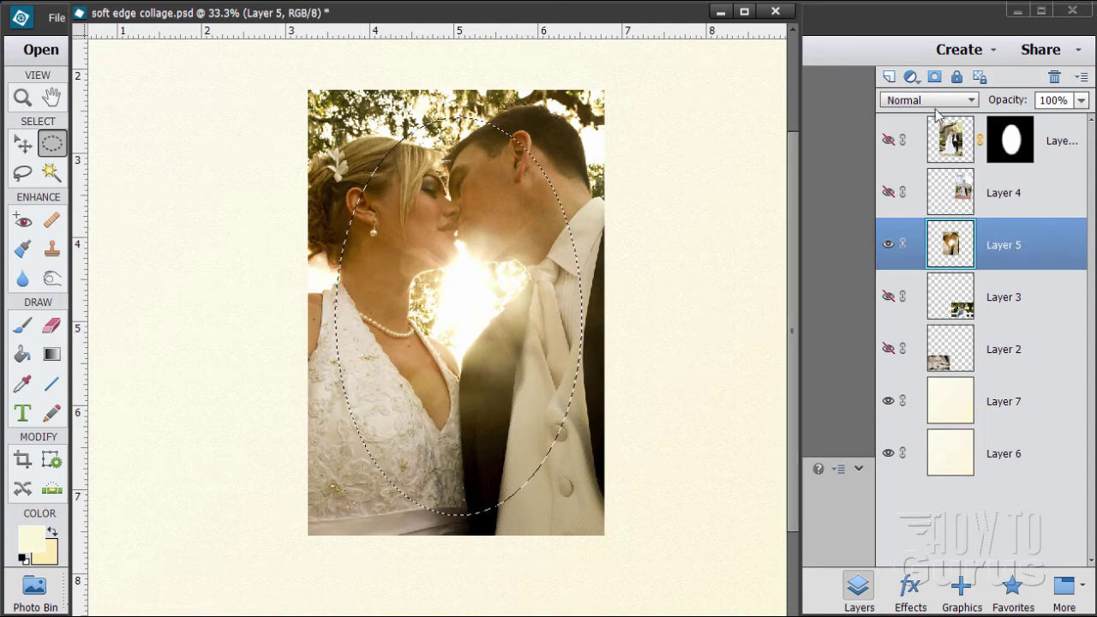
{"action": "left_click", "coordinate": [934, 77]}
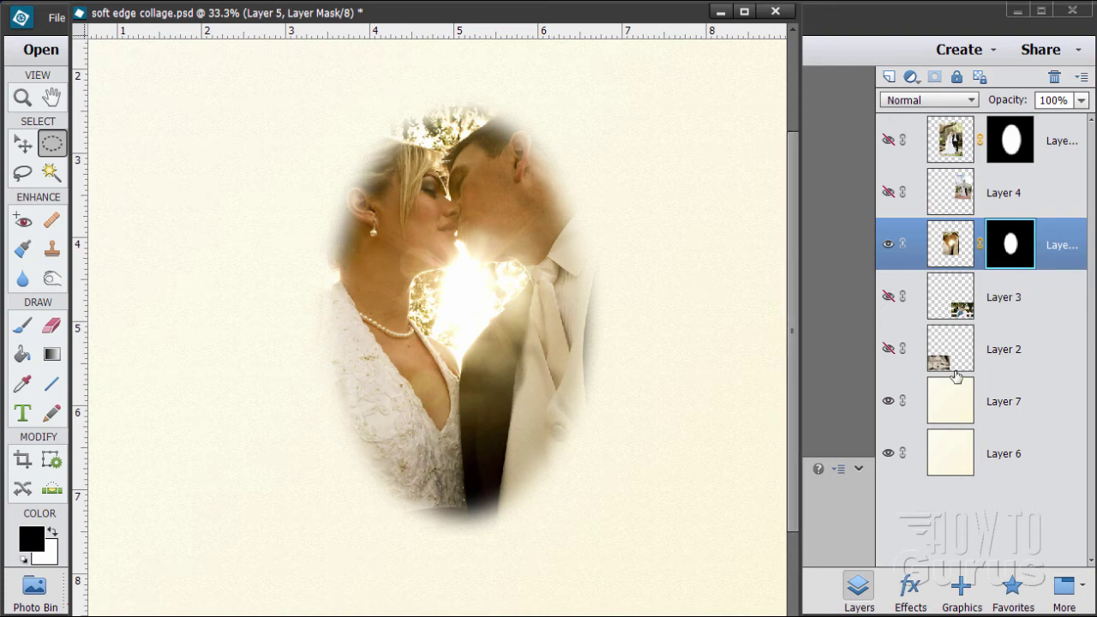
Move Layer 5's masked photo about 2.3 in to the left and 0.6 in up on the page.
{"action": "left_click", "coordinate": [22, 144]}
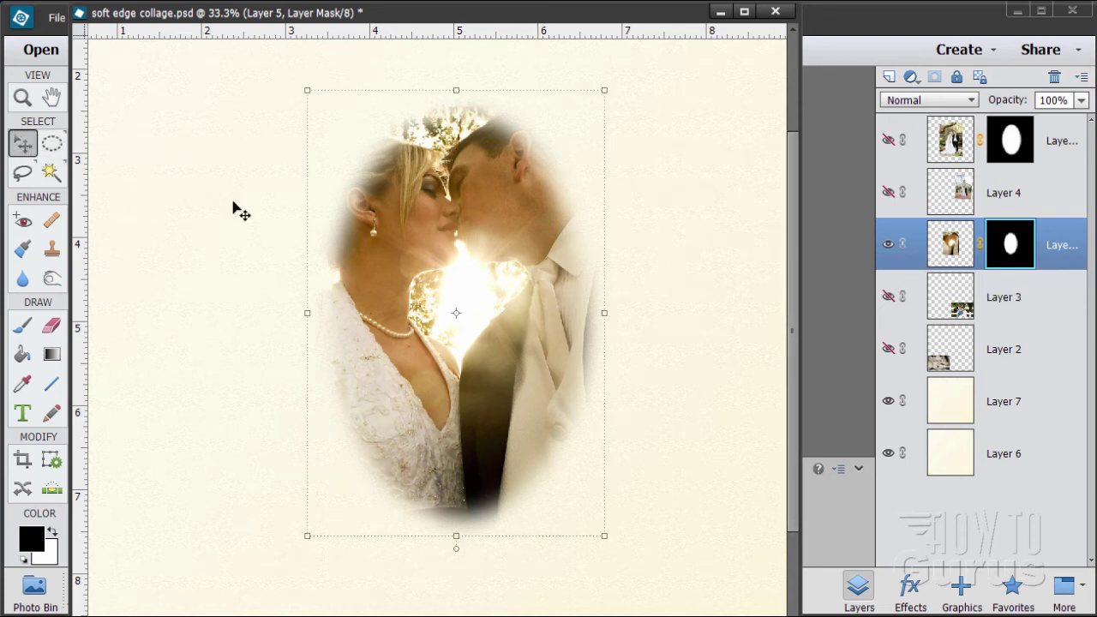
{"action": "left_click_drag", "start_coordinate": [484, 296], "coordinate": [313, 247]}
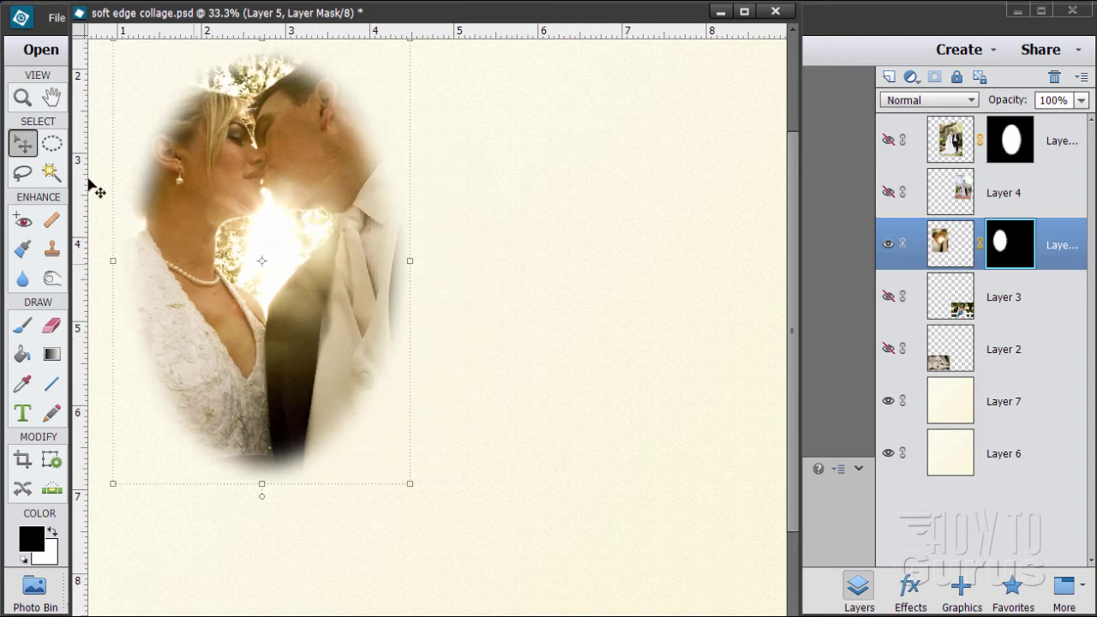
{"action": "left_click", "coordinate": [23, 100]}
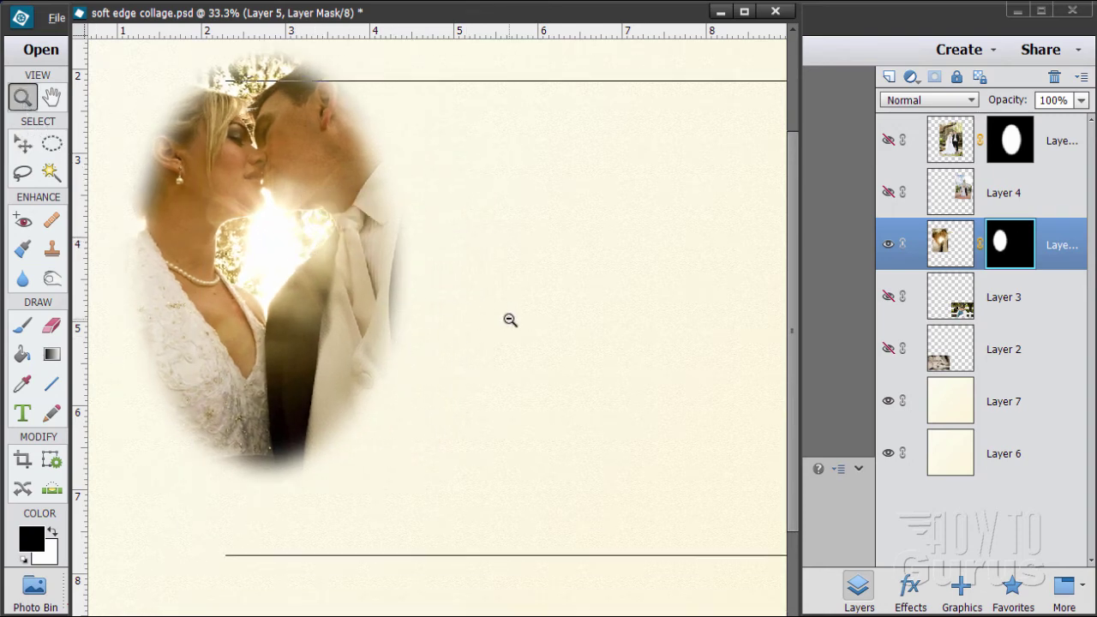
{"action": "left_click", "coordinate": [510, 319], "text": "alt"}
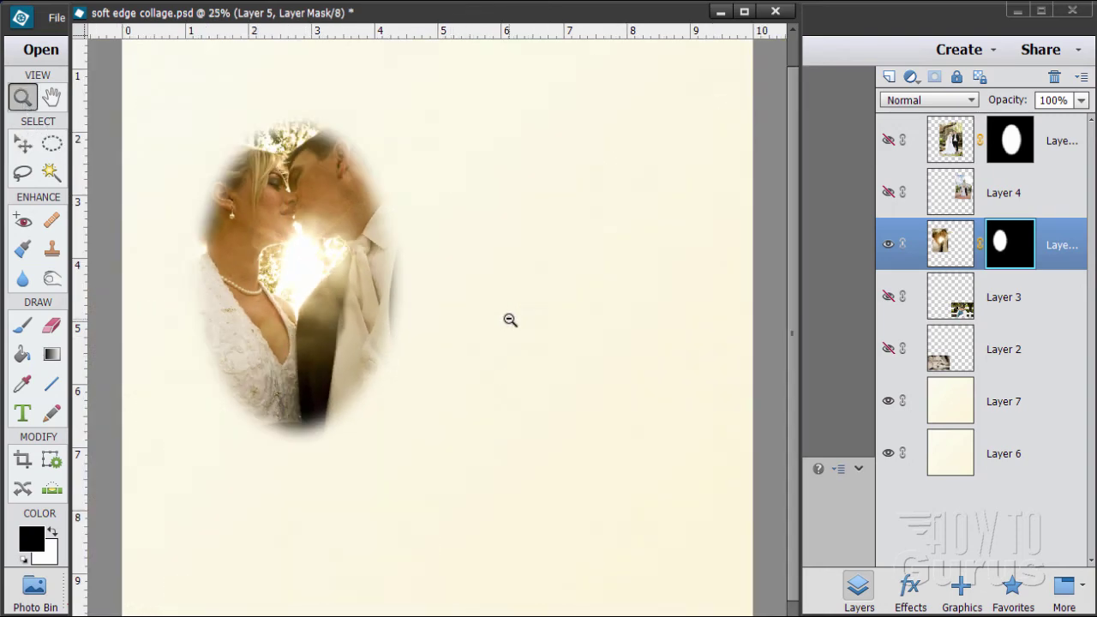
Move Layer 5's masked photo about 0.8 in to the left and 1.6 in up, into the page's upper-left corner.
{"action": "left_click", "coordinate": [468, 277], "text": "alt"}
{"action": "left_click", "coordinate": [32, 146]}
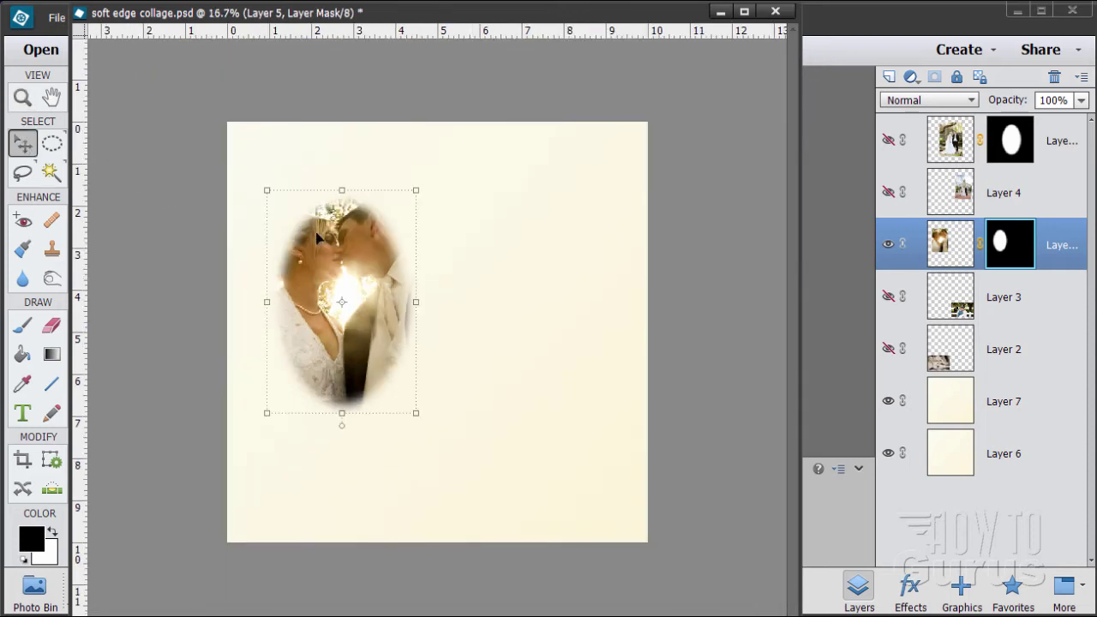
{"action": "left_click_drag", "start_coordinate": [364, 298], "coordinate": [332, 229]}
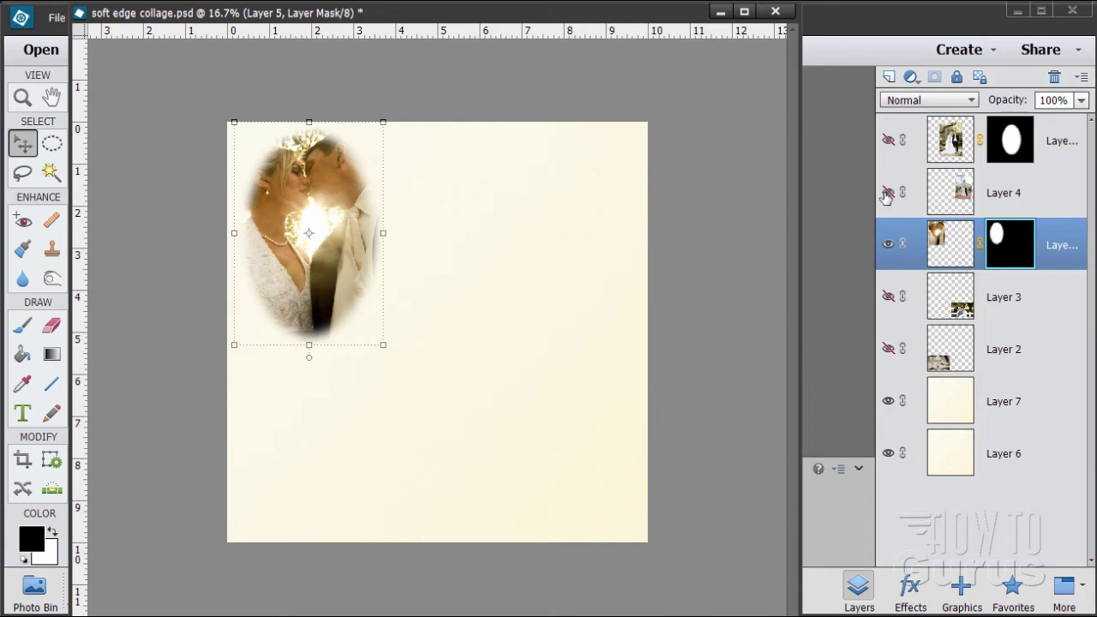
Show and select Layer 4's church photo, and hide the large central couple portrait after briefly displaying it.
{"action": "left_click", "coordinate": [887, 144]}
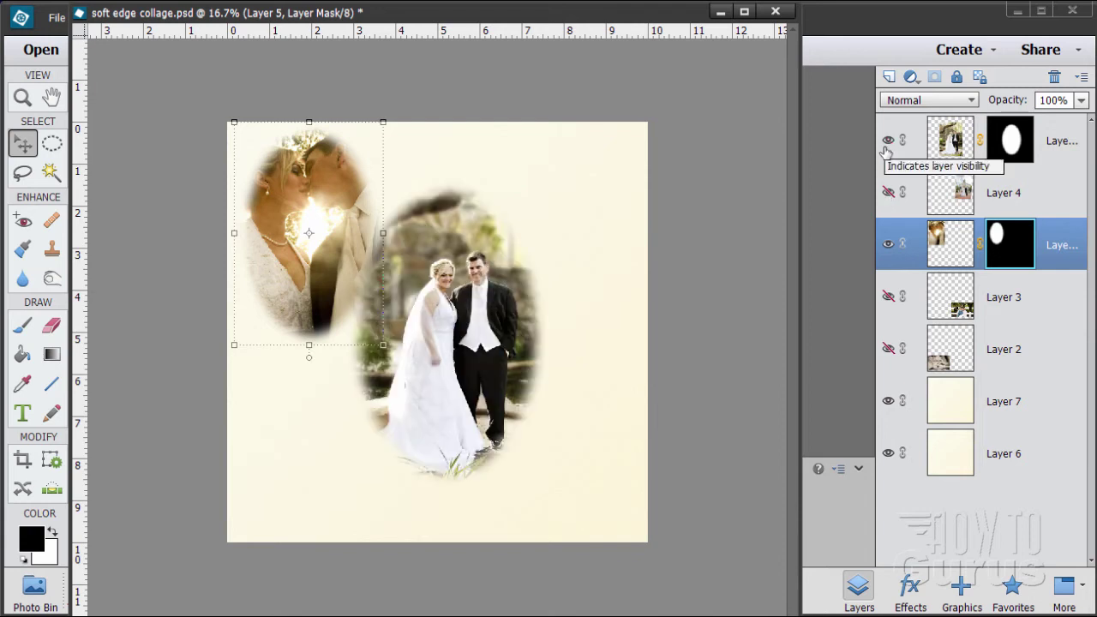
{"action": "left_click", "coordinate": [889, 192]}
{"action": "left_click", "coordinate": [963, 192]}
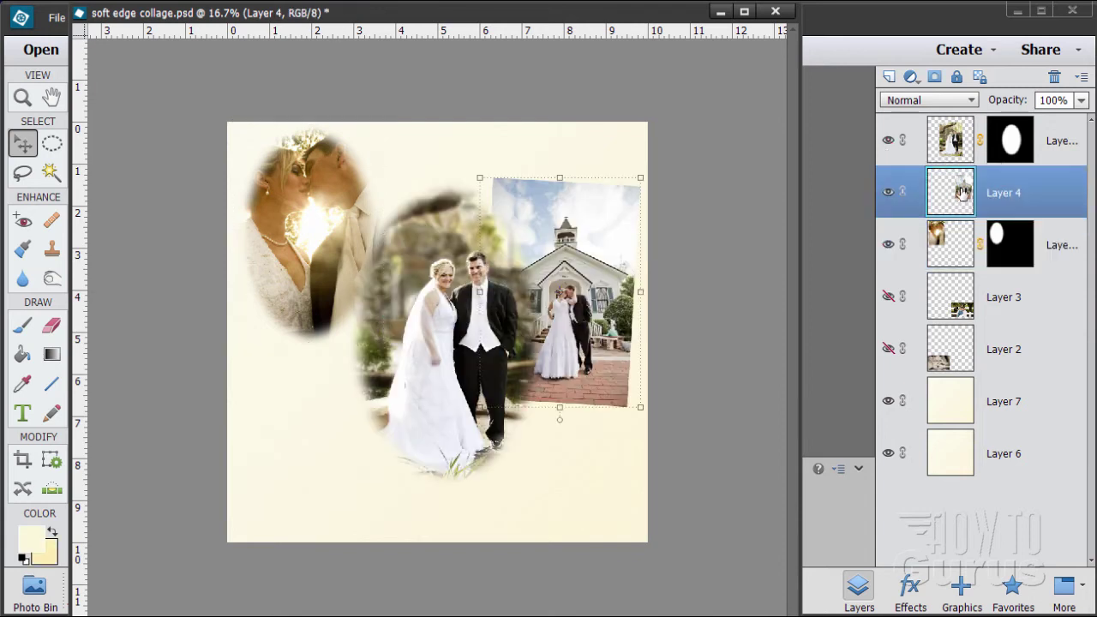
{"action": "left_click", "coordinate": [888, 141]}
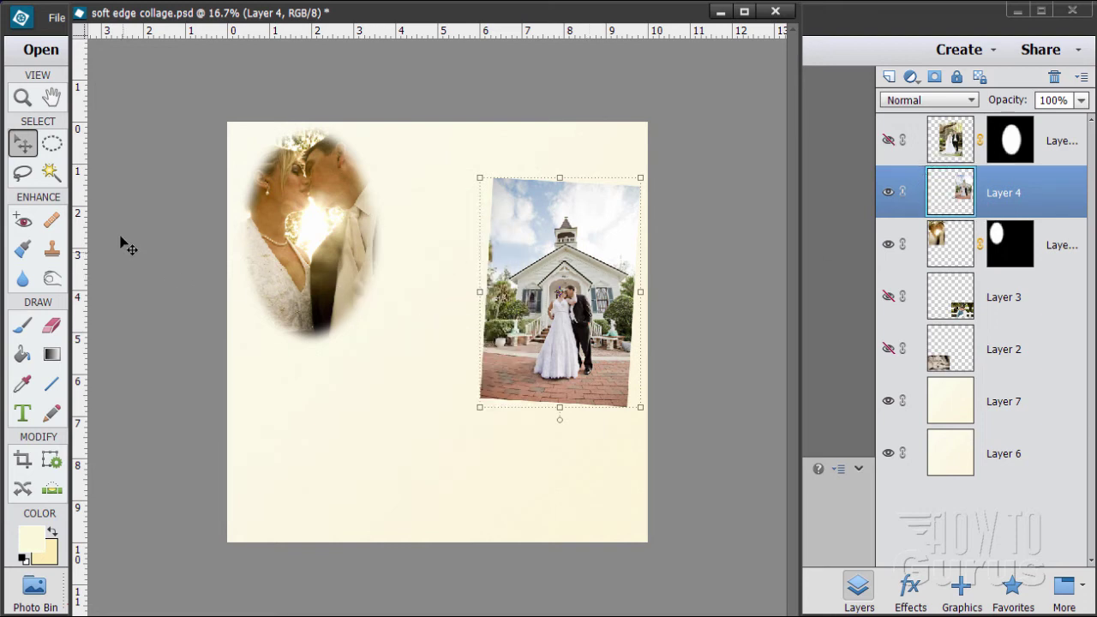
Mask Layer 4's church photo with a tall 35 px feathered ellipse about 2.8 by 4.7 in and move it up about 1 in.
{"action": "left_click", "coordinate": [52, 144]}
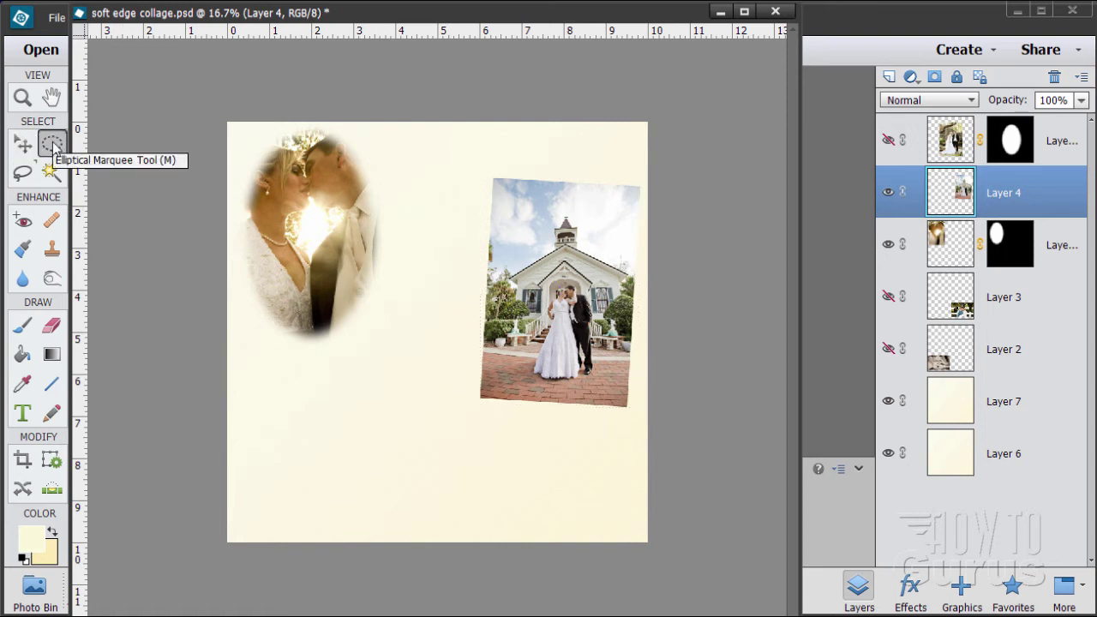
{"action": "left_click_drag", "start_coordinate": [502, 193], "coordinate": [609, 379]}
{"action": "left_click_drag", "start_coordinate": [619, 400], "coordinate": [625, 390]}
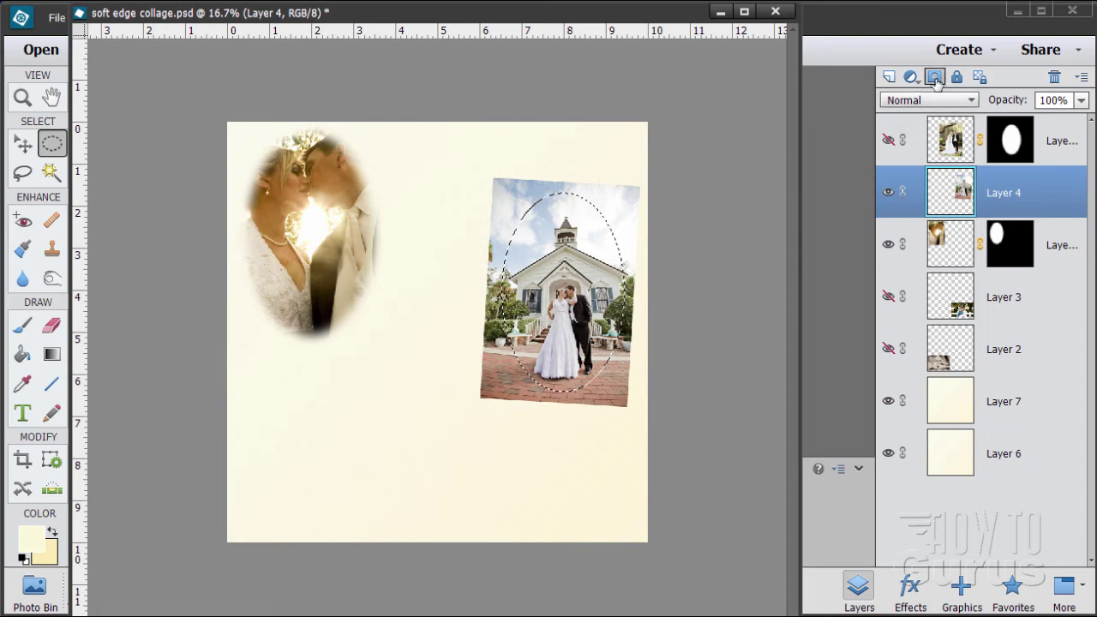
{"action": "left_click", "coordinate": [936, 79]}
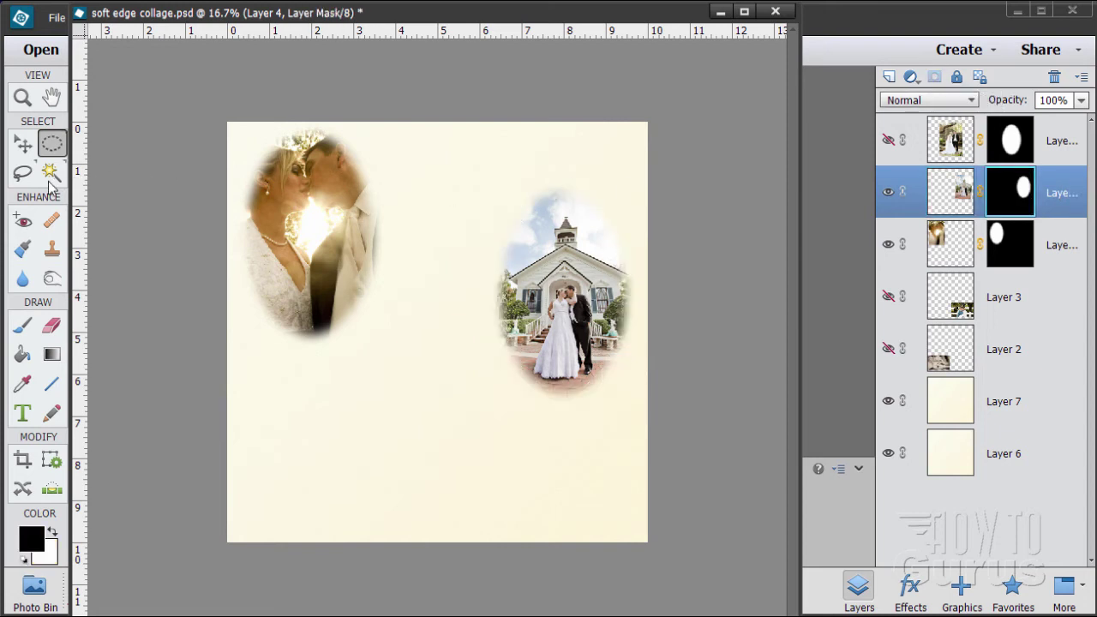
{"action": "left_click", "coordinate": [24, 144]}
{"action": "left_click_drag", "start_coordinate": [607, 336], "coordinate": [607, 293]}
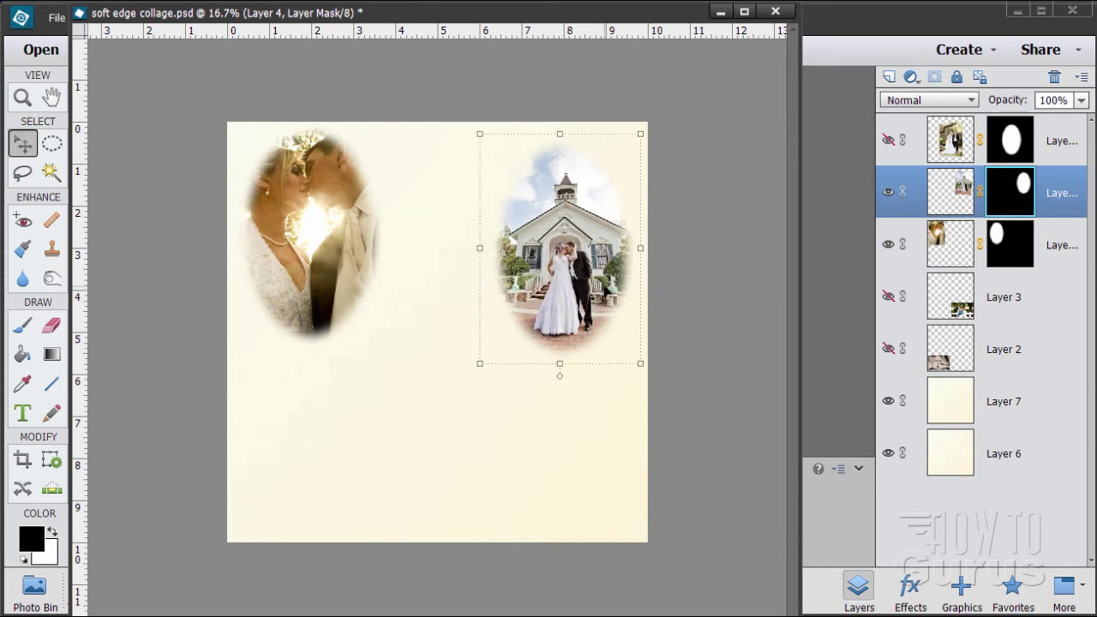
Show Layer 3 and mask its couple-by-the-fence photo with a wide 35 px feathered ellipse about 4.2 by 2.5 in.
{"action": "left_click", "coordinate": [890, 297]}
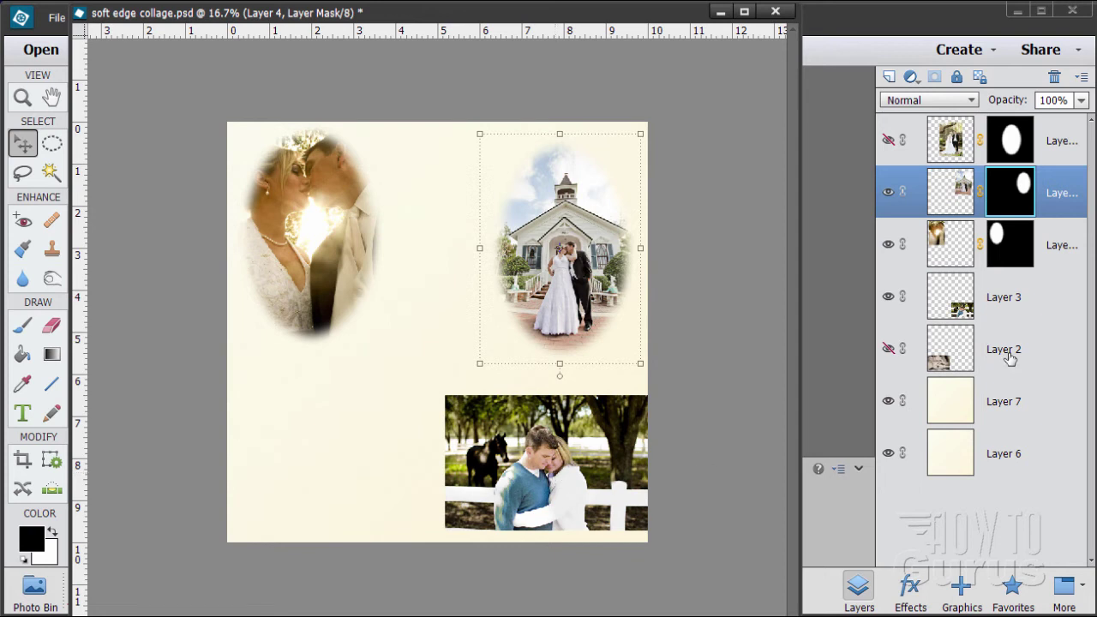
{"action": "left_click", "coordinate": [1019, 317]}
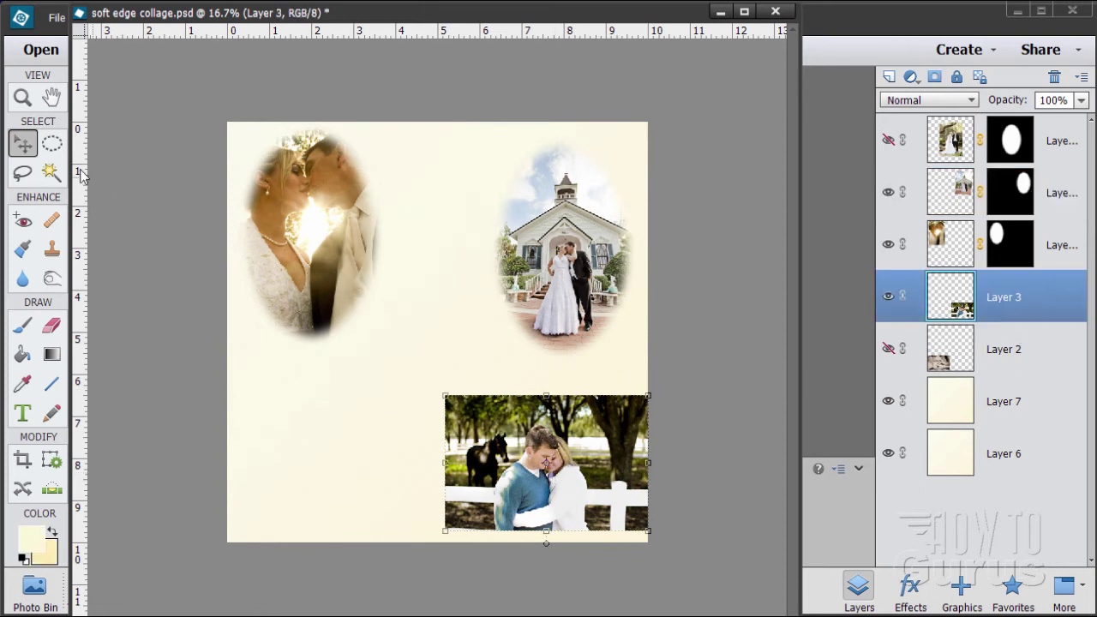
{"action": "left_click", "coordinate": [52, 144]}
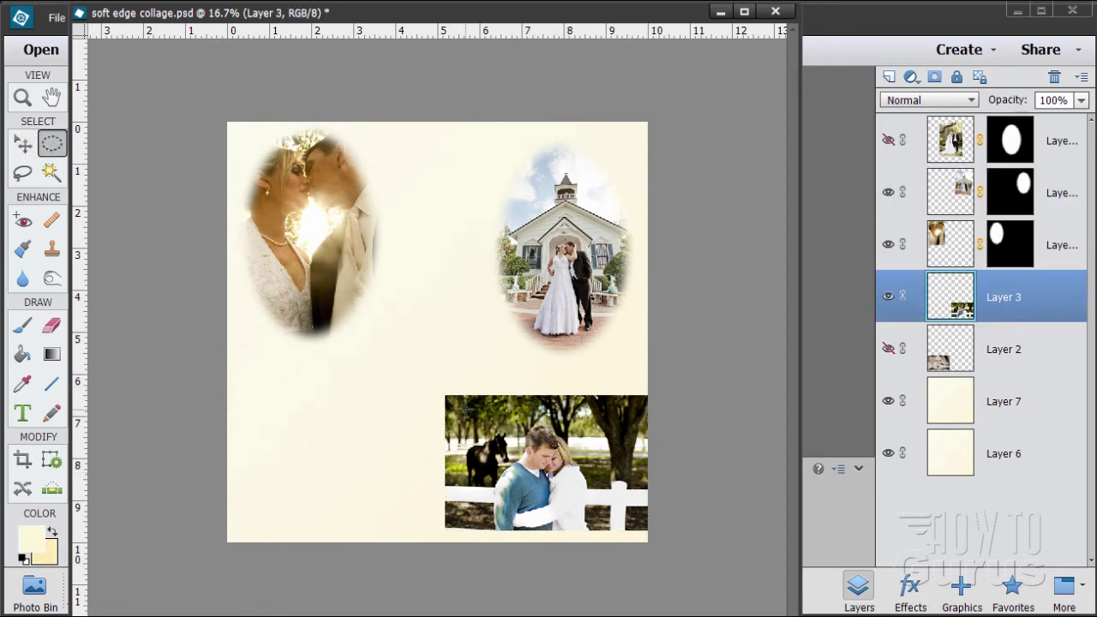
{"action": "left_click_drag", "start_coordinate": [461, 413], "coordinate": [636, 520]}
{"action": "left_click", "coordinate": [934, 77]}
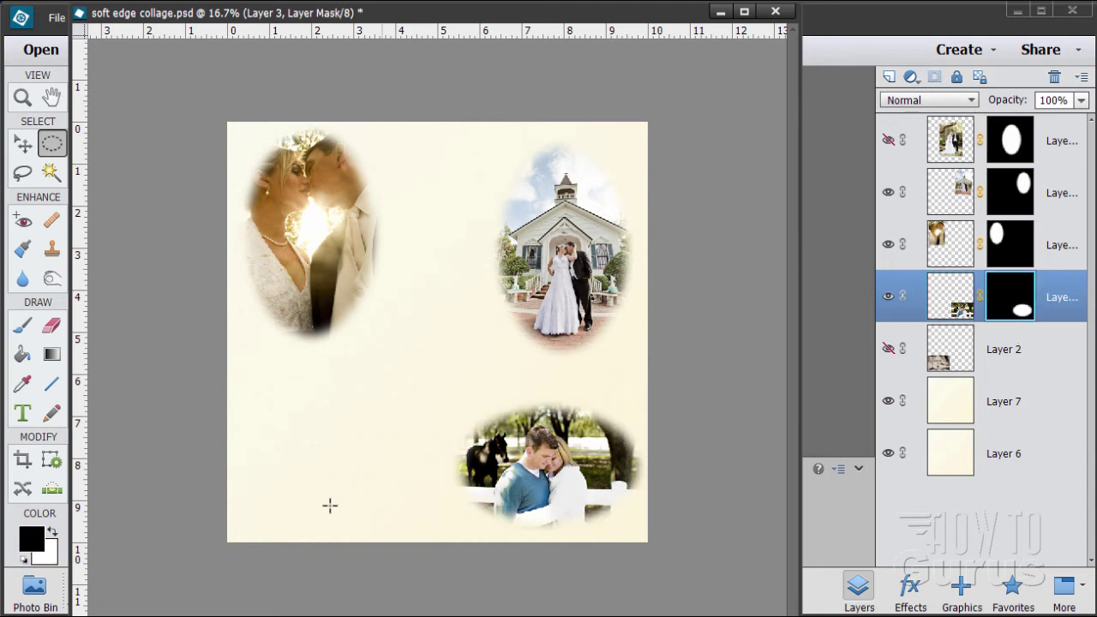
Move the document window aside to check the marquee's feather setting, and reposition and shrink the window around the page.
{"action": "left_click_drag", "start_coordinate": [240, 26], "coordinate": [697, 67]}
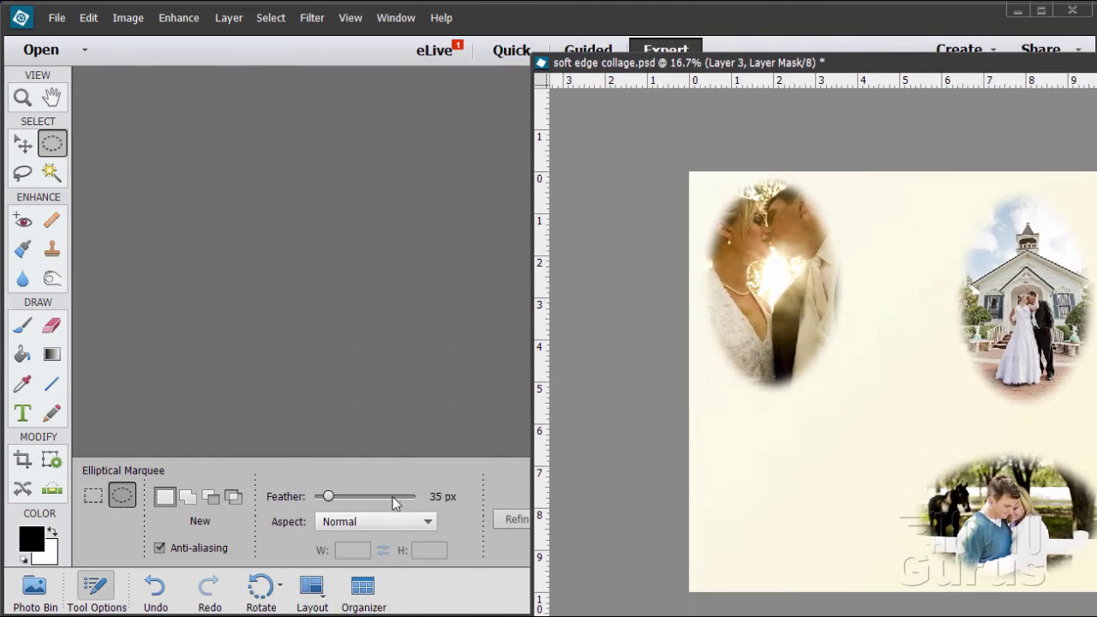
{"action": "left_click_drag", "start_coordinate": [534, 54], "coordinate": [313, 56]}
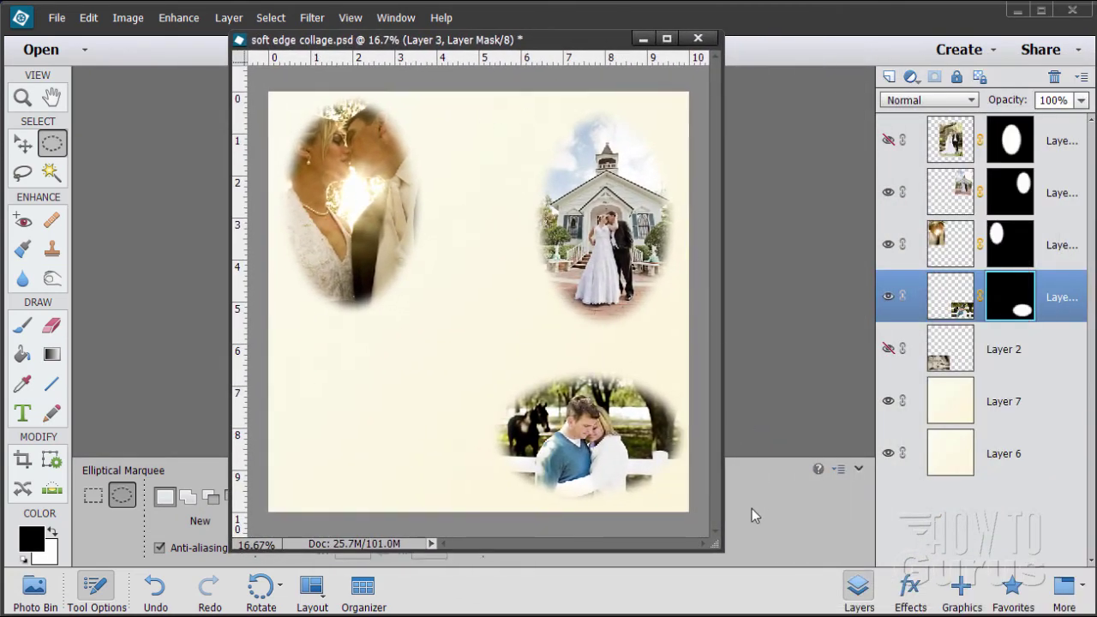
{"action": "left_click_drag", "start_coordinate": [718, 545], "coordinate": [697, 506]}
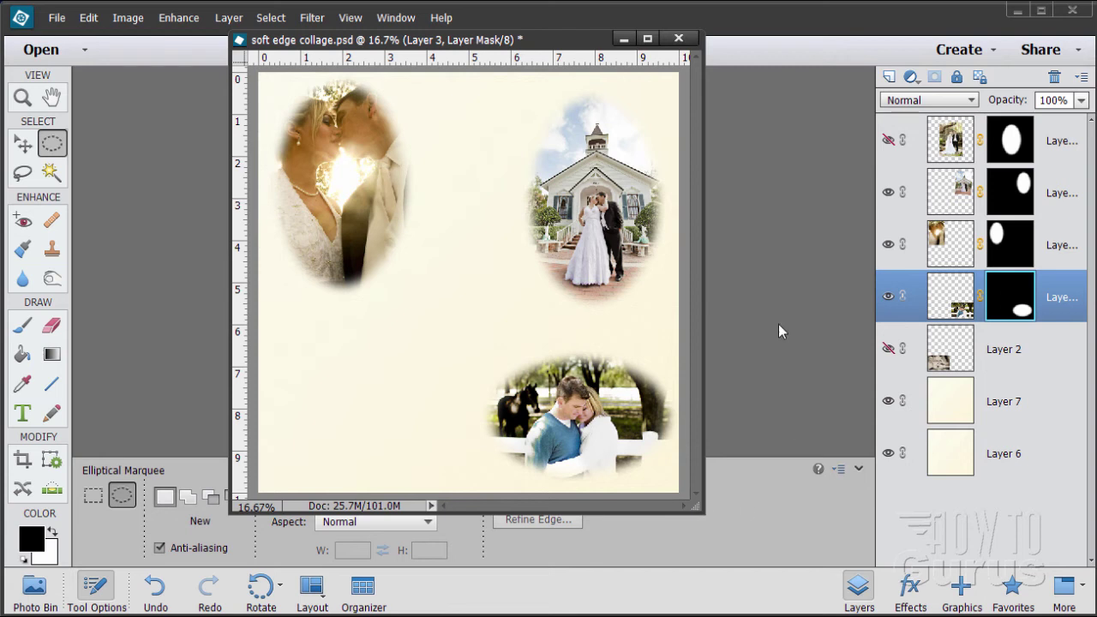
{"action": "left_click_drag", "start_coordinate": [536, 47], "coordinate": [547, 40]}
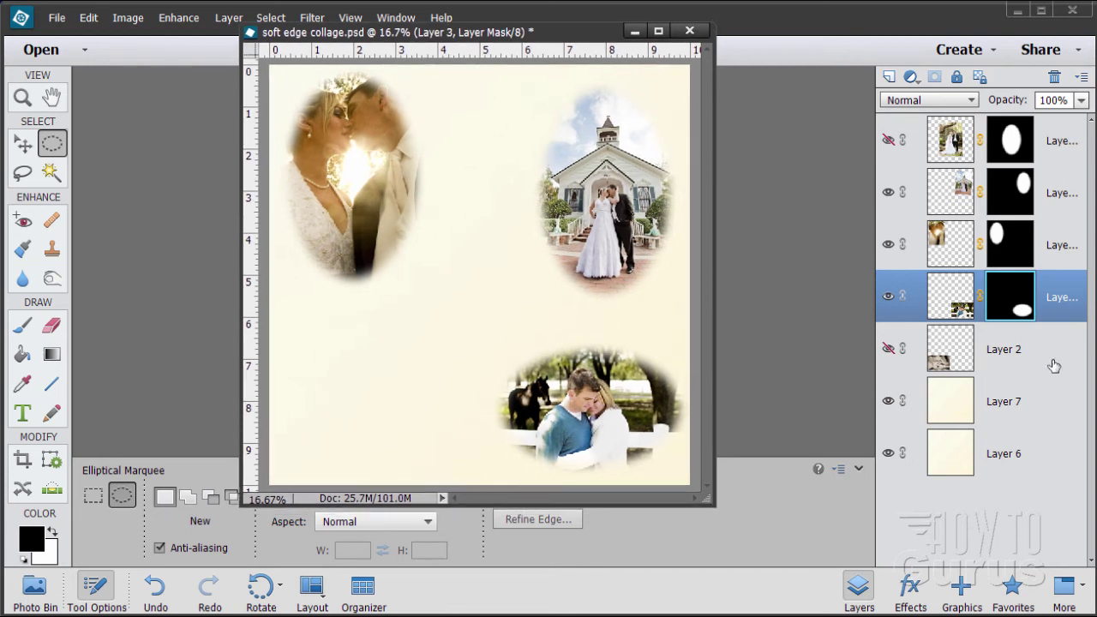
Show Layer 2's photo of the hands and move it about 0.4 in to the right and 0.2 in up.
{"action": "left_click", "coordinate": [959, 354]}
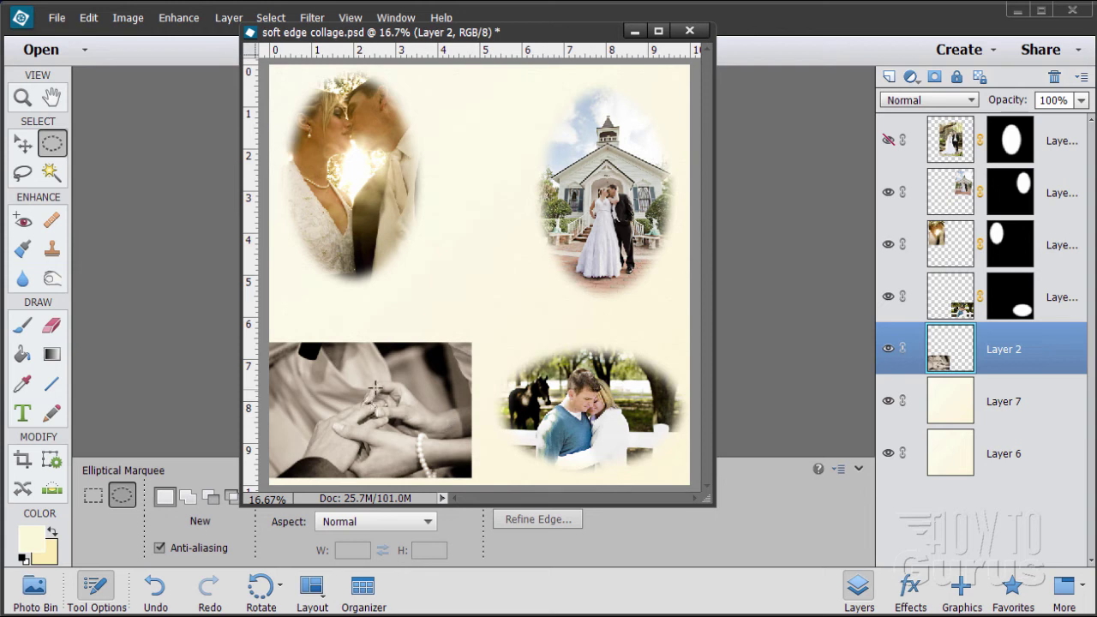
{"action": "left_click", "coordinate": [25, 151]}
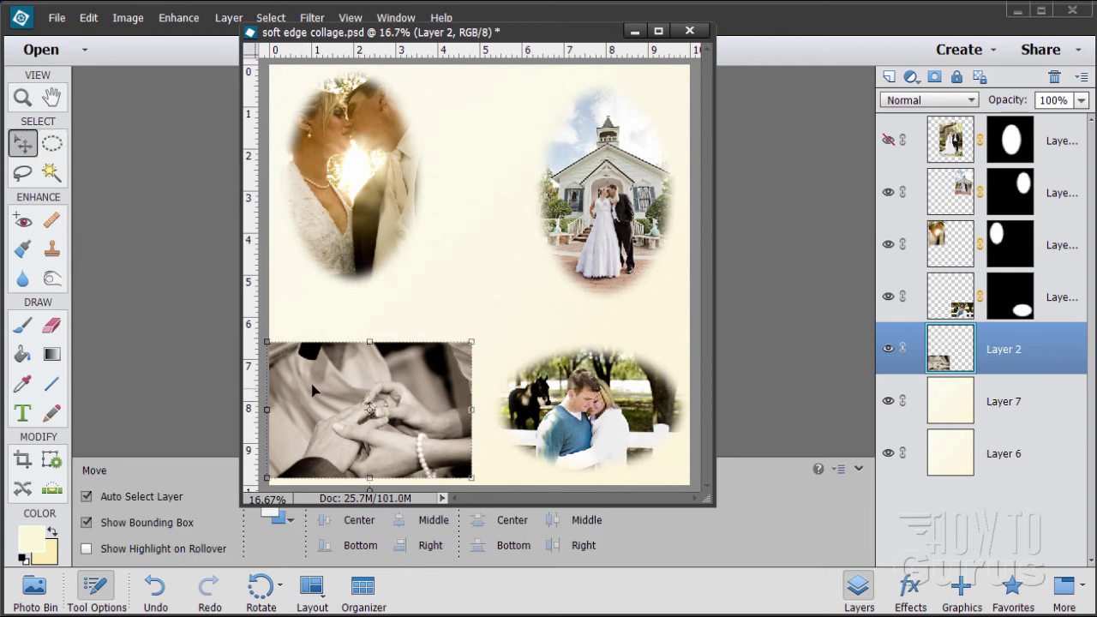
{"action": "left_click_drag", "start_coordinate": [311, 385], "coordinate": [327, 376]}
Draw a wide elliptical selection about 4.2 by 2.7 in around the hands on Layer 2 and turn it into a layer mask.
{"action": "left_click", "coordinate": [51, 143]}
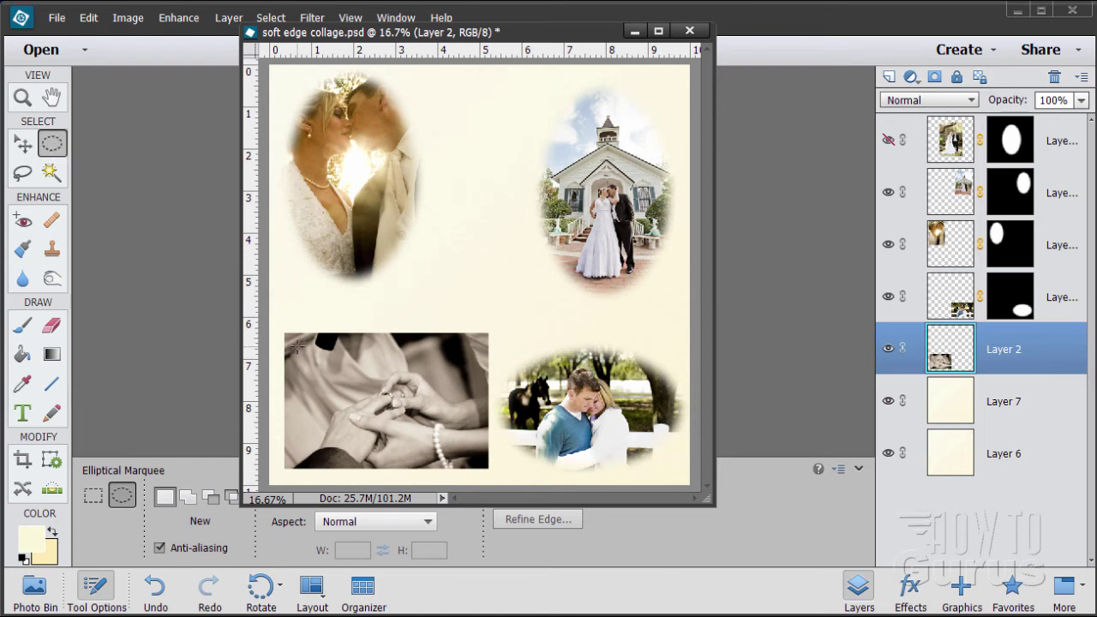
{"action": "left_click_drag", "start_coordinate": [299, 347], "coordinate": [474, 459]}
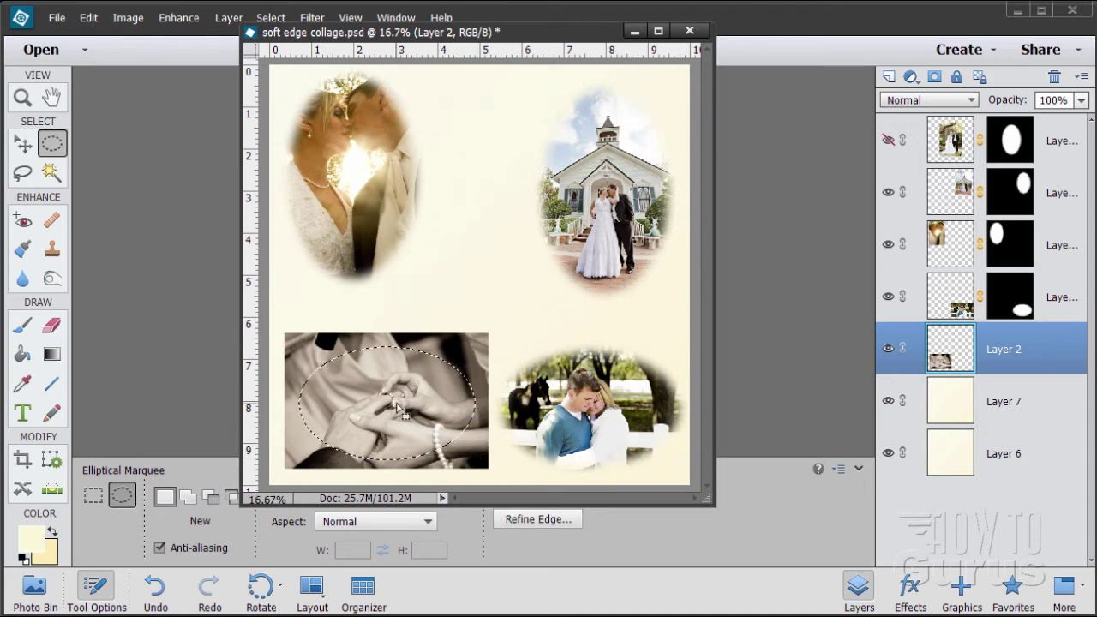
{"action": "left_click", "coordinate": [936, 78]}
Nudge the masked hands photo about 0.1 in up and left, and show Layer 1's central portrait and shift it slightly up and left.
{"action": "left_click", "coordinate": [23, 144]}
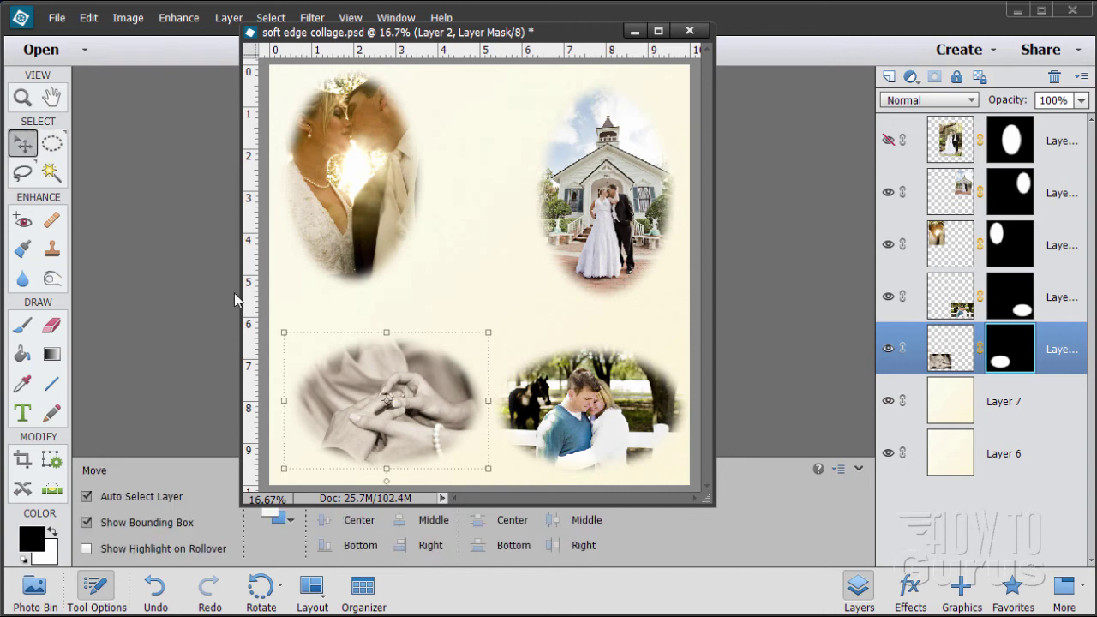
{"action": "left_click_drag", "start_coordinate": [406, 433], "coordinate": [401, 428]}
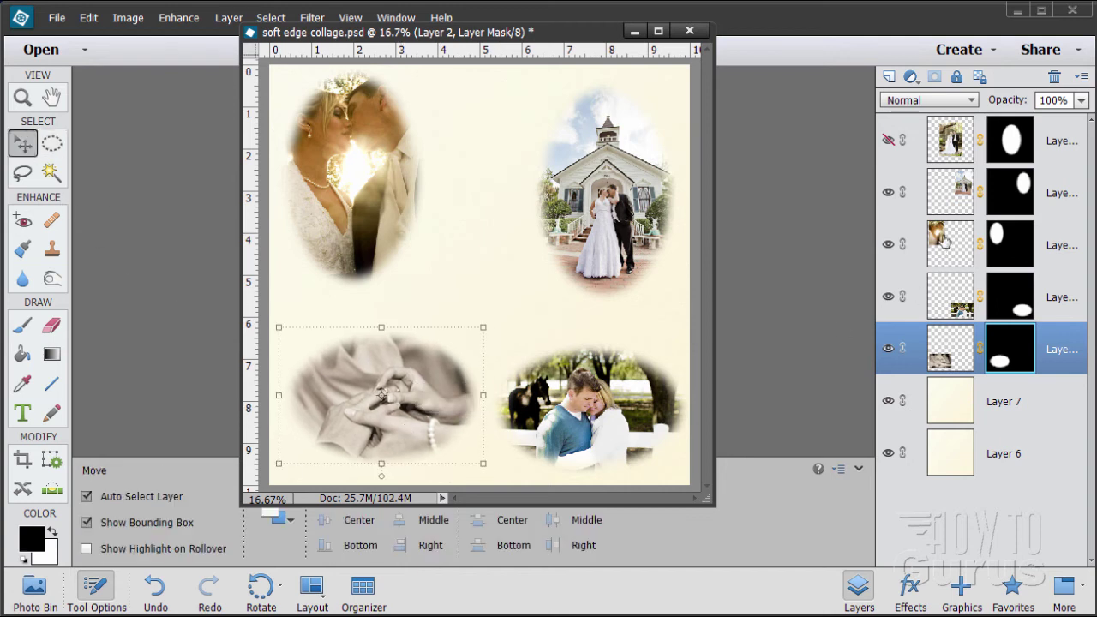
{"action": "left_click", "coordinate": [889, 140]}
{"action": "left_click_drag", "start_coordinate": [514, 298], "coordinate": [511, 292]}
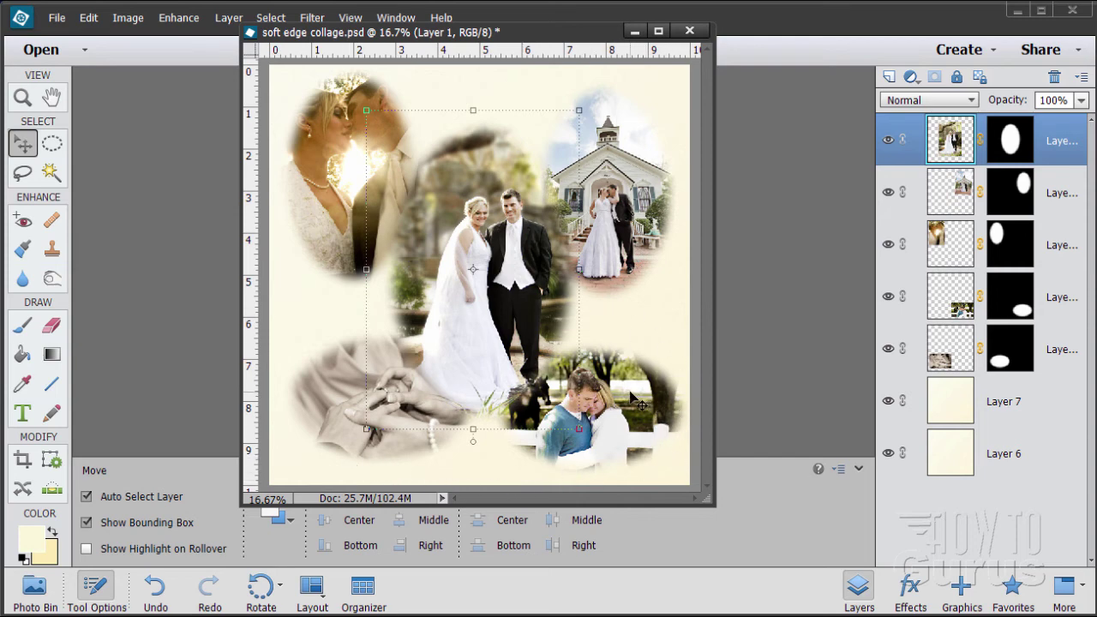
Try another layout with the fence photo raised below the church and the hands and kissing-couple photos in the page's lower-right area.
{"action": "left_click_drag", "start_coordinate": [639, 394], "coordinate": [659, 329]}
{"action": "left_click_drag", "start_coordinate": [353, 434], "coordinate": [515, 424]}
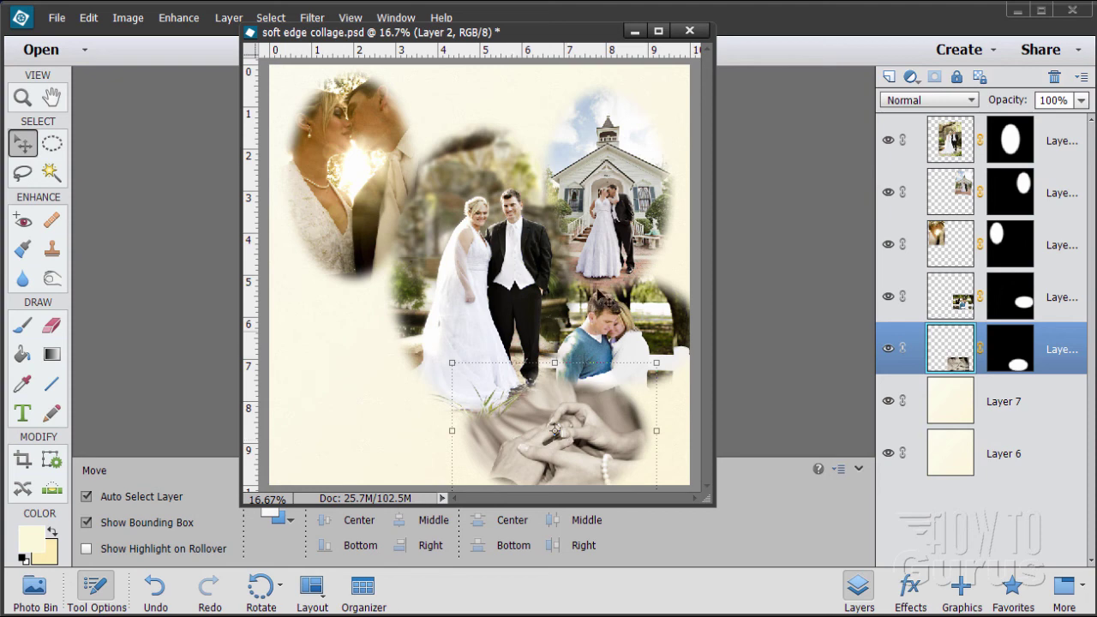
{"action": "left_click", "coordinate": [351, 173]}
{"action": "left_click_drag", "start_coordinate": [352, 175], "coordinate": [660, 444]}
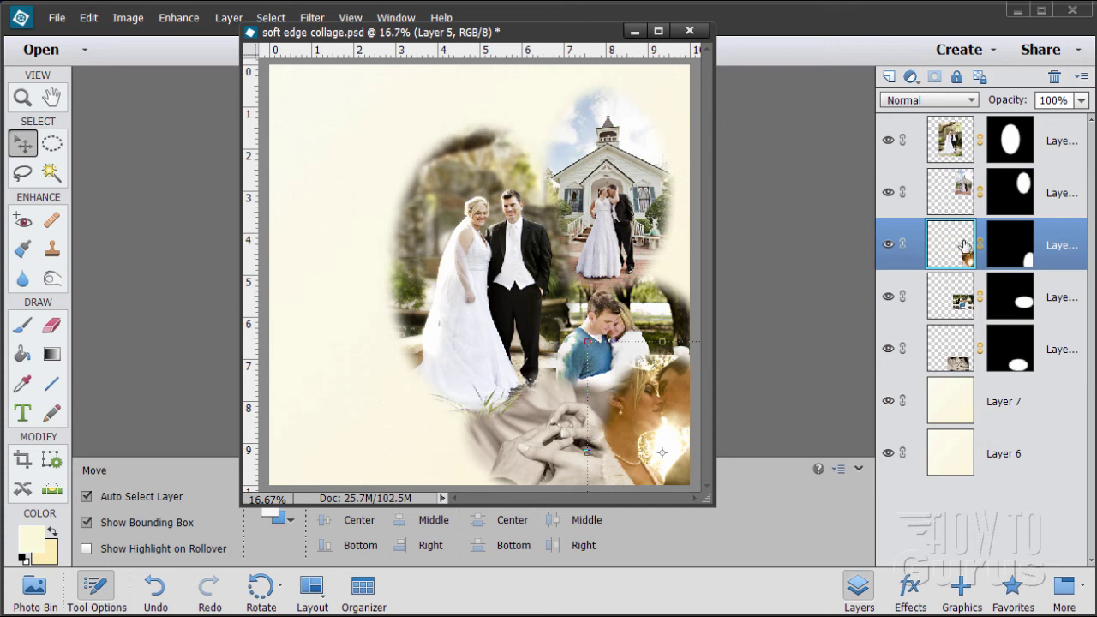
{"action": "mouse_move", "coordinate": [948, 247]}
{"action": "left_mouse_down"}
{"action": "mouse_move", "coordinate": [963, 126]}
{"action": "mouse_move", "coordinate": [959, 260]}
{"action": "left_mouse_up"}
Arrange the four smaller photos in the corners: kissing couple upper left, church upper right, hands lower left, fence couple lower right.
{"action": "left_click_drag", "start_coordinate": [530, 435], "coordinate": [360, 413]}
{"action": "left_click_drag", "start_coordinate": [656, 433], "coordinate": [348, 168]}
{"action": "left_click_drag", "start_coordinate": [628, 201], "coordinate": [633, 185]}
{"action": "left_click_drag", "start_coordinate": [630, 354], "coordinate": [605, 429]}
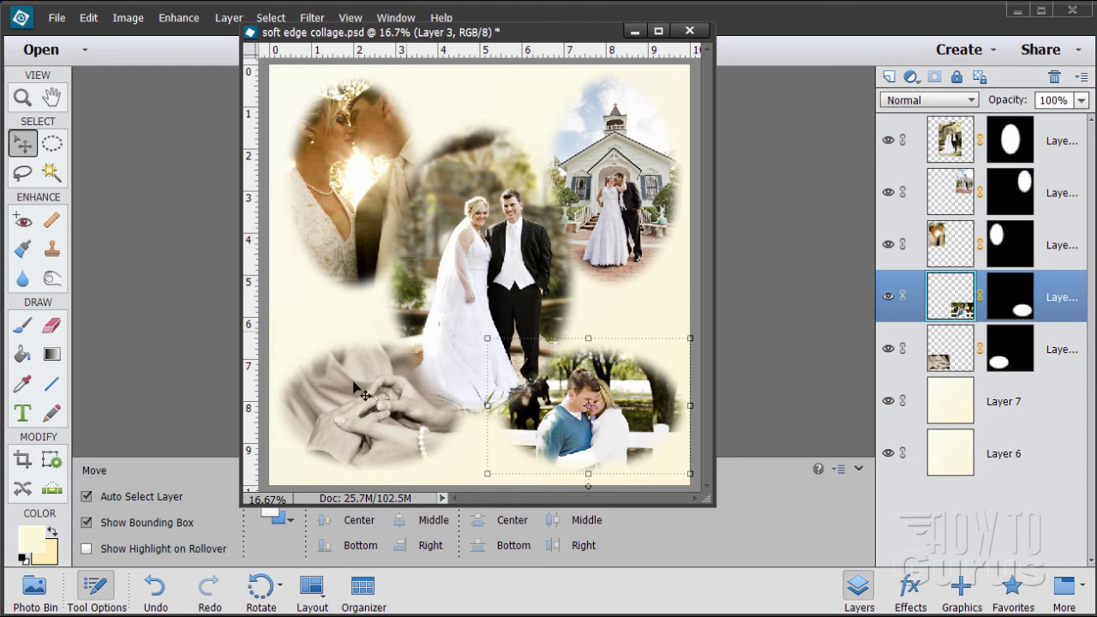
{"action": "left_click", "coordinate": [633, 320]}
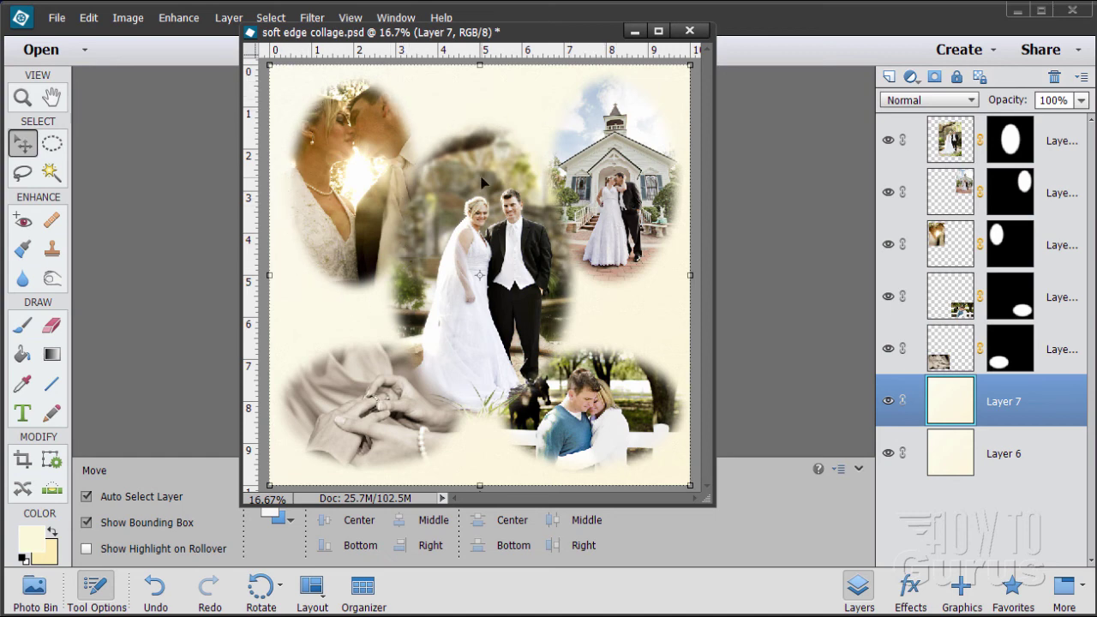
Preview a Gaussian Blur on Layer 5's mask, examine its edge at 25% preview zoom, and cancel the filter.
{"action": "left_click", "coordinate": [510, 42]}
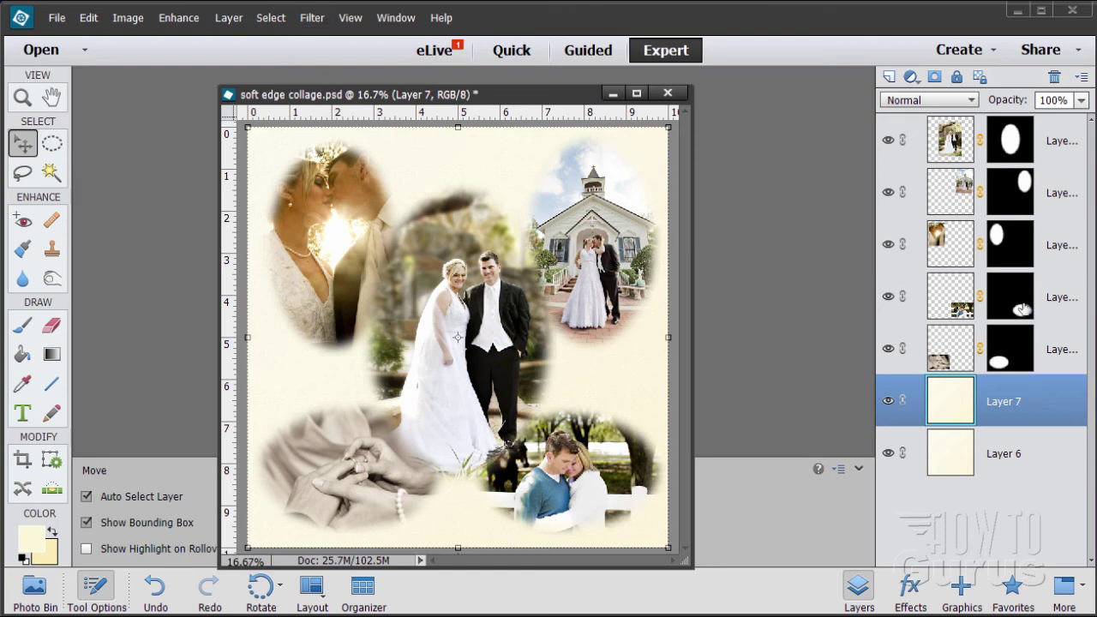
{"action": "left_click", "coordinate": [1020, 249]}
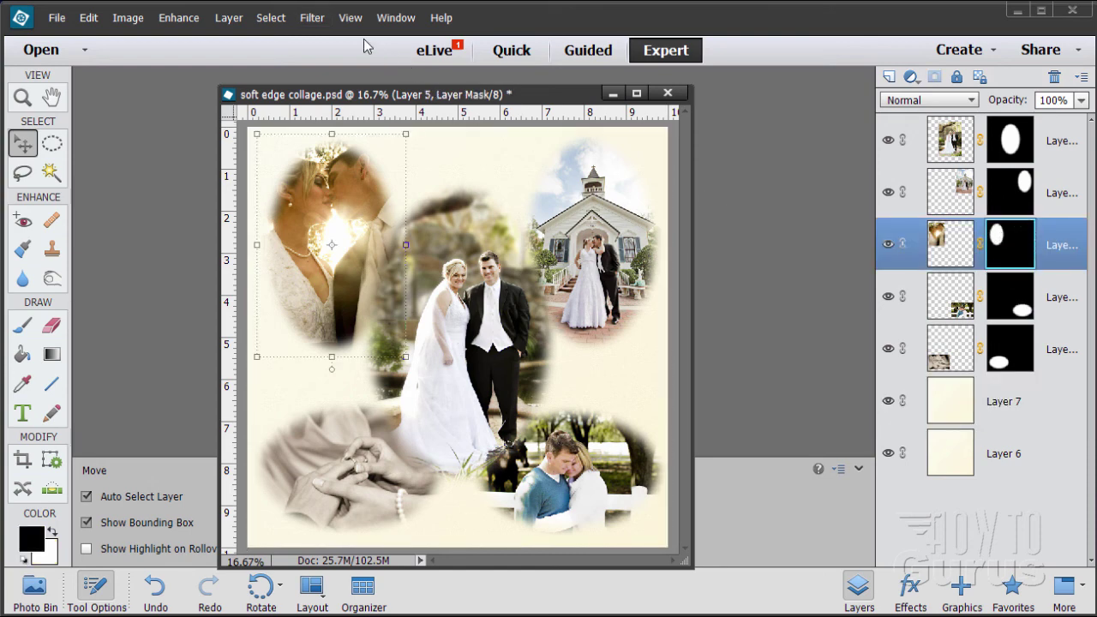
{"action": "left_click", "coordinate": [312, 17]}
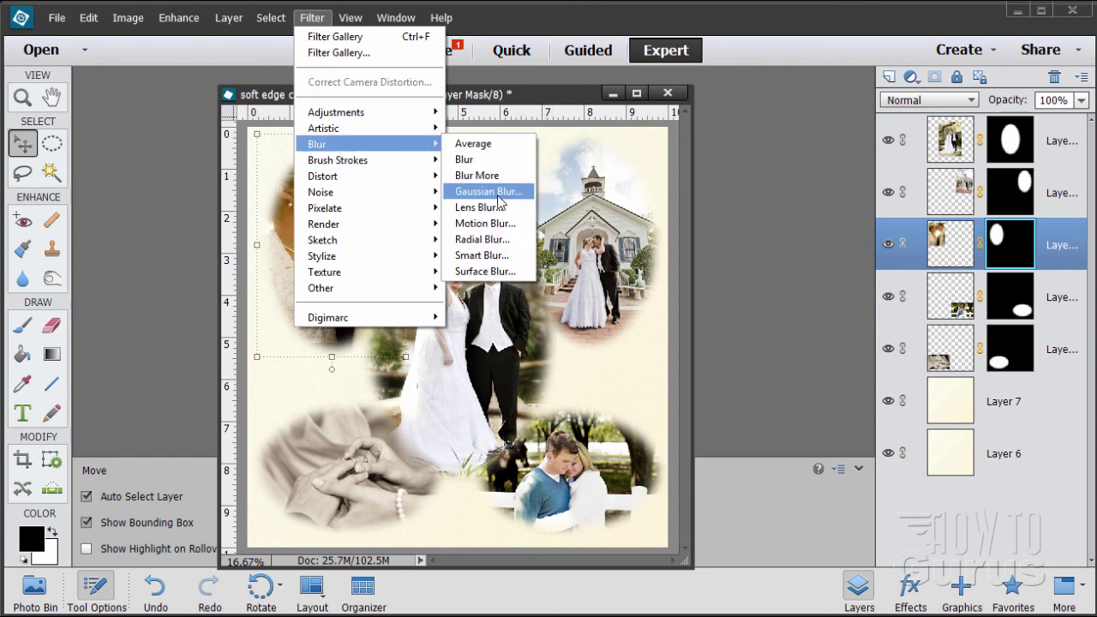
{"action": "left_click", "coordinate": [487, 191]}
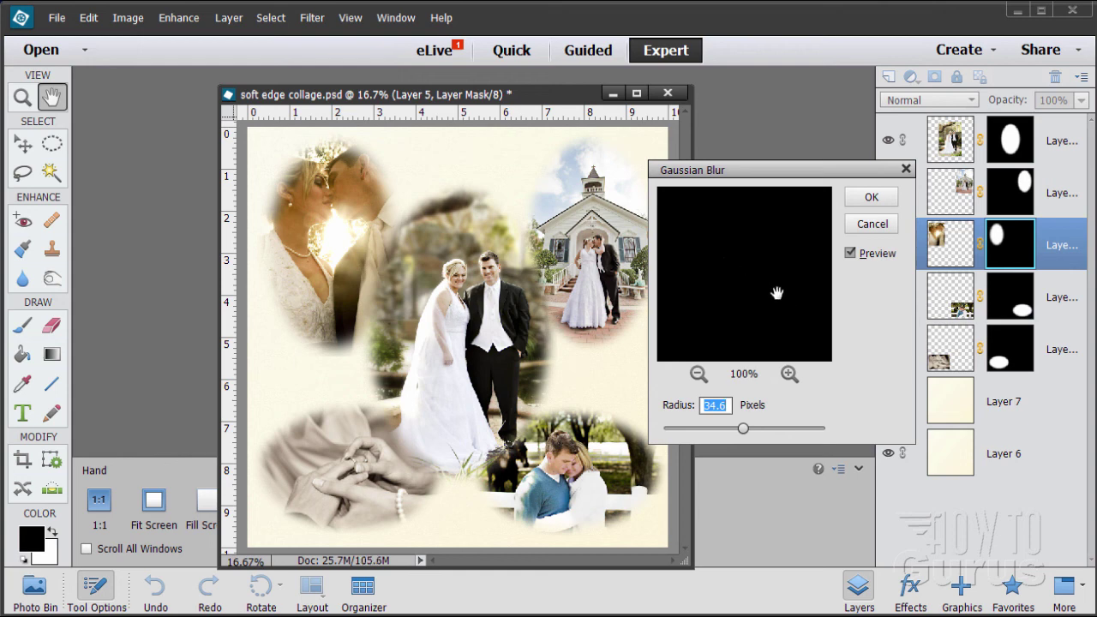
{"action": "left_click_drag", "start_coordinate": [700, 237], "coordinate": [730, 397]}
{"action": "left_click", "coordinate": [698, 373]}
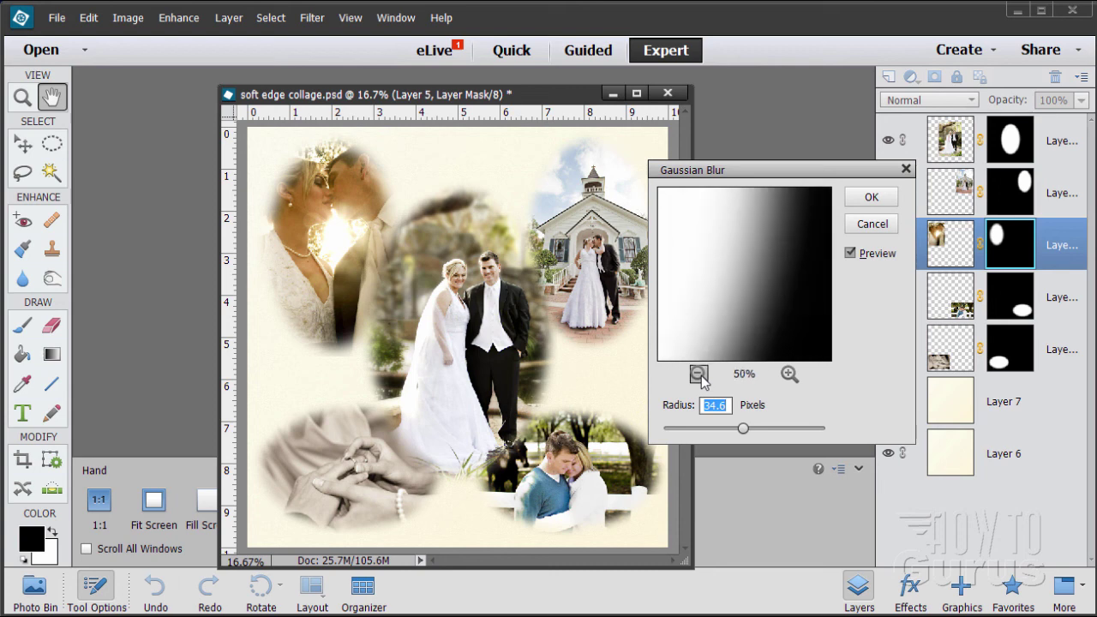
{"action": "left_click", "coordinate": [699, 374]}
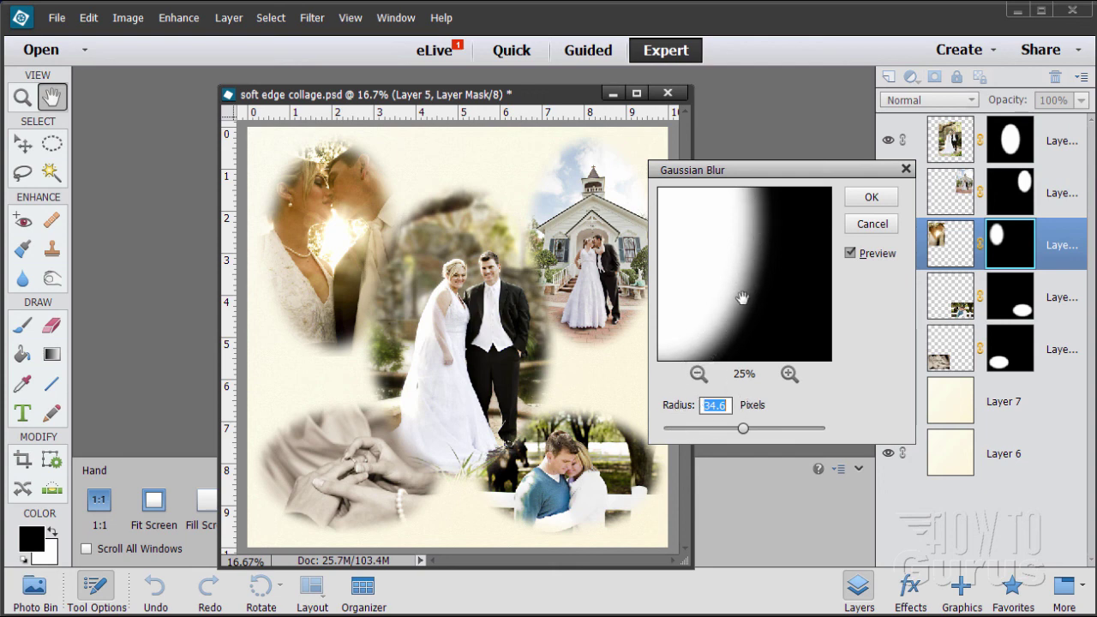
{"action": "left_click", "coordinate": [862, 233]}
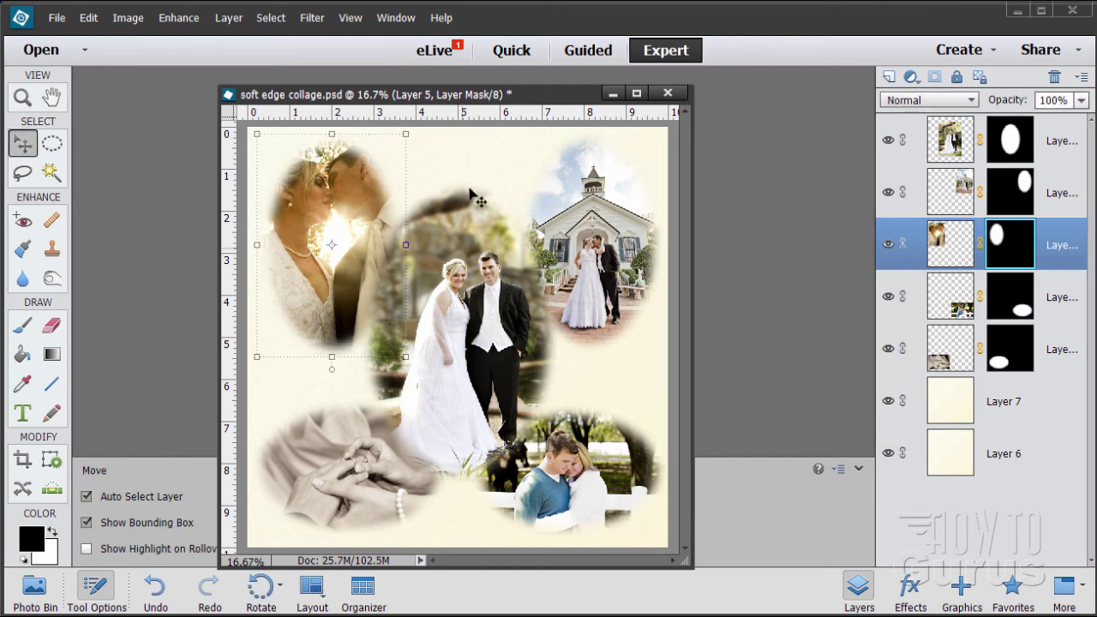
Rearrange the document window to check the elliptical marquee's feather setting, and select the Layer 7 background to view the finished collage.
{"action": "left_click_drag", "start_coordinate": [516, 94], "coordinate": [636, 18]}
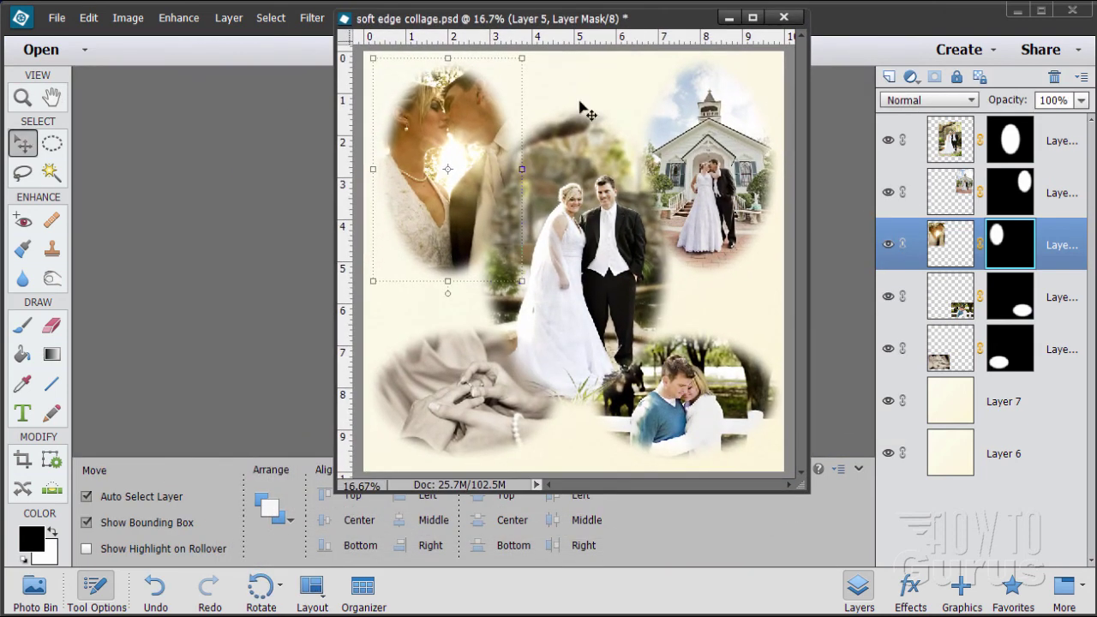
{"action": "left_click", "coordinate": [53, 143]}
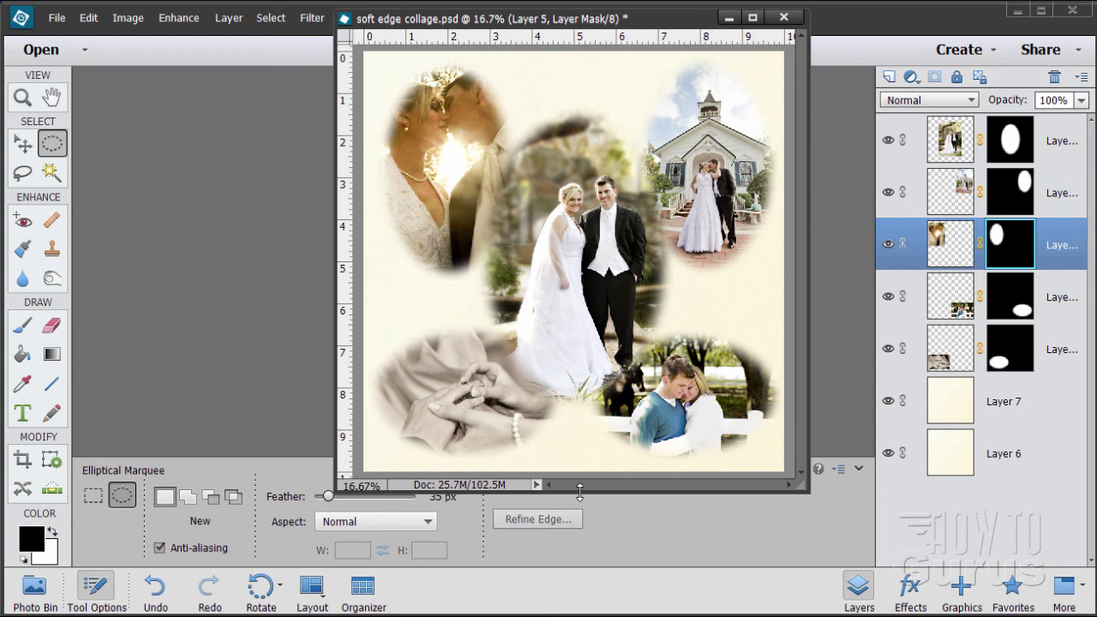
{"action": "left_click_drag", "start_coordinate": [580, 492], "coordinate": [580, 437]}
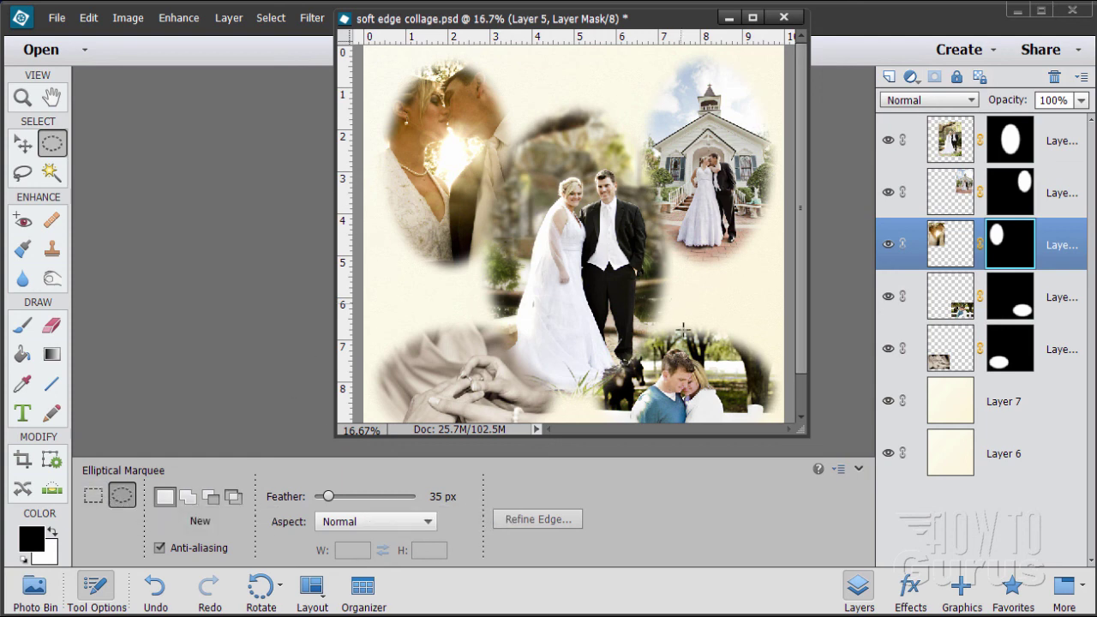
{"action": "left_click_drag", "start_coordinate": [690, 436], "coordinate": [694, 526]}
{"action": "left_click_drag", "start_coordinate": [639, 19], "coordinate": [542, 26]}
{"action": "left_click", "coordinate": [23, 144]}
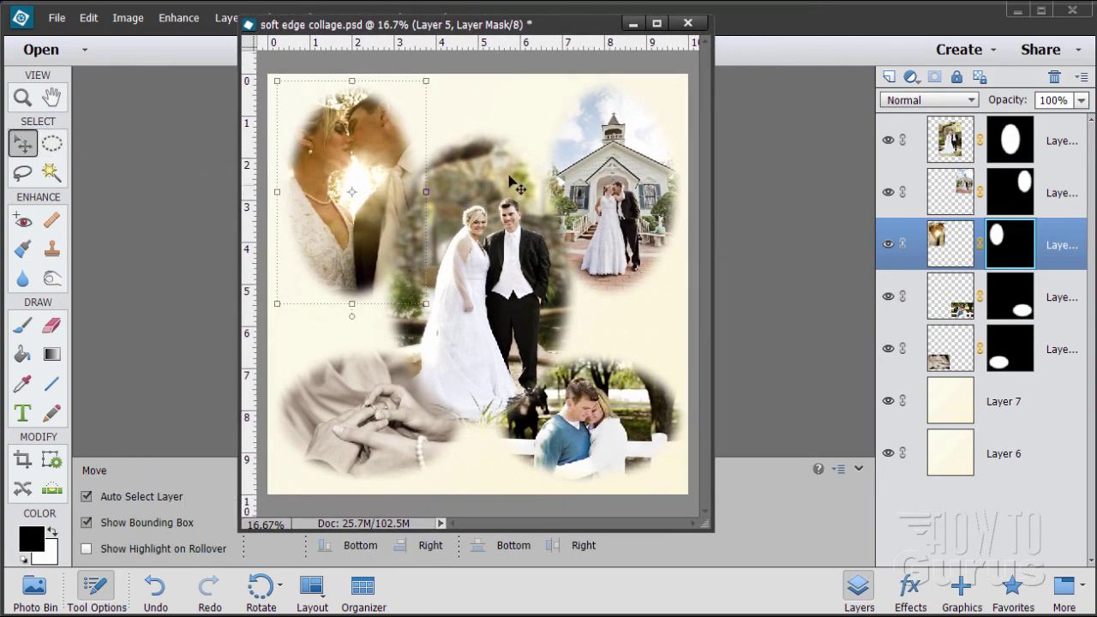
{"action": "left_click", "coordinate": [623, 329]}
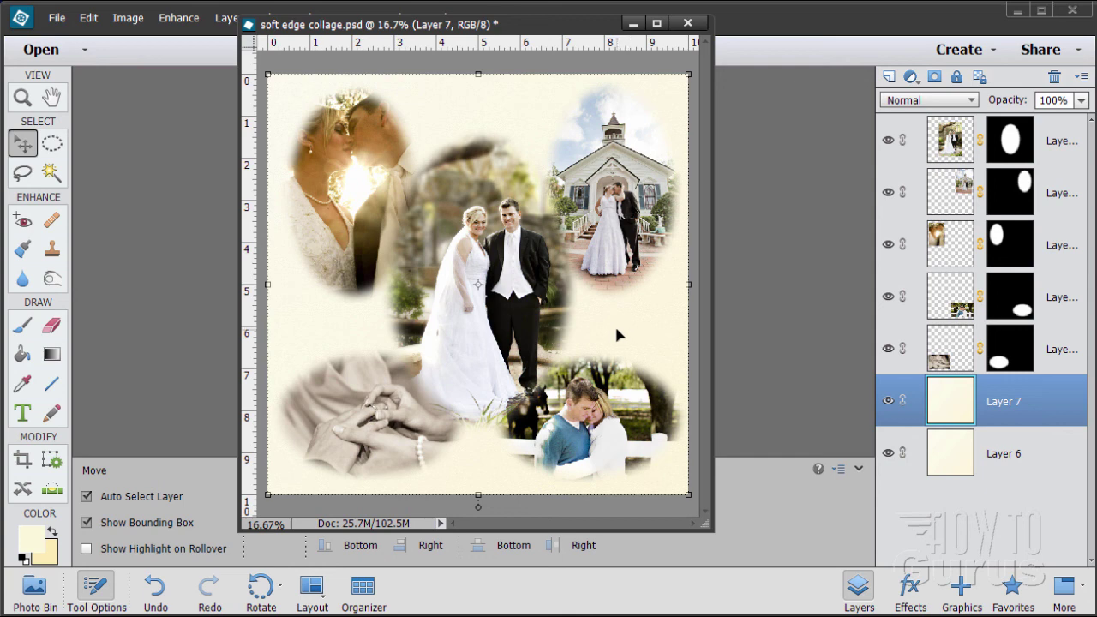